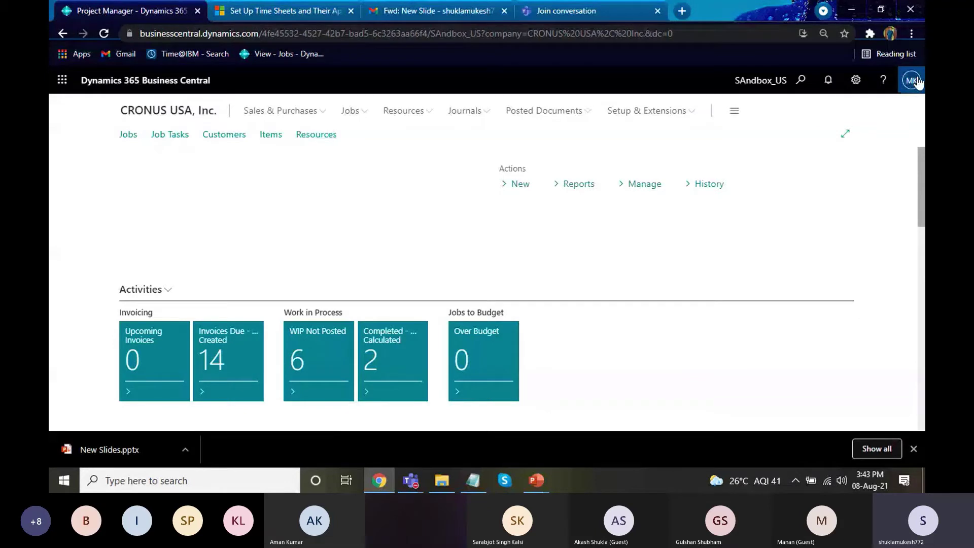
# - Review the role, company and work date in My Settings, leaving the settings as they are
pyautogui.click(853, 84)
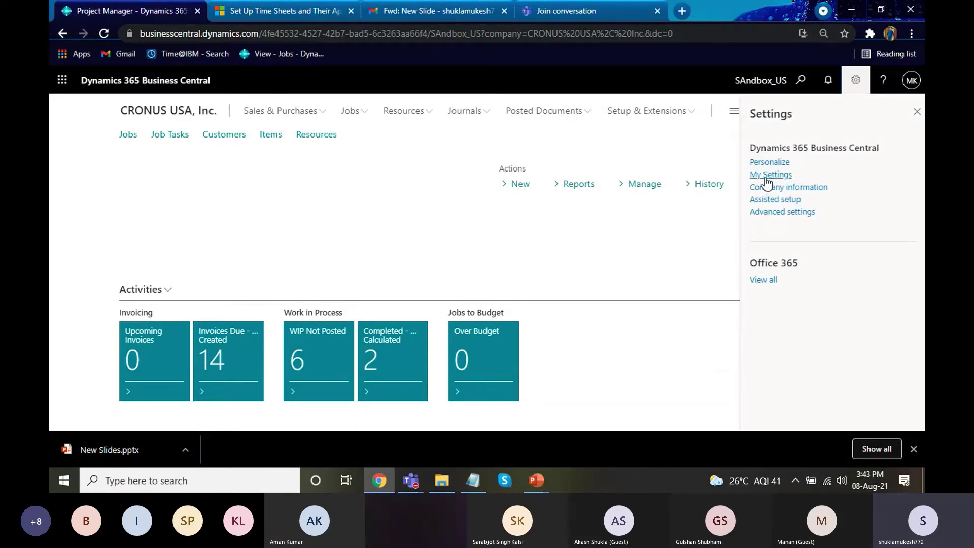
pyautogui.click(764, 178)
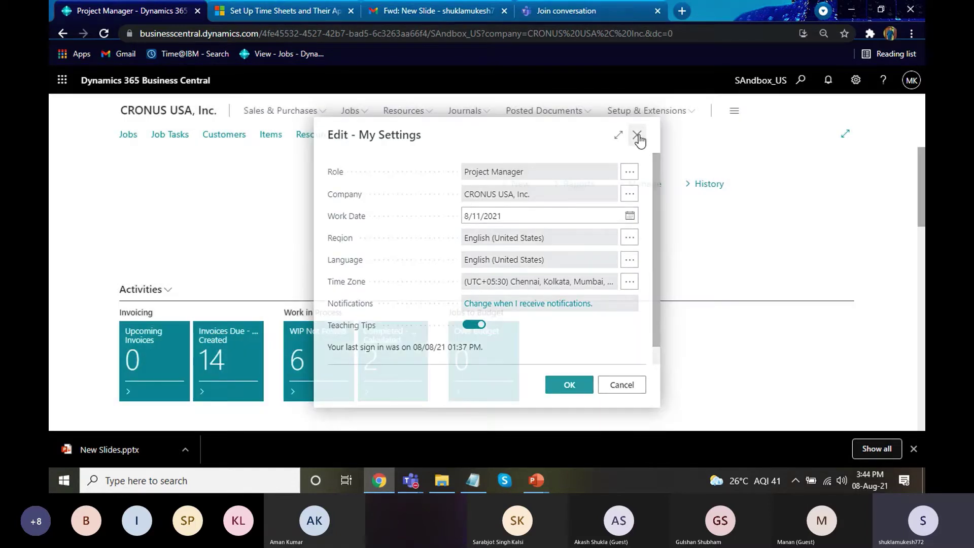
pyautogui.click(637, 136)
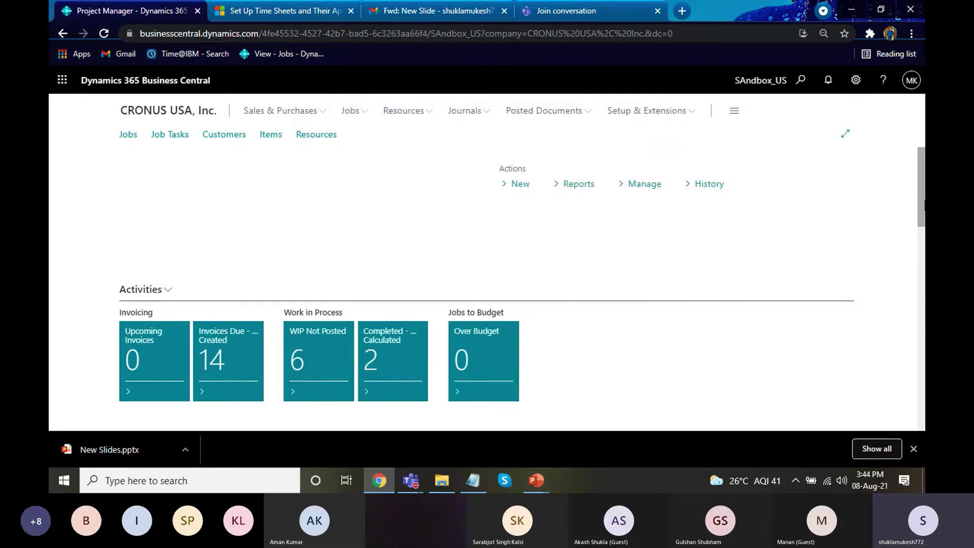
pyautogui.moveTo(922, 197)
pyautogui.mouseDown()
pyautogui.moveTo(923, 264)
pyautogui.moveTo(923, 194)
pyautogui.mouseUp()
# - Open the Jobs list and show it in the All view
pyautogui.click(129, 137)
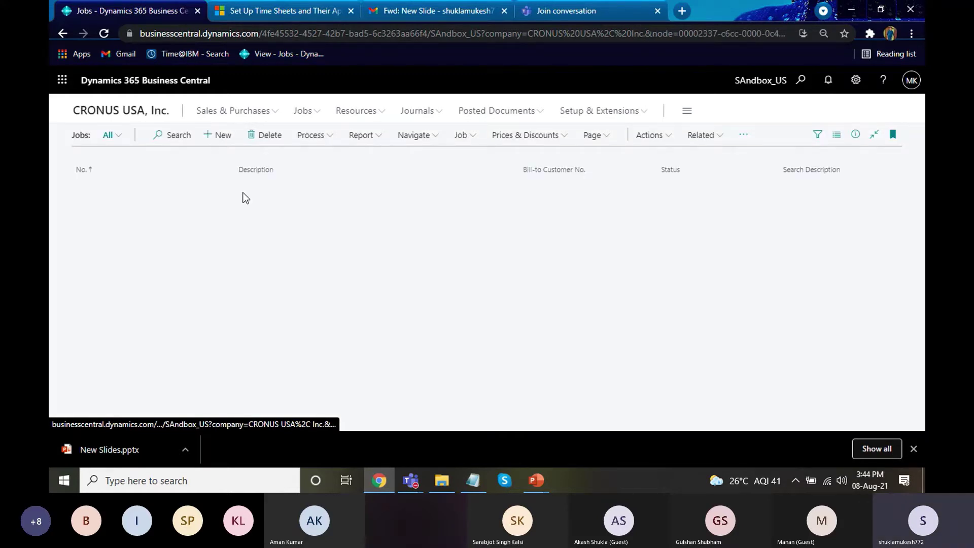
pyautogui.click(107, 136)
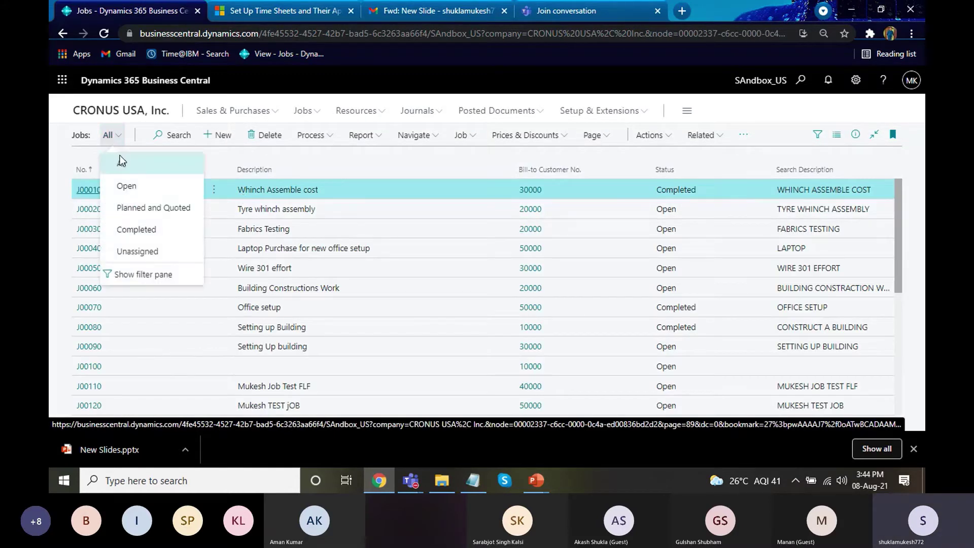
pyautogui.click(121, 161)
pyautogui.moveTo(900, 289); pyautogui.dragTo(461, 369)
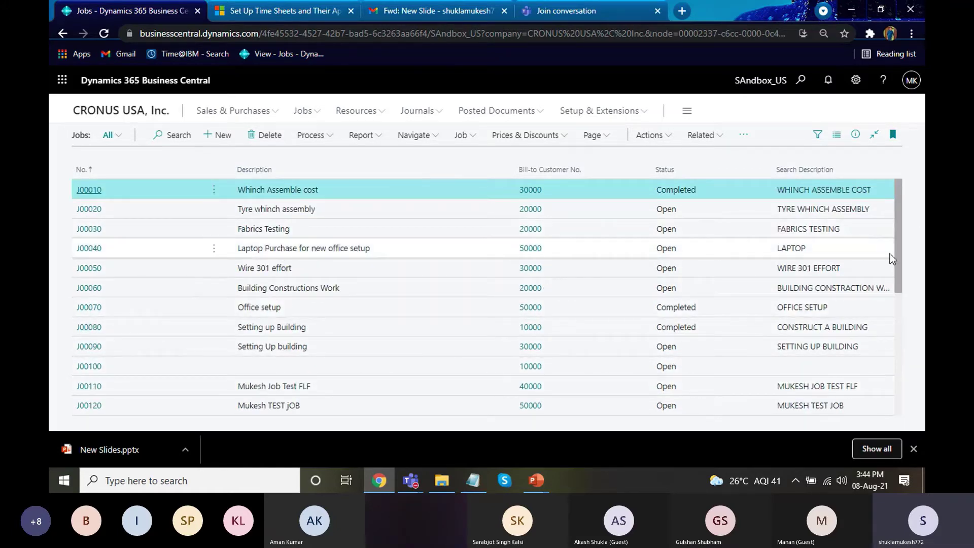
pyautogui.moveTo(898, 266); pyautogui.dragTo(902, 371)
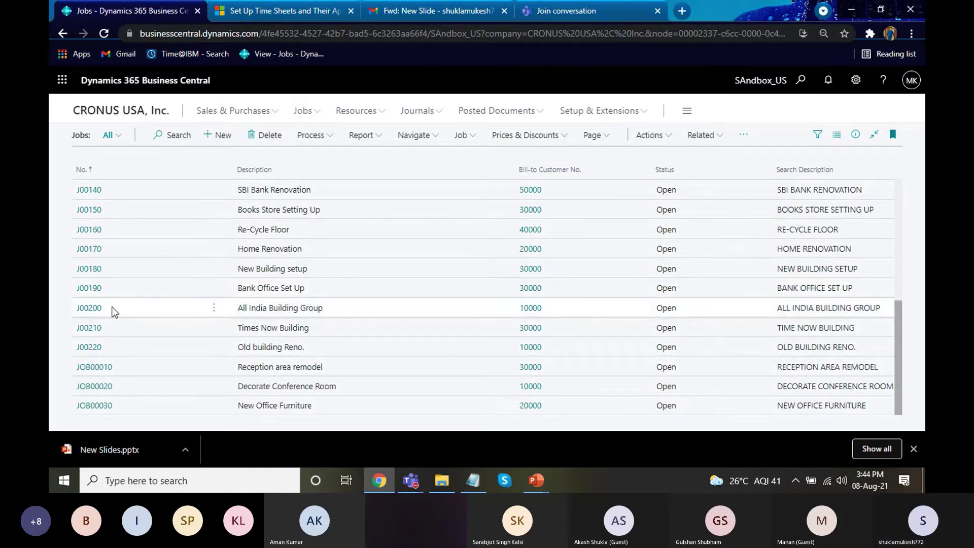
# - Open the job card of J00200, All India Building Group, for editing
pyautogui.click(216, 315)
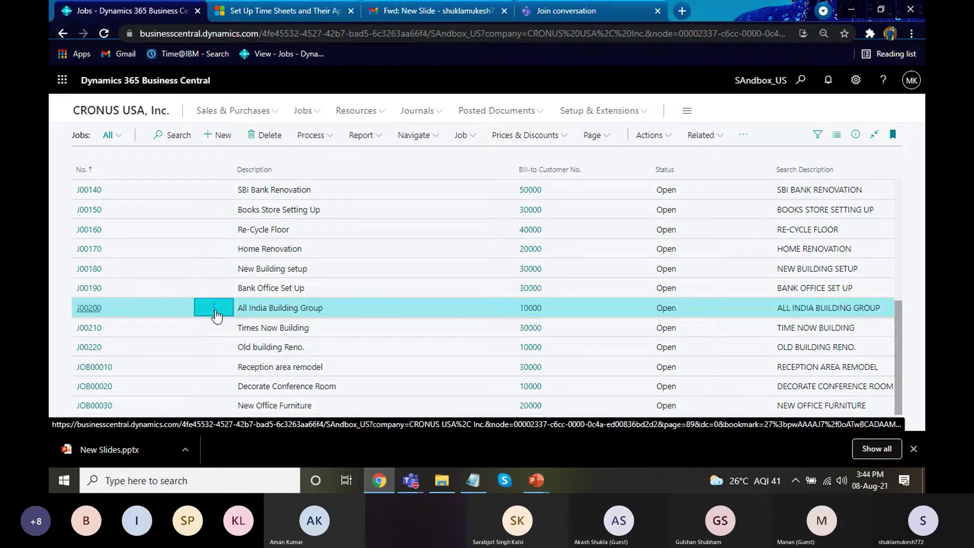
pyautogui.click(215, 309)
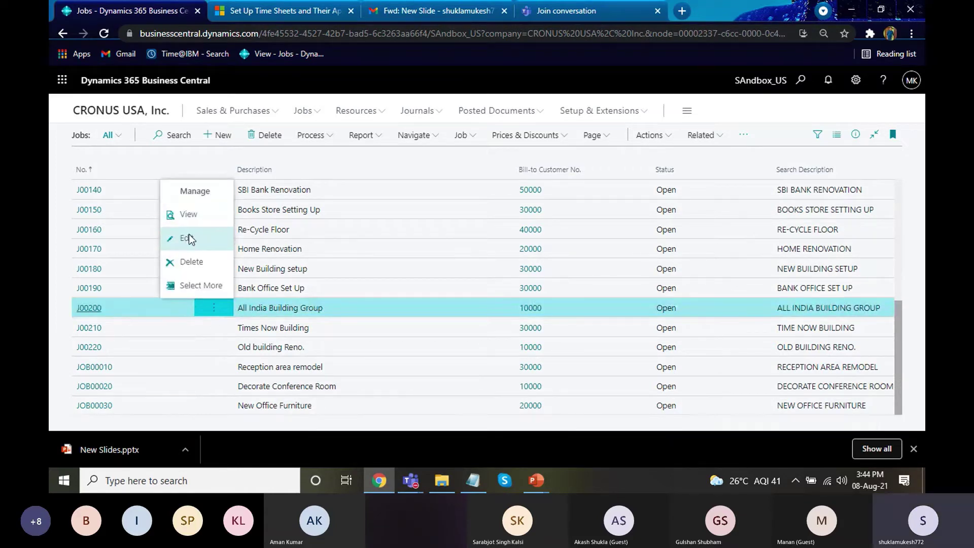
pyautogui.click(189, 234)
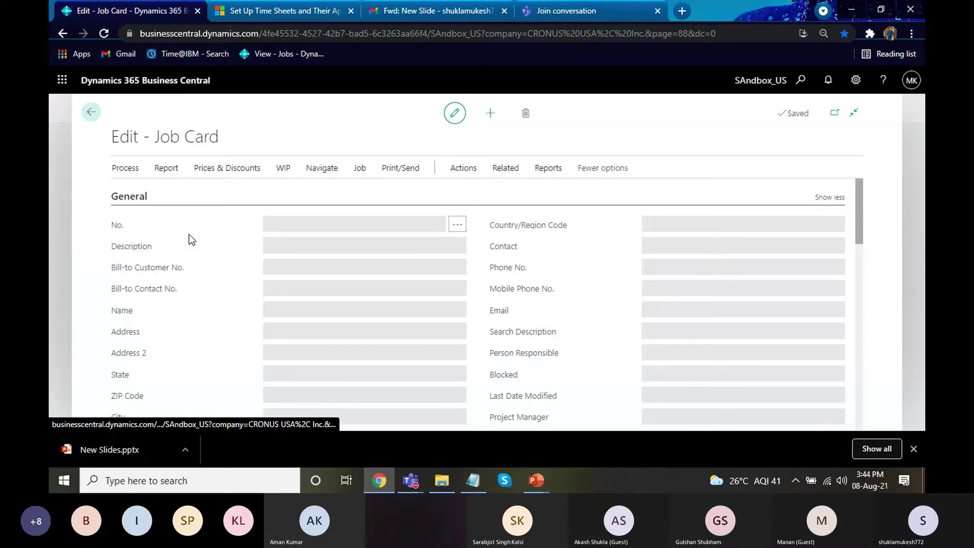
# - Choose POC (Percentage of Completion) as the WIP method in the job's posting details
pyautogui.moveTo(863, 222)
pyautogui.mouseDown()
pyautogui.moveTo(862, 240)
pyautogui.moveTo(859, 221)
pyautogui.mouseUp()
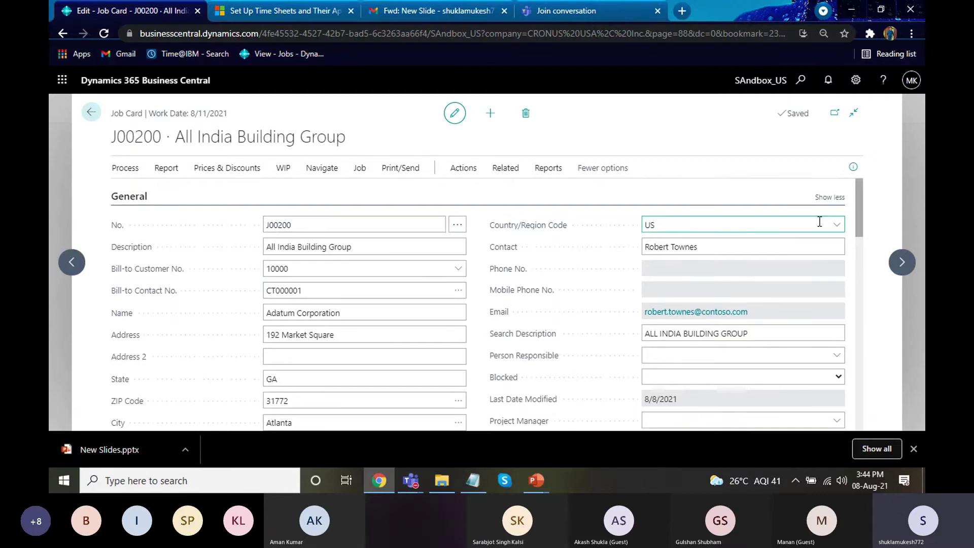
pyautogui.moveTo(858, 220); pyautogui.dragTo(860, 226)
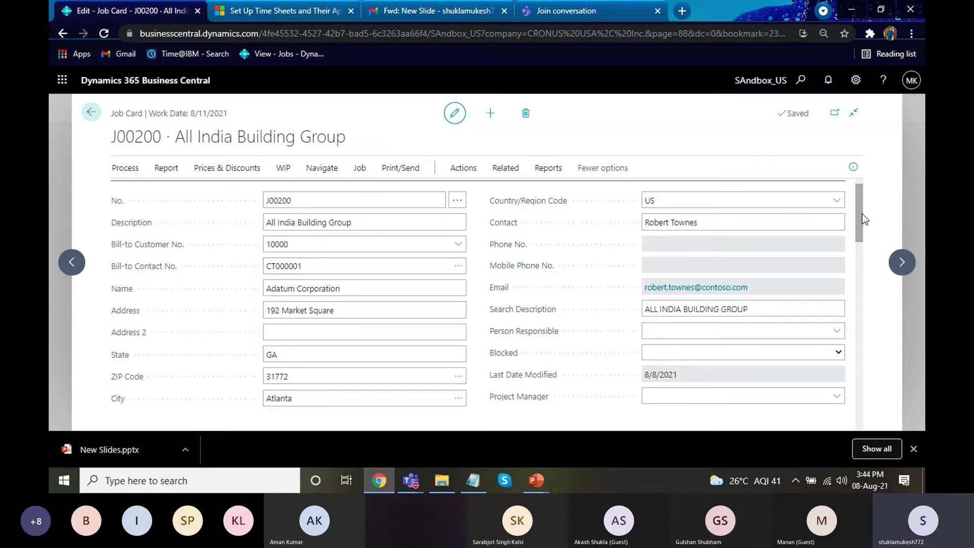
pyautogui.moveTo(862, 215); pyautogui.dragTo(862, 269)
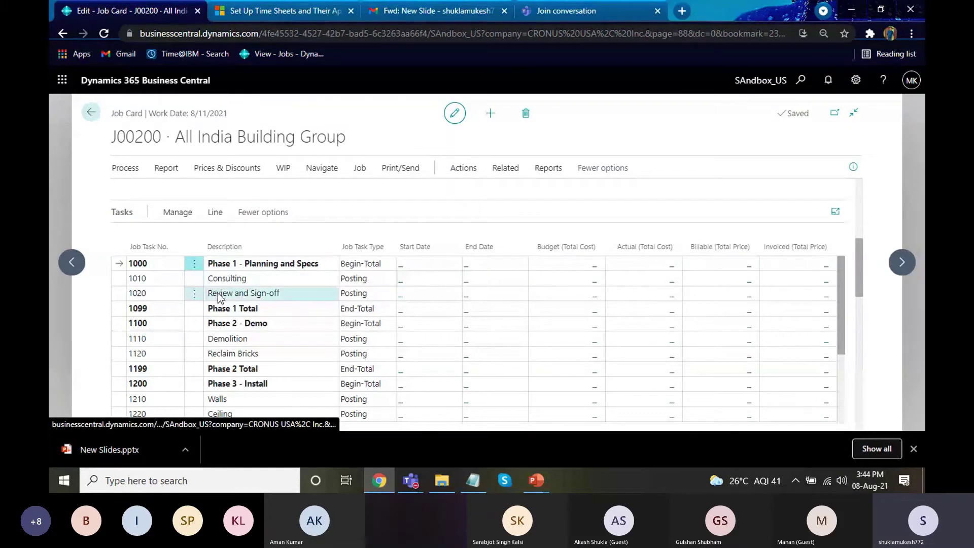
pyautogui.moveTo(864, 274); pyautogui.dragTo(860, 320)
pyautogui.click(350, 308)
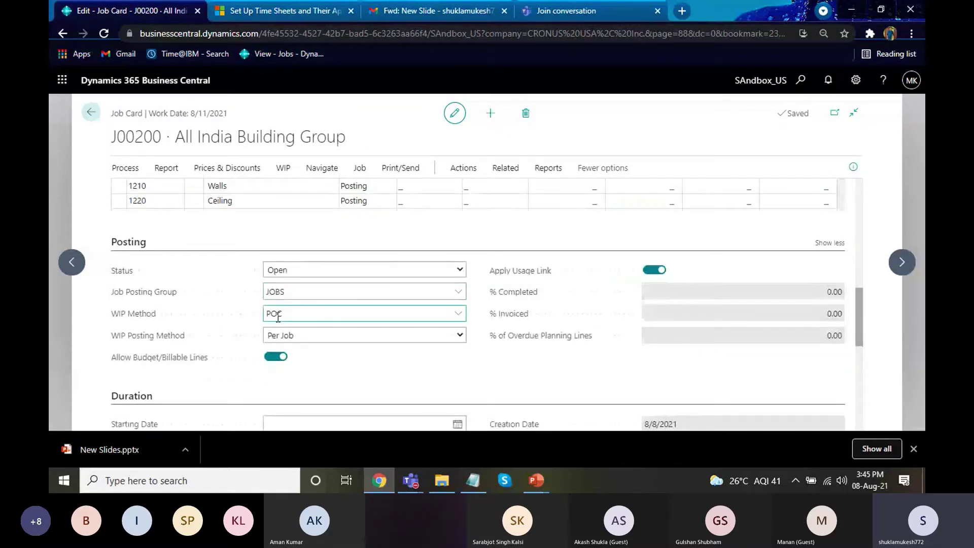
pyautogui.click(459, 318)
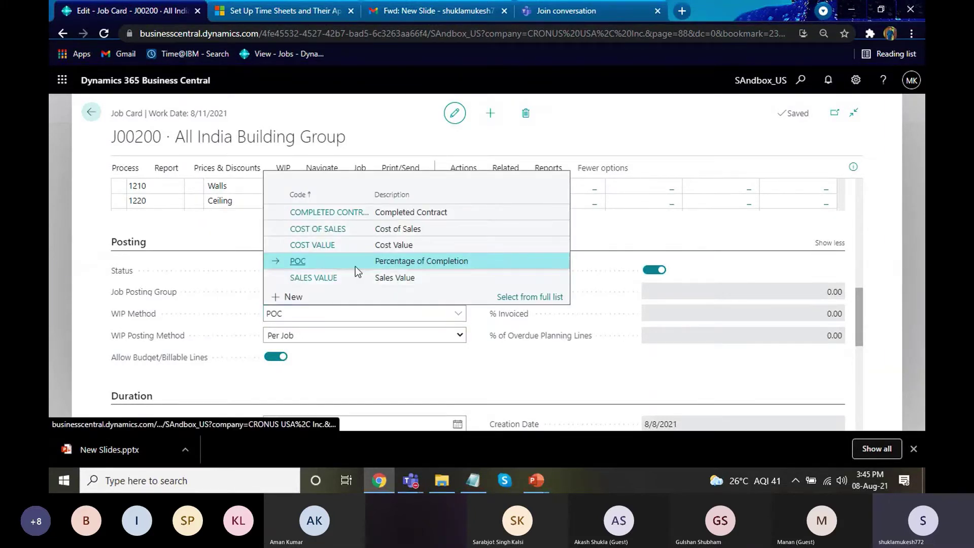
pyautogui.click(349, 266)
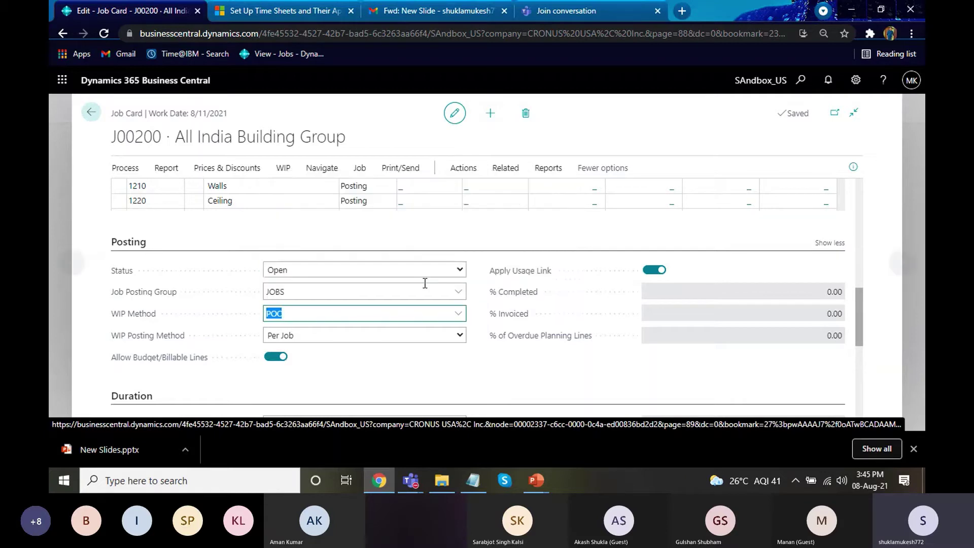
# - Open the job planning lines for task 1010 Consulting
pyautogui.moveTo(863, 329); pyautogui.dragTo(851, 412)
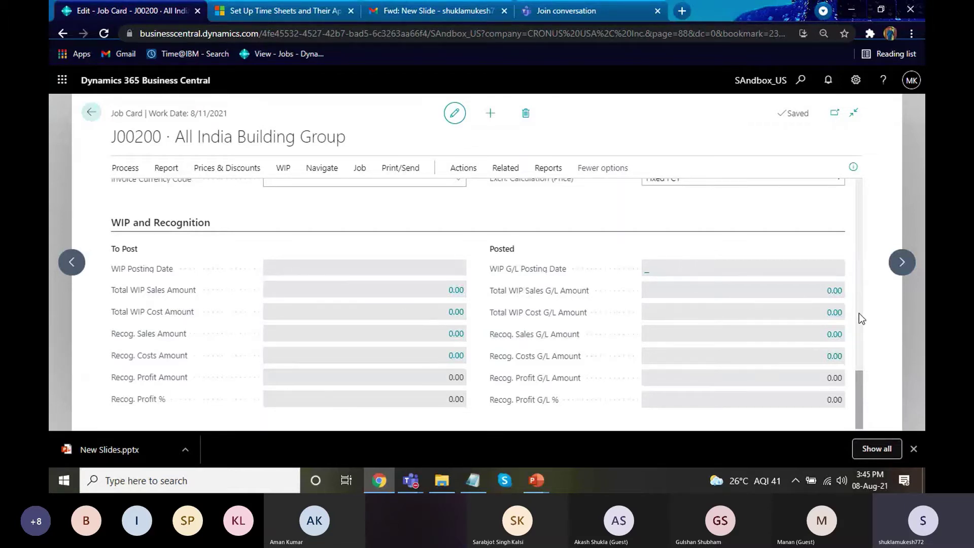
pyautogui.moveTo(859, 403); pyautogui.dragTo(862, 272)
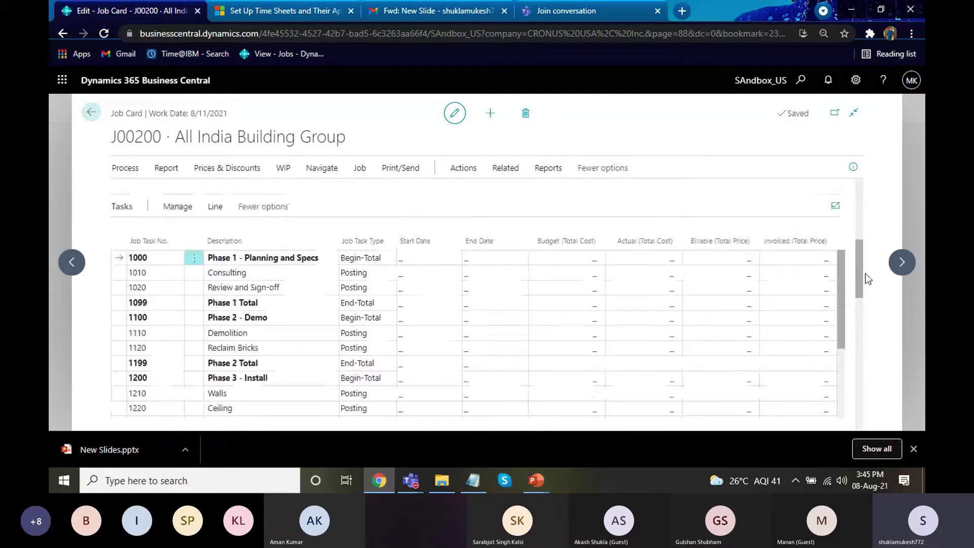
pyautogui.click(193, 272)
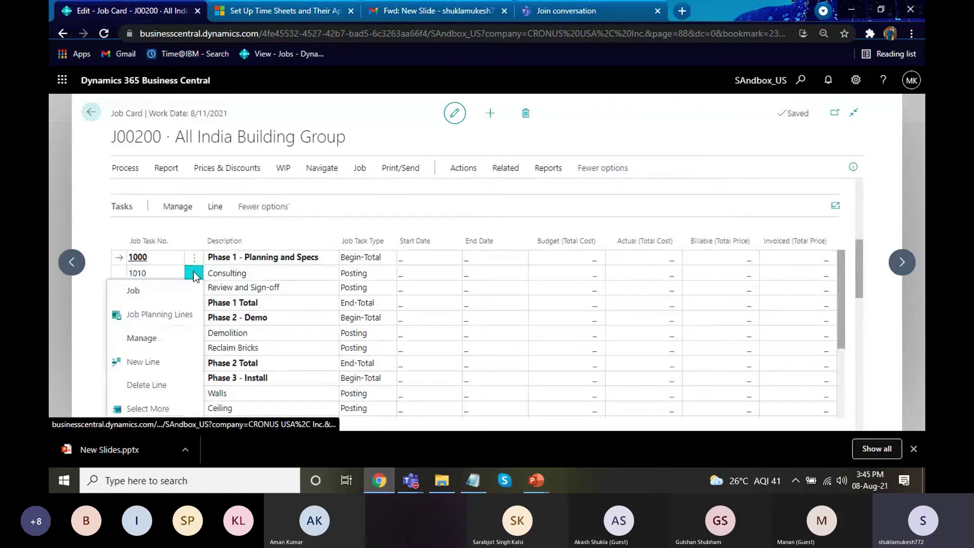
pyautogui.click(173, 315)
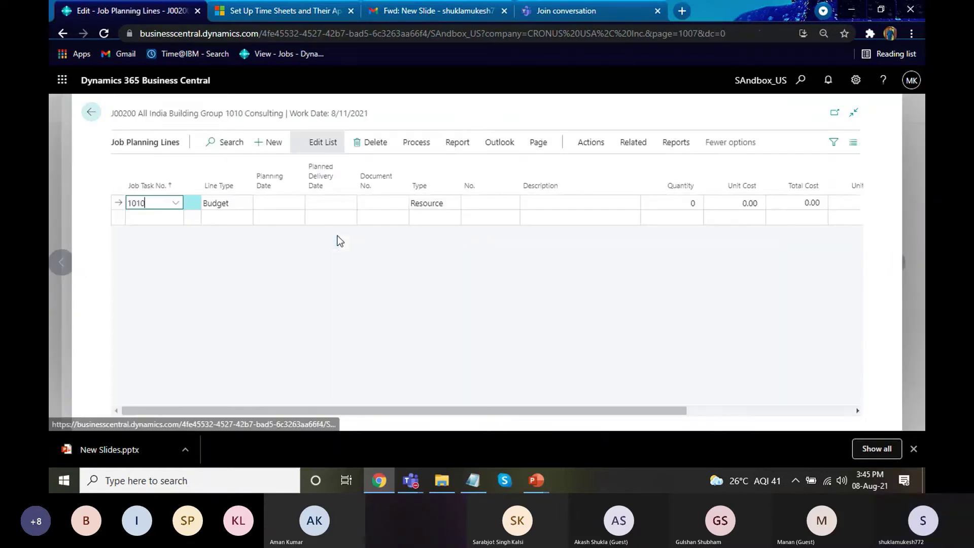
# - Set the line type of the task 1010 planning line to Both Budget and Billable
pyautogui.press('Tab')
pyautogui.hotkey('alt', 'Down')
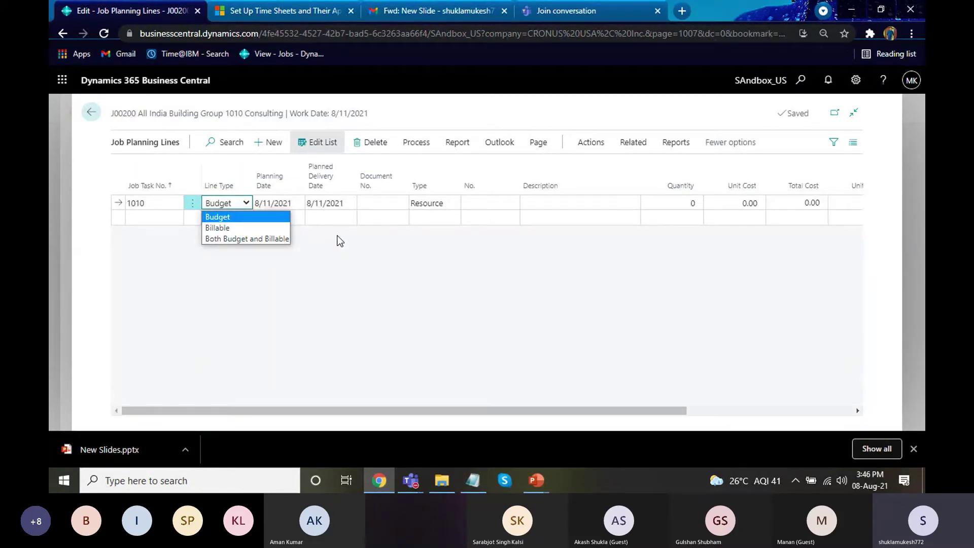
pyautogui.press('Down')
pyautogui.press('Down')
pyautogui.press('Return')
# - Enter T13 as the planning line's document number
pyautogui.press('Tab')
pyautogui.press('Tab')
pyautogui.press('Tab')
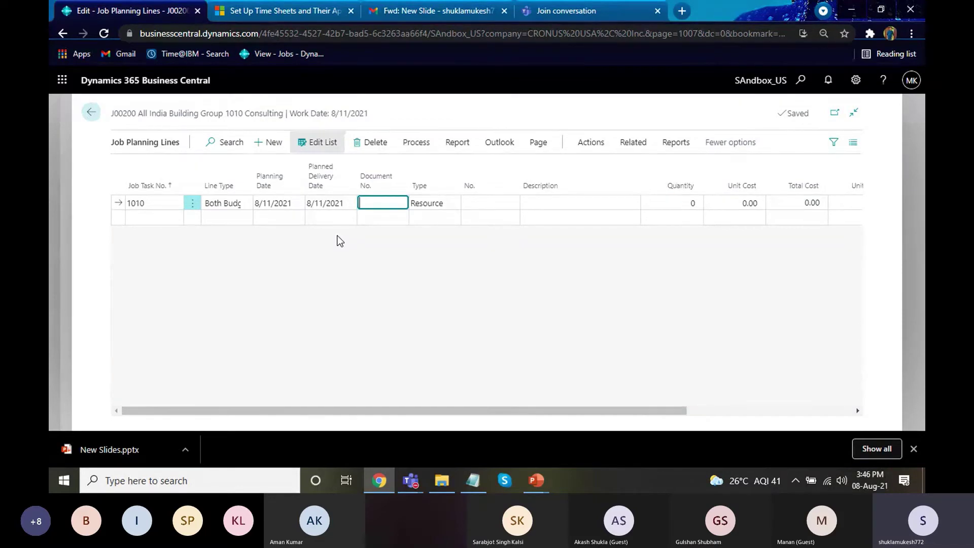
pyautogui.write('T13')
pyautogui.press('Tab')
# - Assign resource R0010 to the task 1010 planning line
pyautogui.press('Tab')
pyautogui.press('Down')
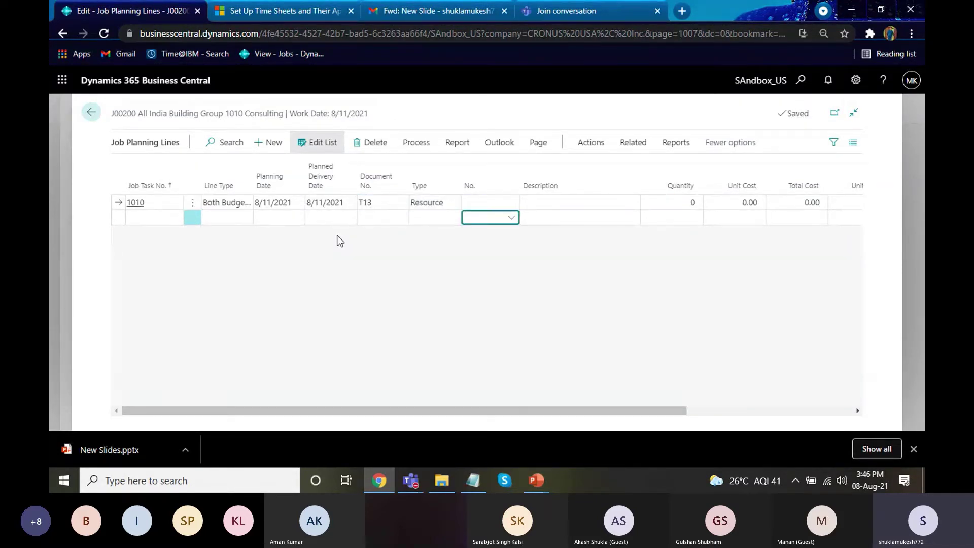
pyautogui.click(511, 202)
pyautogui.click(512, 204)
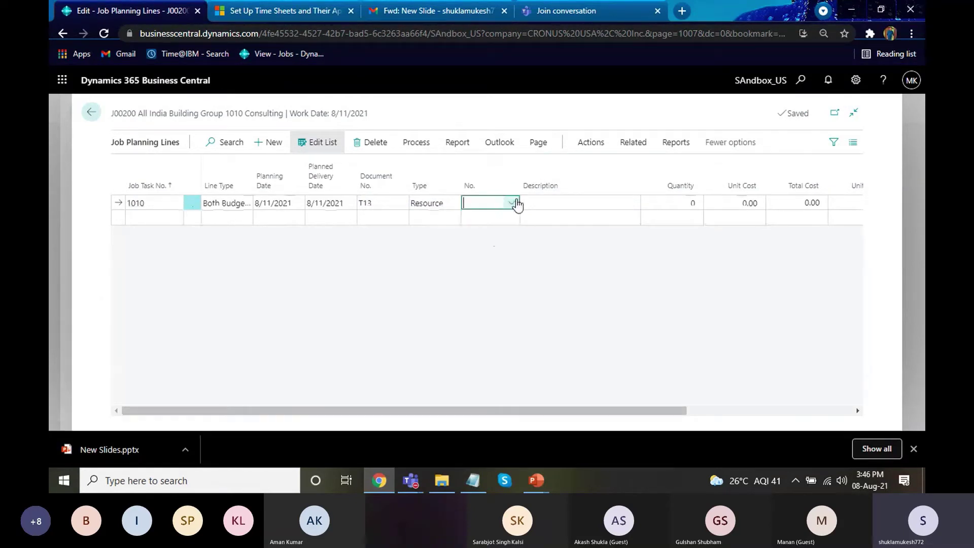
pyautogui.click(512, 203)
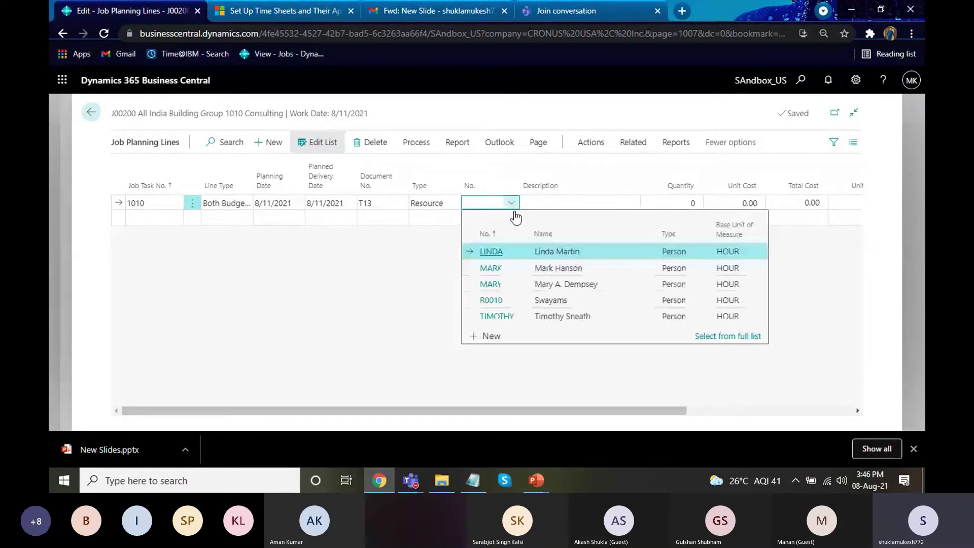
pyautogui.click(508, 300)
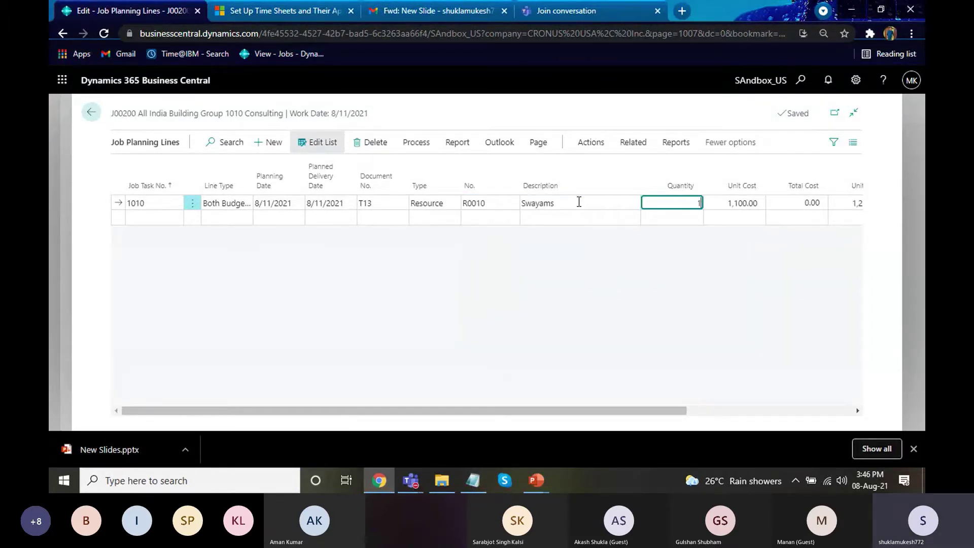
# - Set the planning line's quantity to 10
pyautogui.write('10')
pyautogui.press('Tab')
pyautogui.hotkey('shift', 'Tab')
pyautogui.press('Tab')
pyautogui.press('Tab')
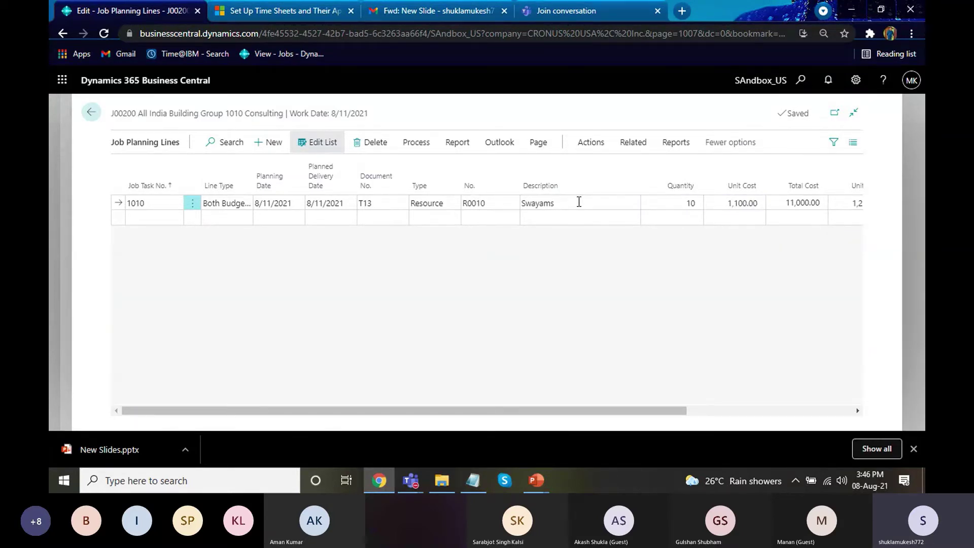
# - Review the planning line's unit cost, total cost, unit price and line amount
pyautogui.press('Tab')
pyautogui.hotkey('shift', 'Tab')
pyautogui.hotkey('shift', 'Tab')
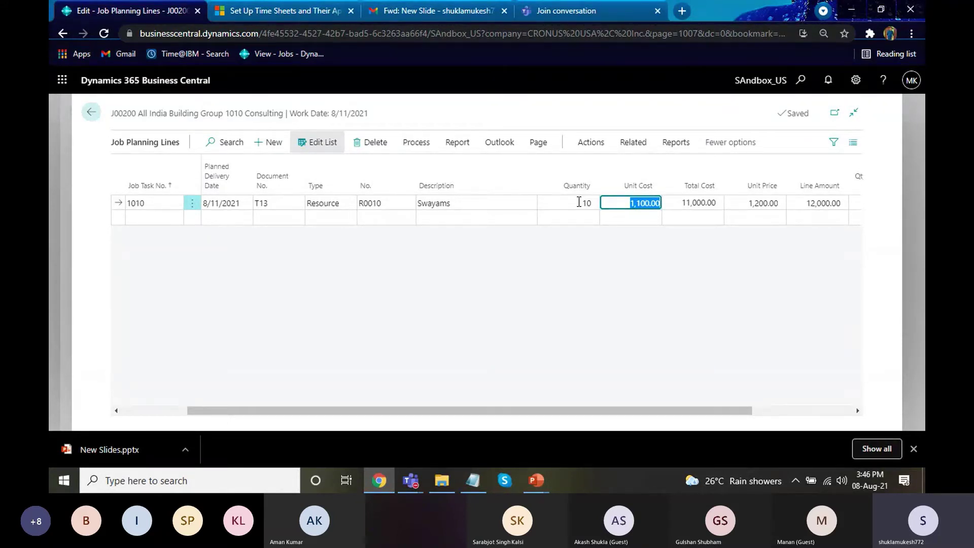
pyautogui.press('Tab')
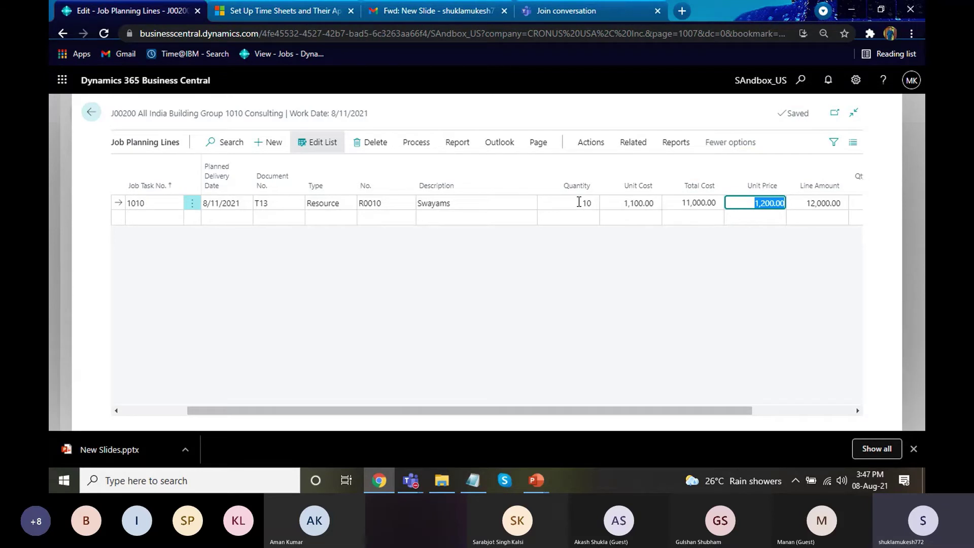
pyautogui.press('Tab')
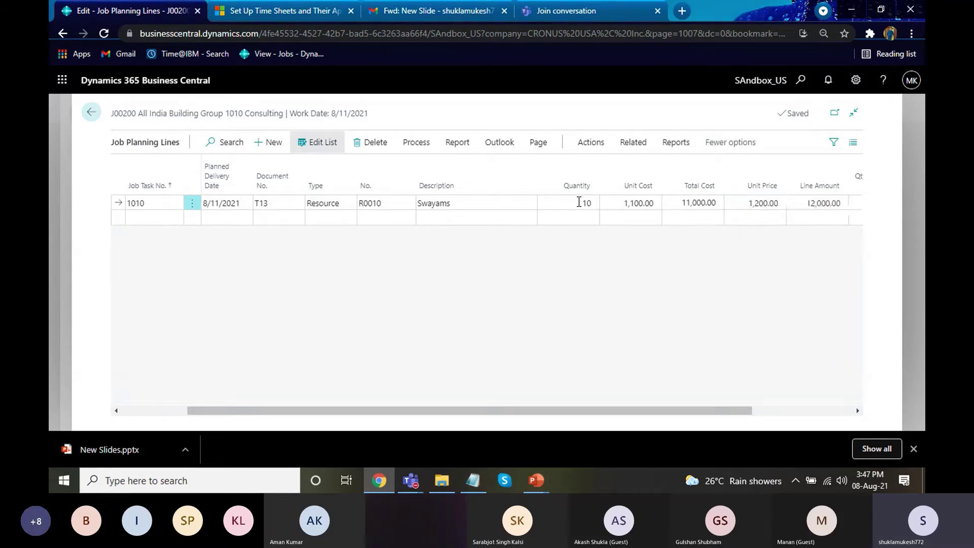
pyautogui.click(579, 202)
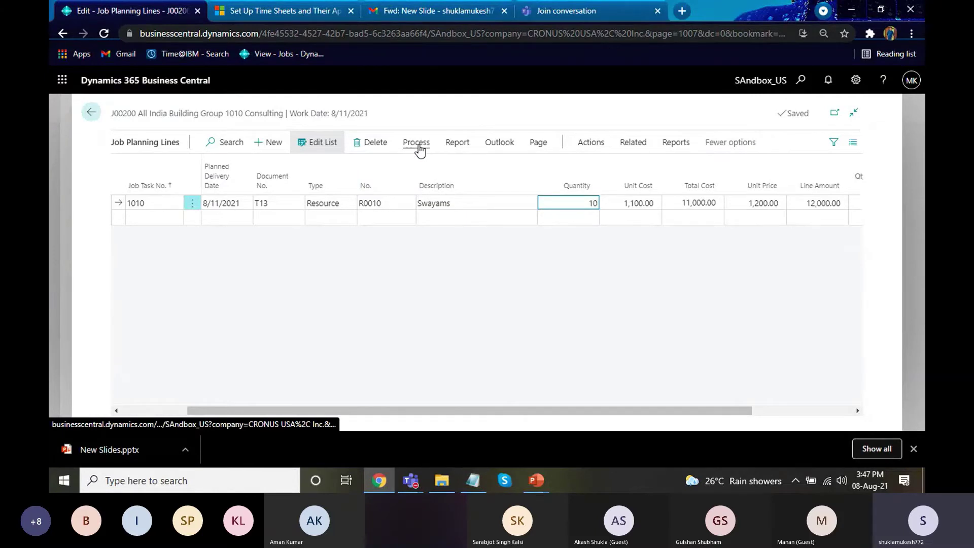
# - Create a job journal line from the planning line with posting date 8/11/2021, template JOB and batch DEFAULT
pyautogui.click(160, 175)
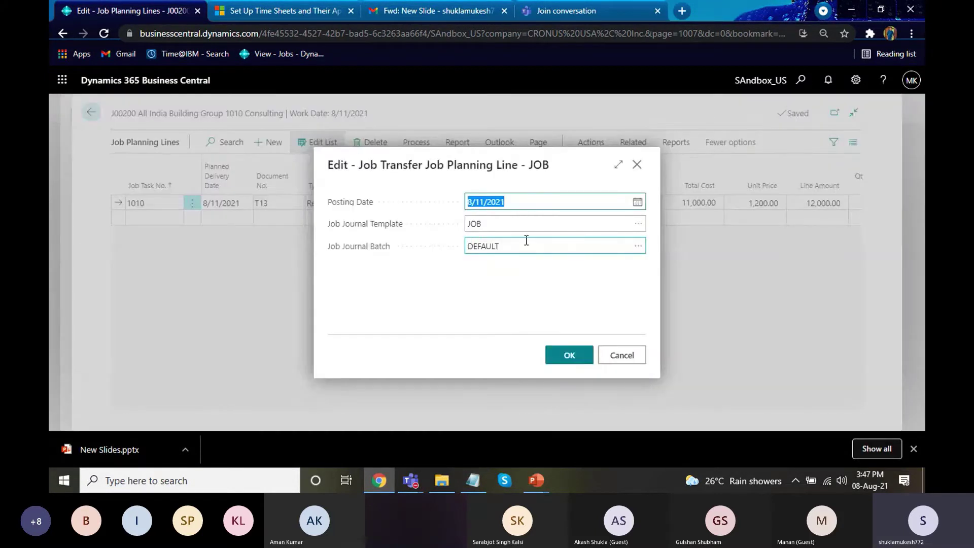
pyautogui.click(559, 364)
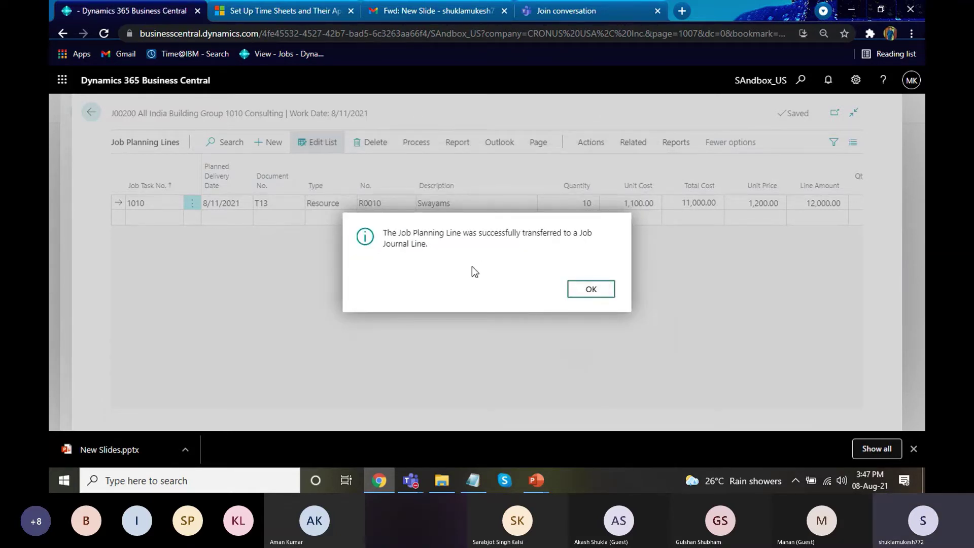
pyautogui.click(592, 292)
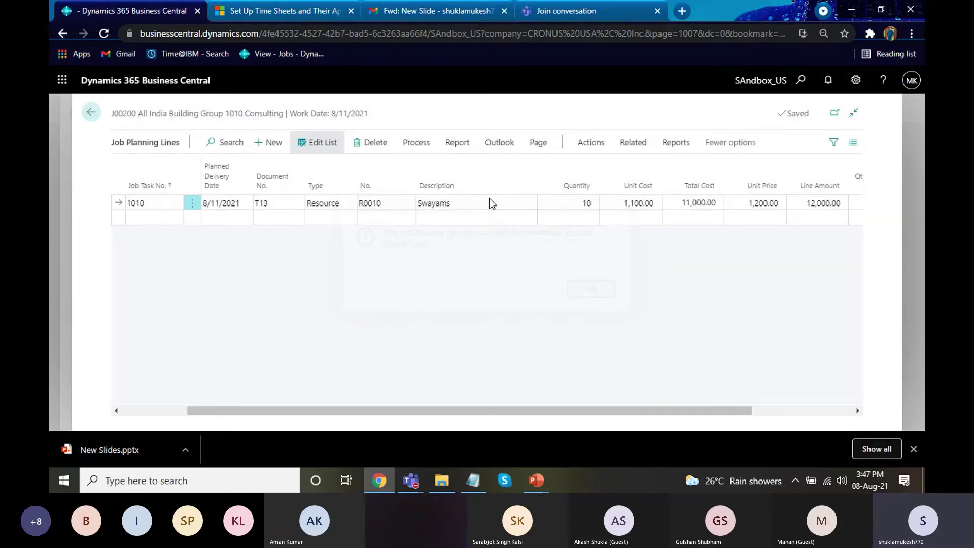
# - Open the job journal from the planning lines and review the transferred line's fields, including its quantity and unit cost
pyautogui.click(427, 144)
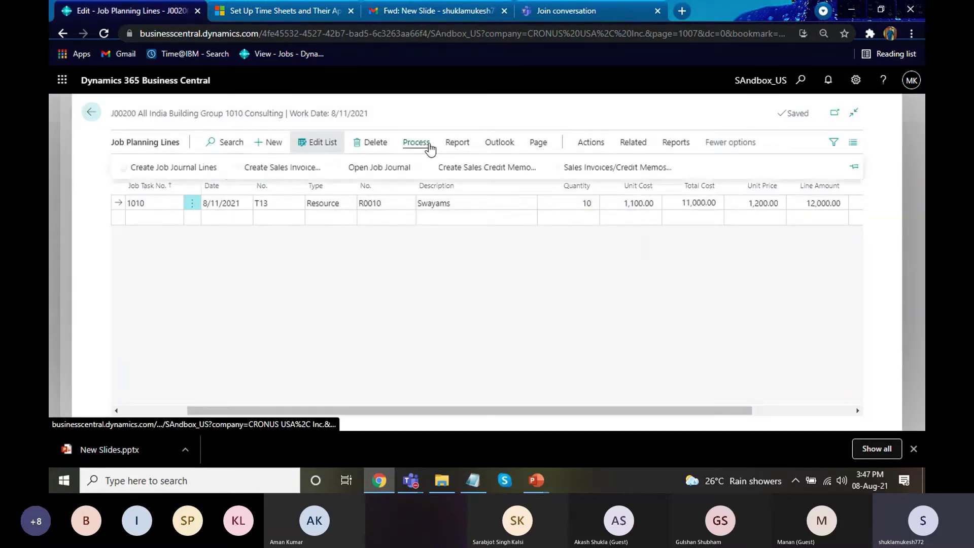
pyautogui.click(377, 170)
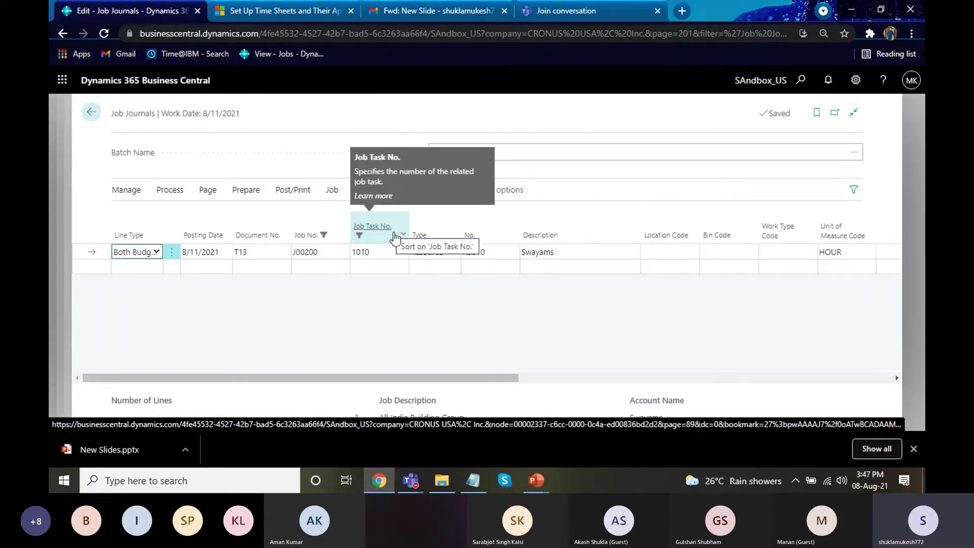
pyautogui.click(588, 251)
pyautogui.press('Tab')
pyautogui.press('Tab')
pyautogui.press('Tab')
pyautogui.press('Tab')
pyautogui.press('Tab')
pyautogui.press('Tab')
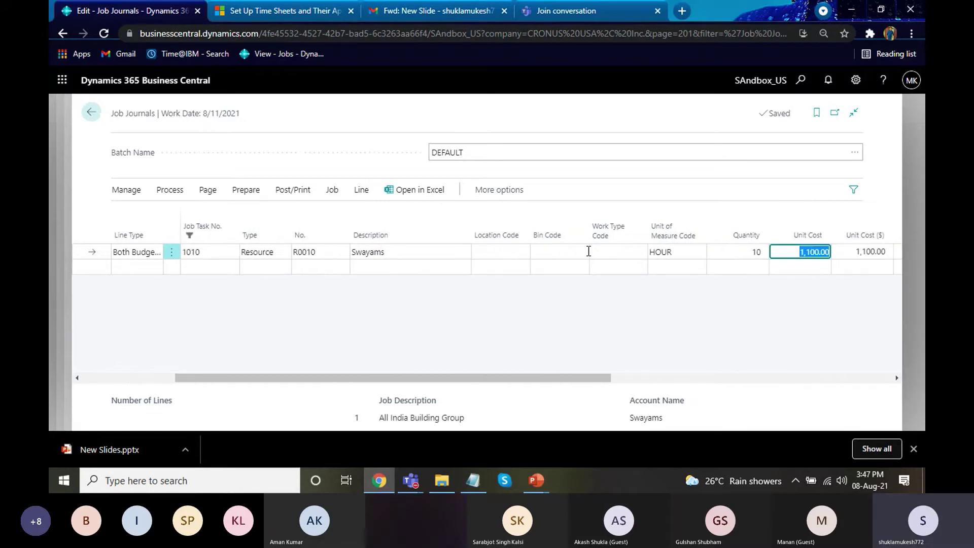
pyautogui.hotkey('shift', 'Tab')
pyautogui.hotkey('shift', 'Tab')
pyautogui.hotkey('shift', 'Tab')
pyautogui.hotkey('shift', 'Tab')
pyautogui.hotkey('shift', 'Tab')
pyautogui.hotkey('shift', 'Tab')
pyautogui.hotkey('shift', 'Tab')
pyautogui.hotkey('shift', 'Tab')
pyautogui.hotkey('shift', 'Tab')
pyautogui.hotkey('shift', 'Tab')
pyautogui.hotkey('shift', 'Tab')
pyautogui.hotkey('shift', 'Tab')
pyautogui.hotkey('shift', 'Tab')
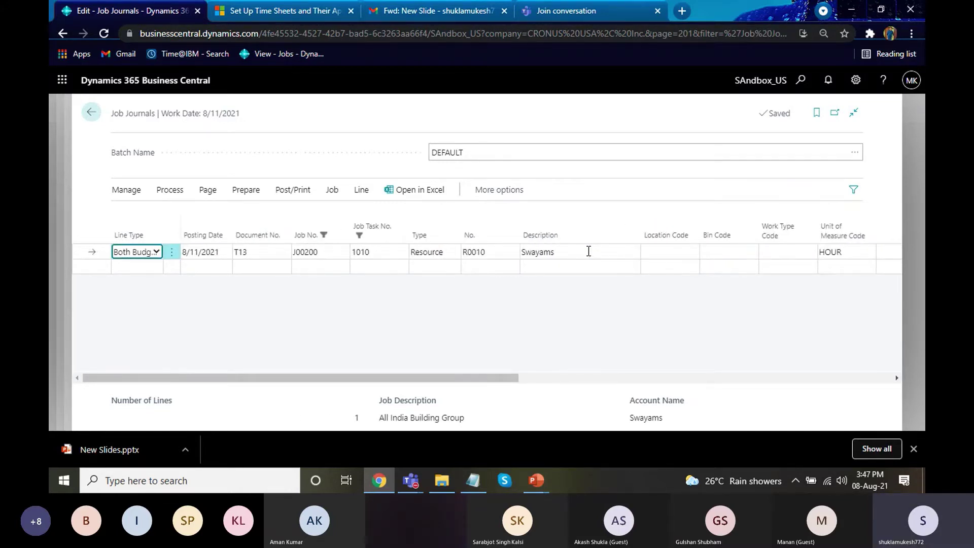
pyautogui.press('Tab')
pyautogui.press('Tab')
pyautogui.press('Tab')
pyautogui.press('Tab')
pyautogui.press('Tab')
pyautogui.press('Tab')
pyautogui.press('Tab')
pyautogui.press('Tab')
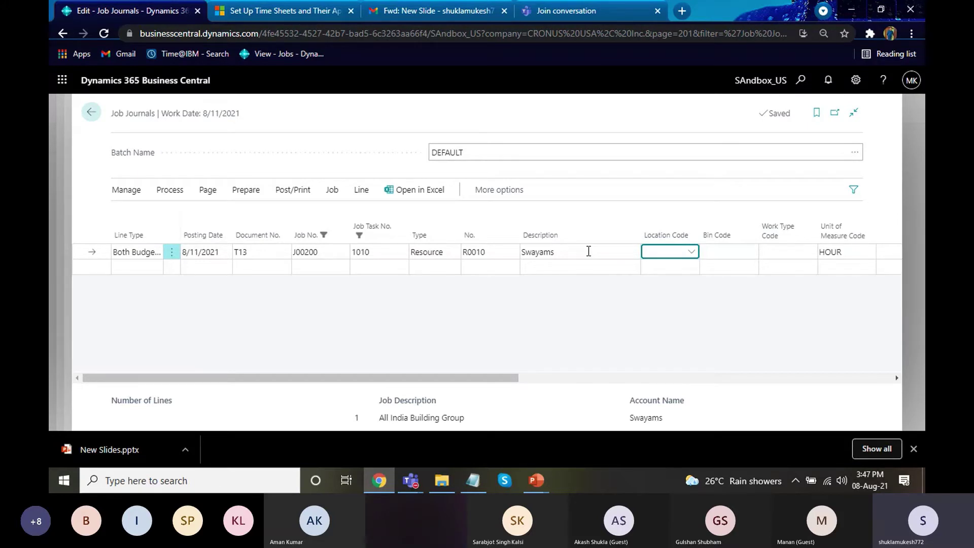
# - Post the job journal line for resource R0010 and return to the J00200 job card
pyautogui.press('F9')
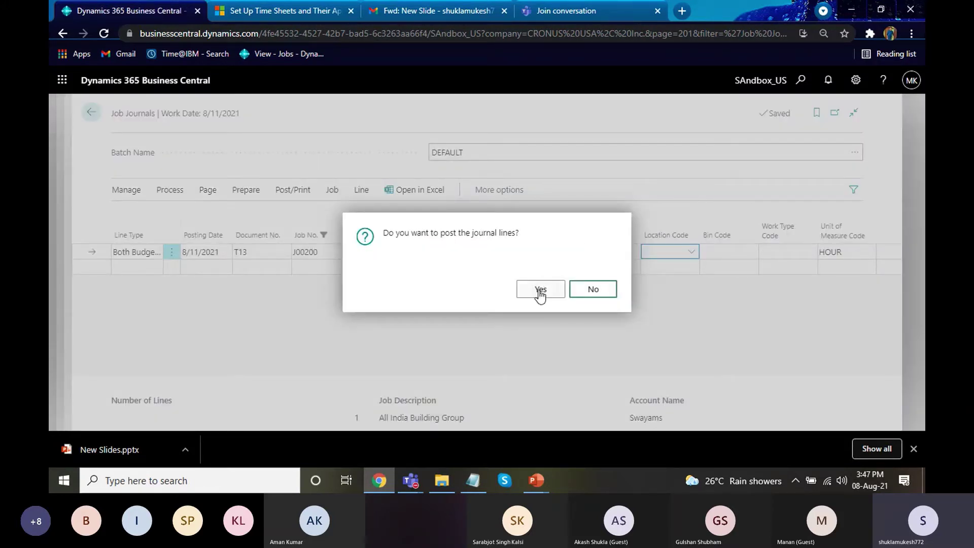
pyautogui.click(540, 294)
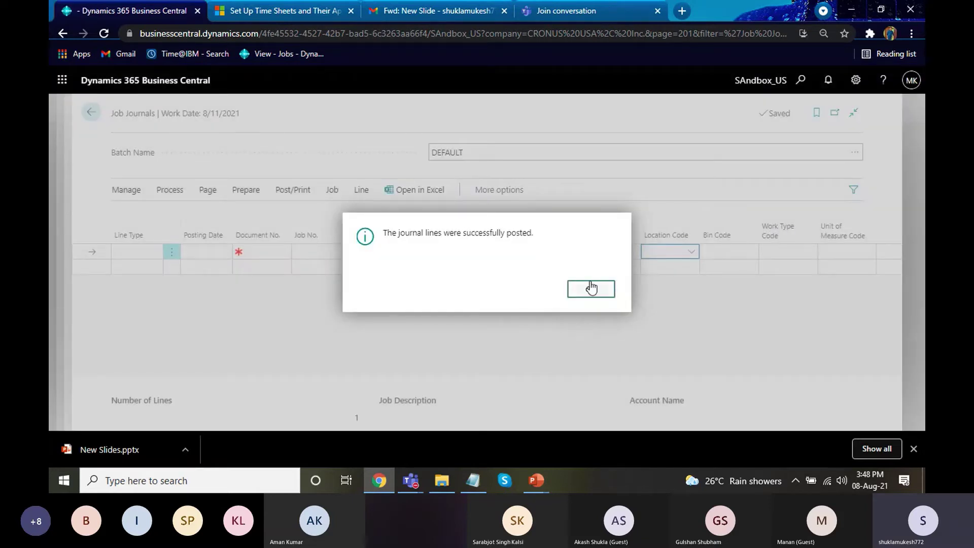
pyautogui.click(591, 288)
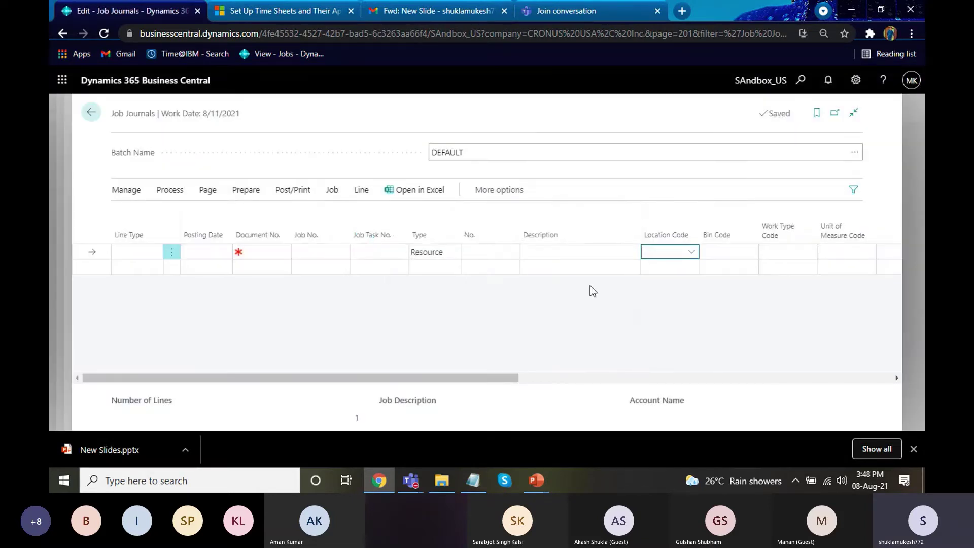
pyautogui.press('Escape')
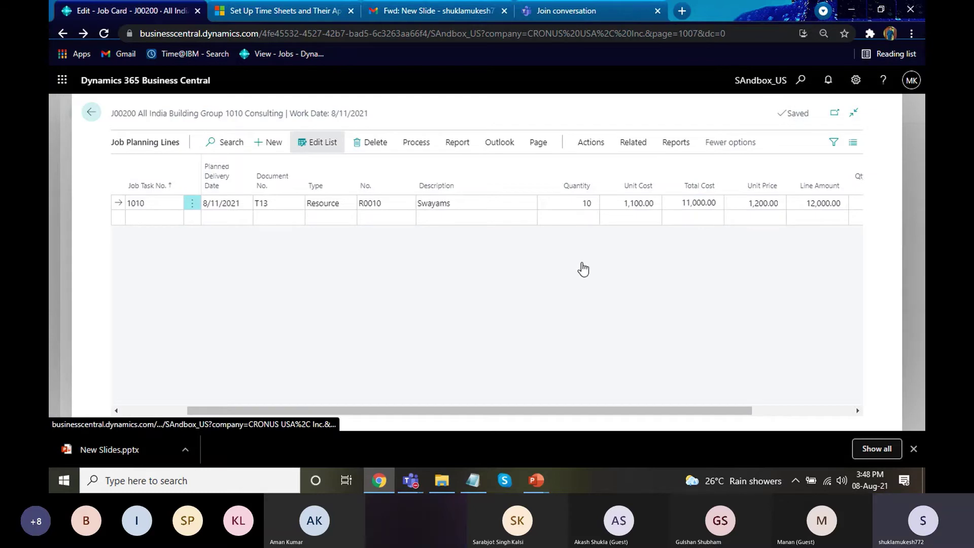
pyautogui.press('Escape')
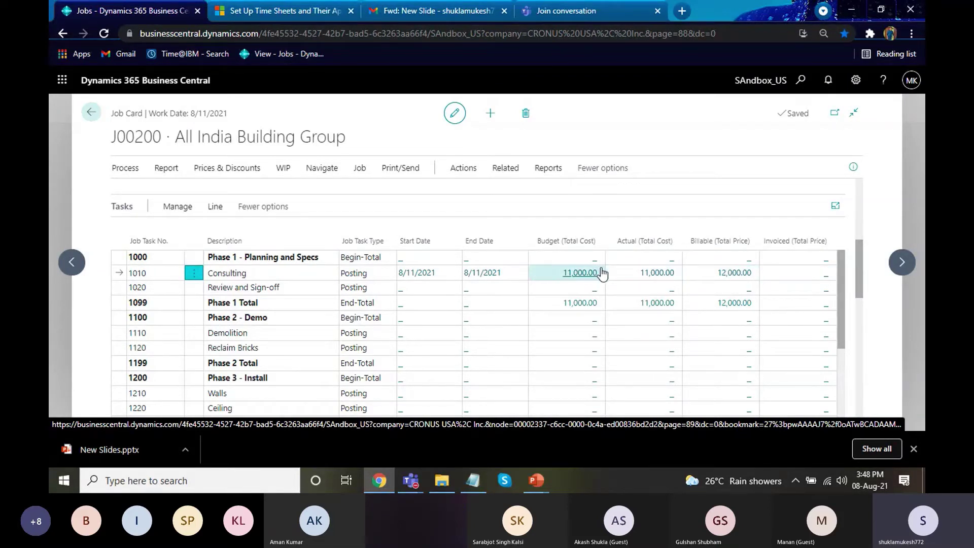
# - Open the planning line behind task 1010's budgeted total cost and examine which functions are available for it
pyautogui.click(576, 276)
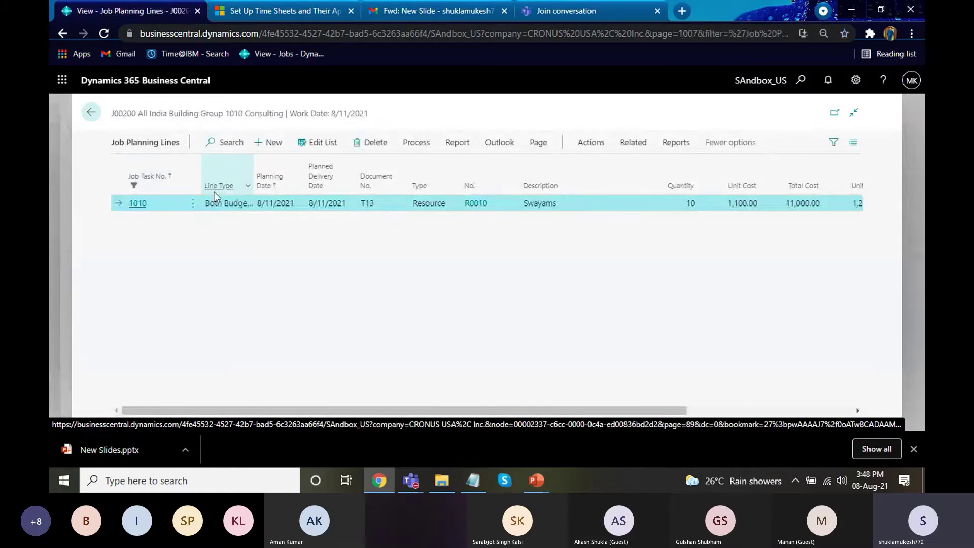
pyautogui.click(626, 147)
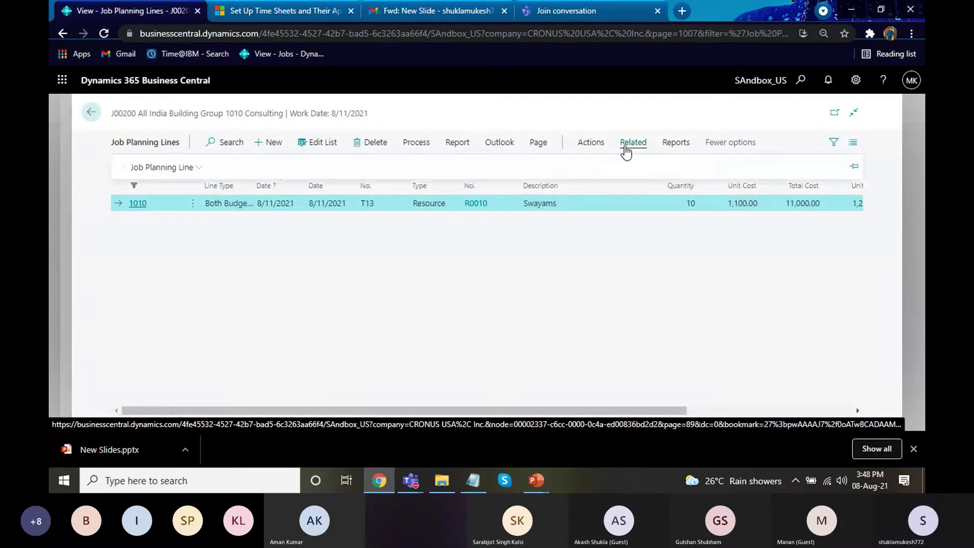
pyautogui.click(595, 147)
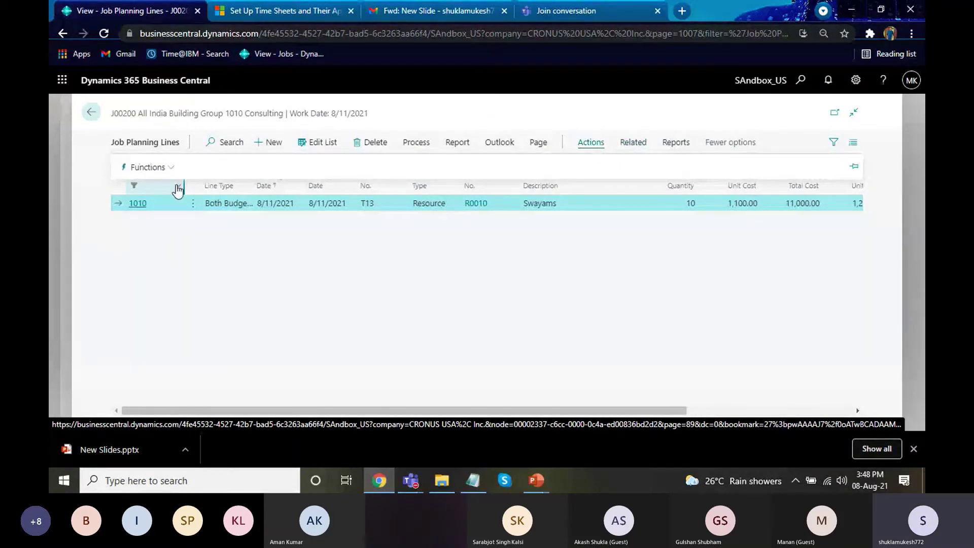
pyautogui.click(169, 170)
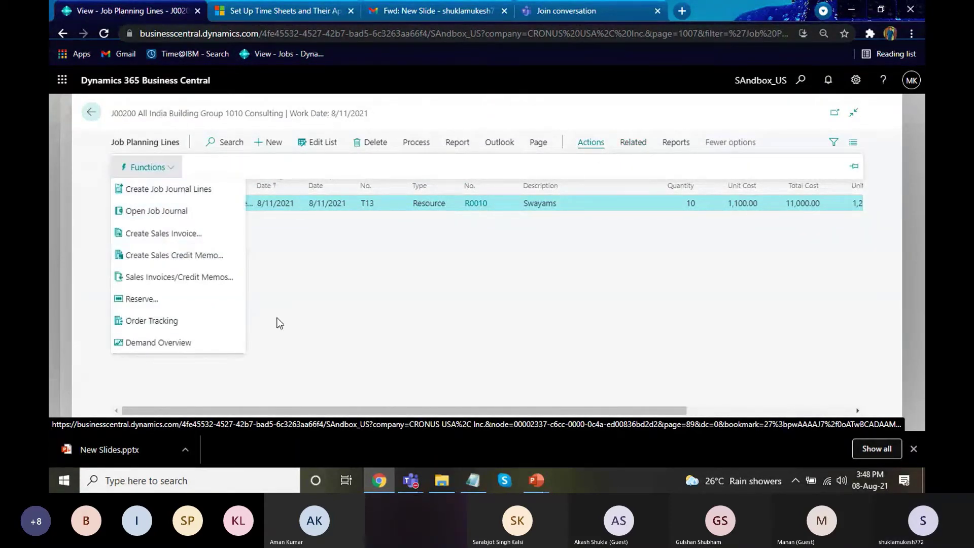
pyautogui.click(353, 292)
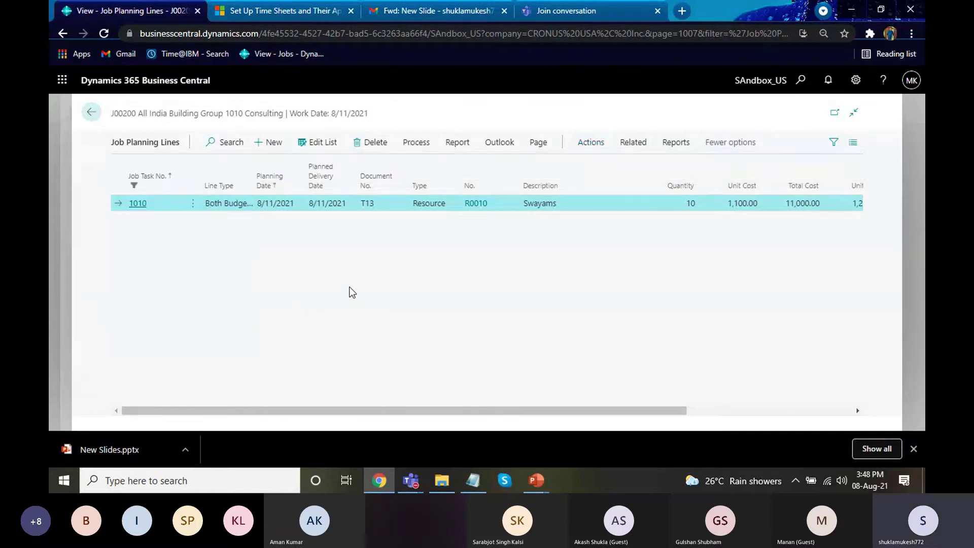
pyautogui.click(193, 203)
pyautogui.click(290, 206)
pyautogui.click(417, 143)
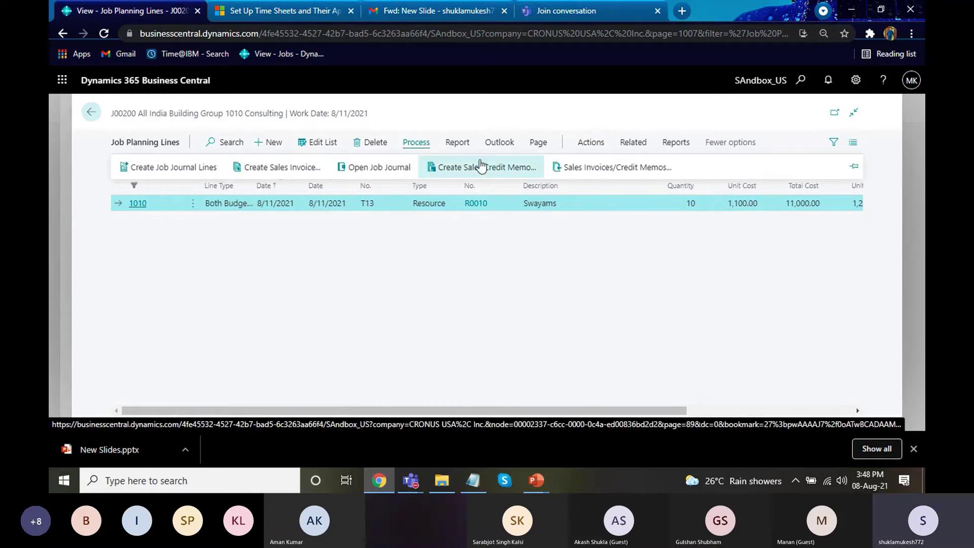
pyautogui.click(592, 145)
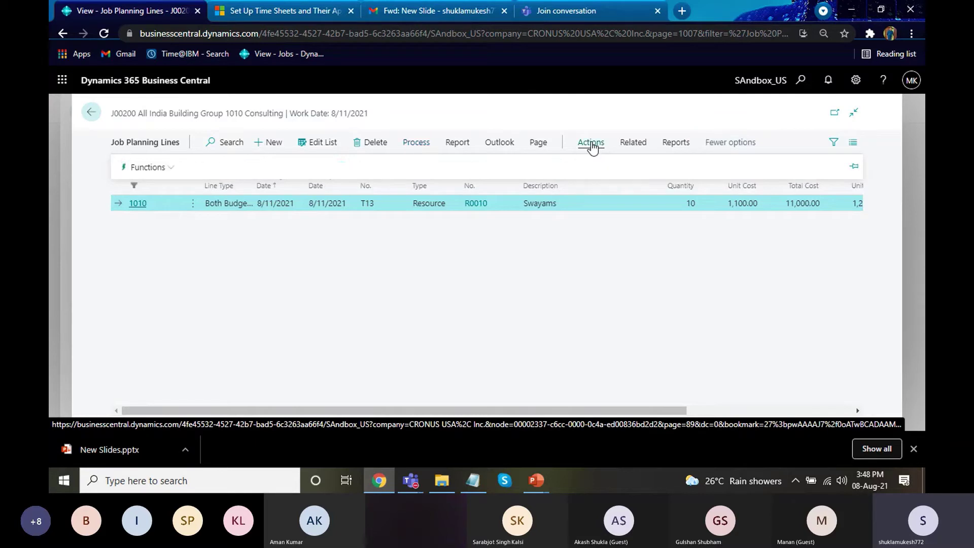
# - Select the planning line's document number T13 and return to the job card
pyautogui.click(372, 204)
pyautogui.rightClick(372, 203)
pyautogui.click(359, 204)
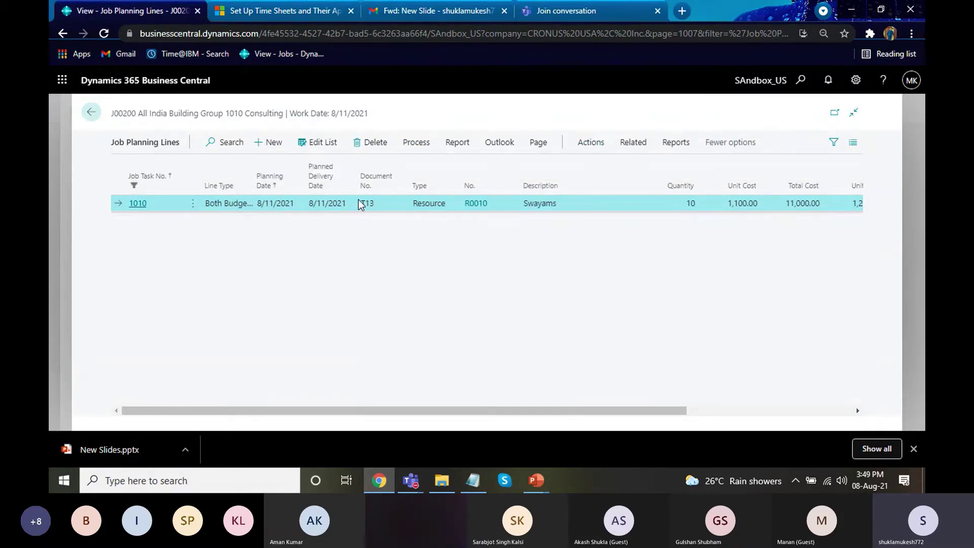
pyautogui.moveTo(376, 205); pyautogui.dragTo(363, 205)
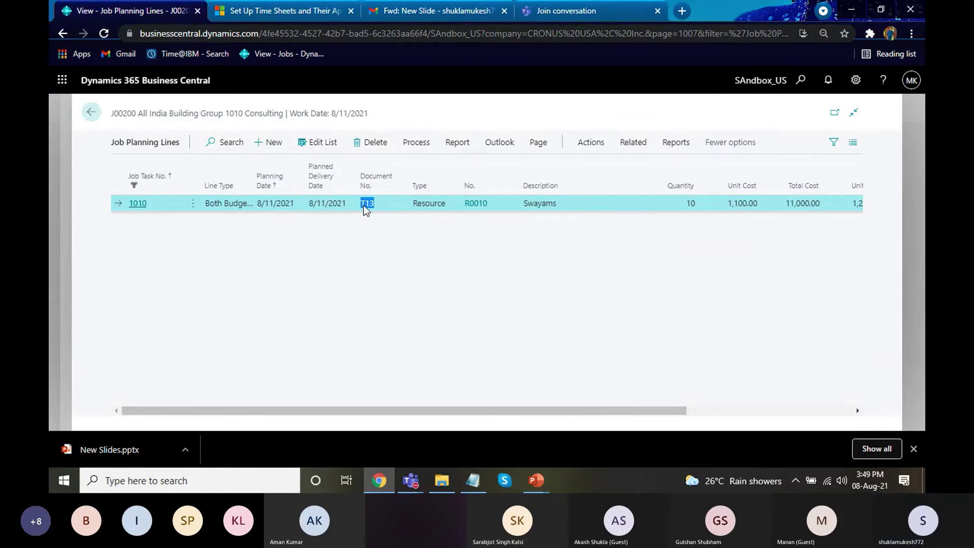
pyautogui.press('Escape')
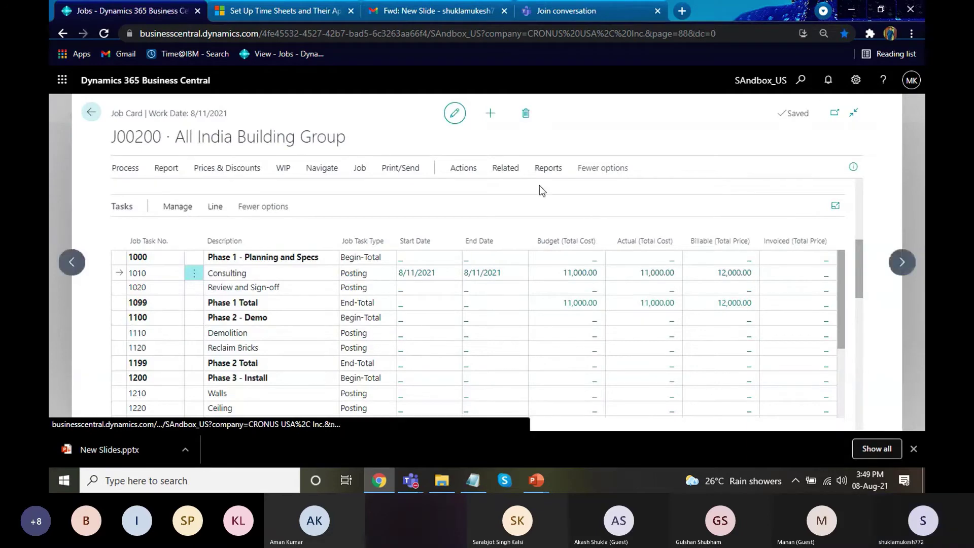
# - Search for "find" and open the Find entries page
pyautogui.click(808, 83)
pyautogui.write('fin')
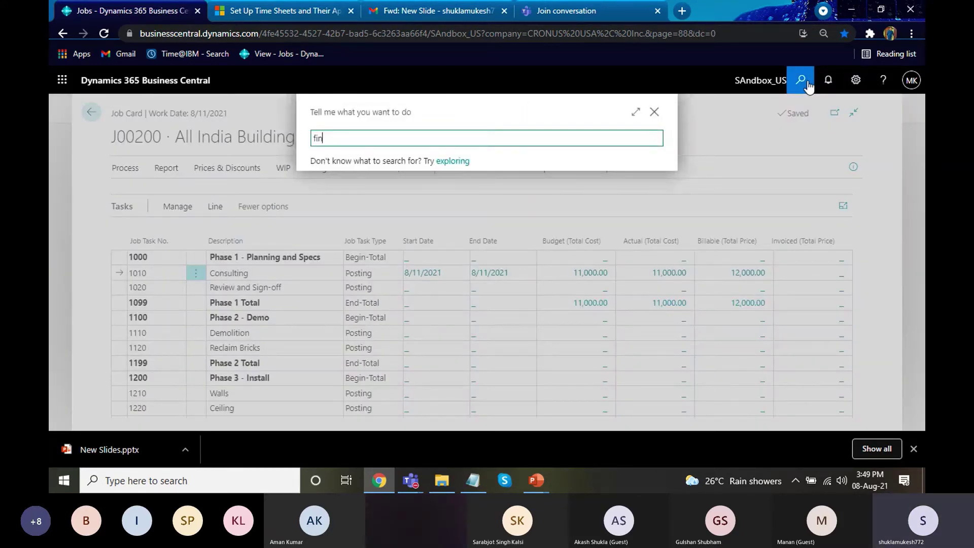
pyautogui.write('d')
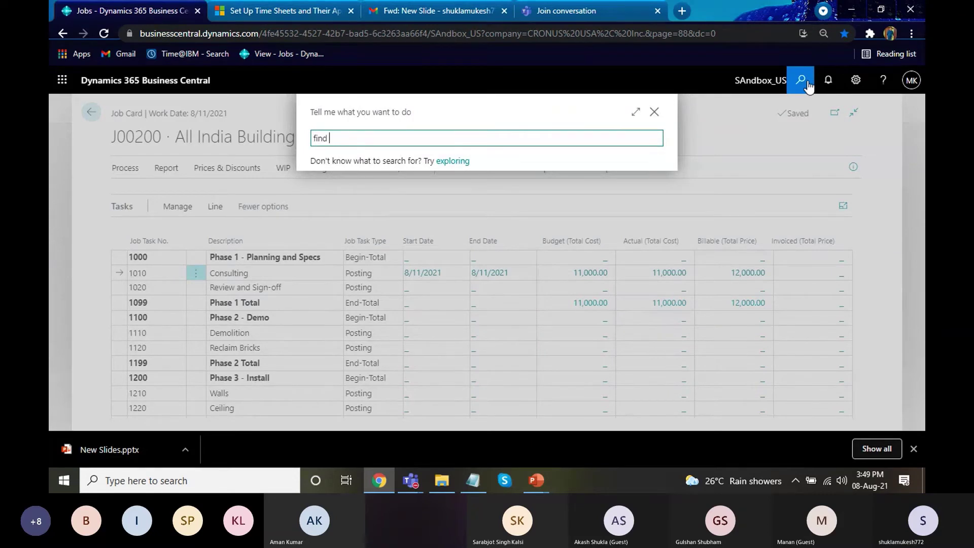
pyautogui.write(' en')
pyautogui.press('BackSpace')
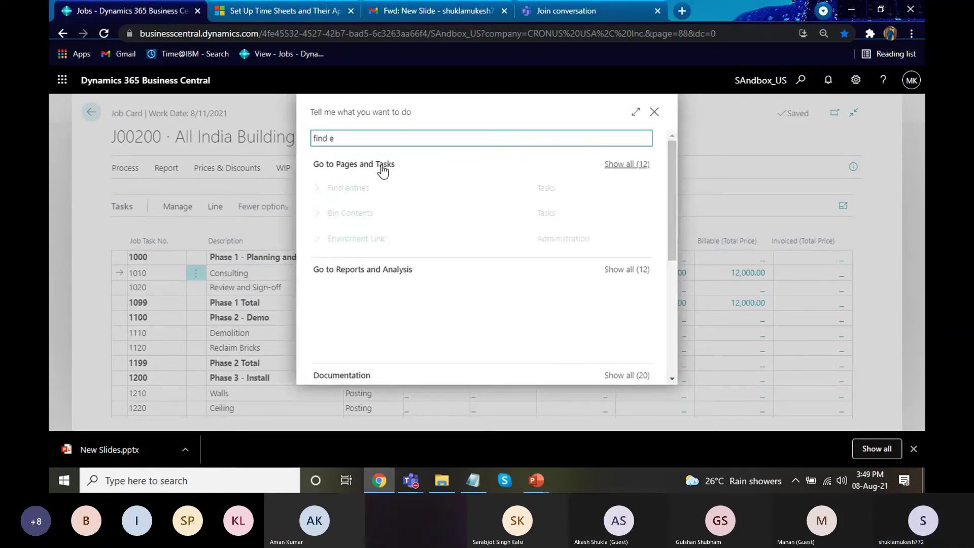
pyautogui.press('BackSpace')
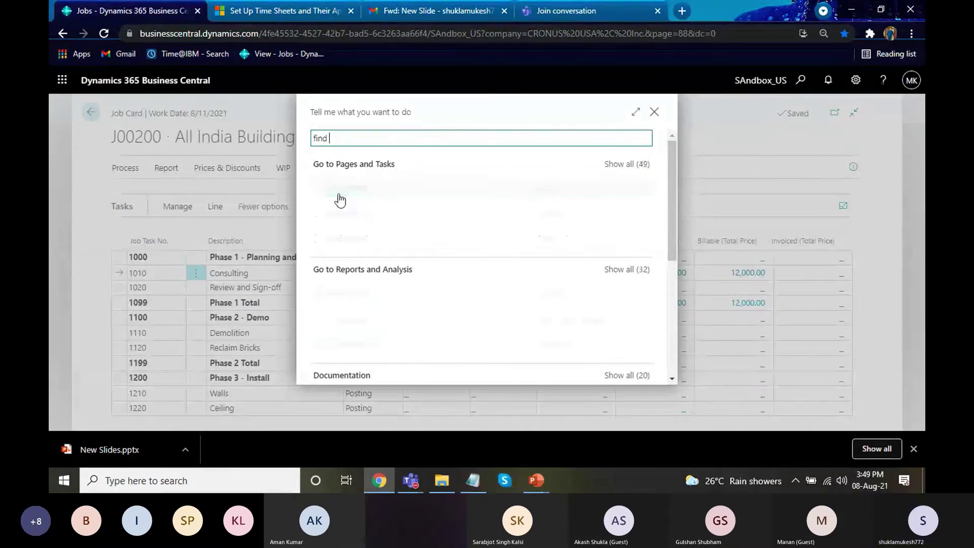
pyautogui.click(380, 190)
# - Find the ledger entries related to document number T13, review them, and return to the job card
pyautogui.click(383, 161)
pyautogui.write('T13')
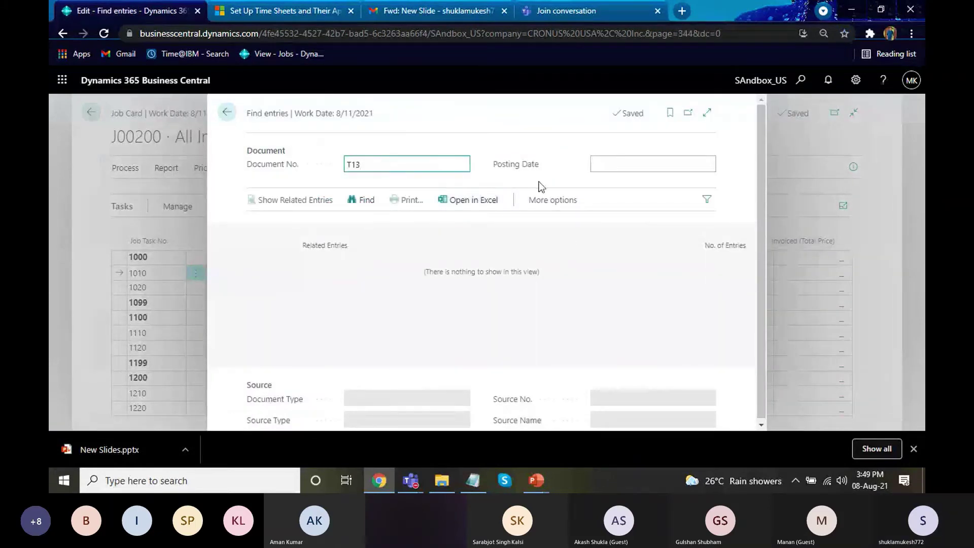
pyautogui.click(289, 201)
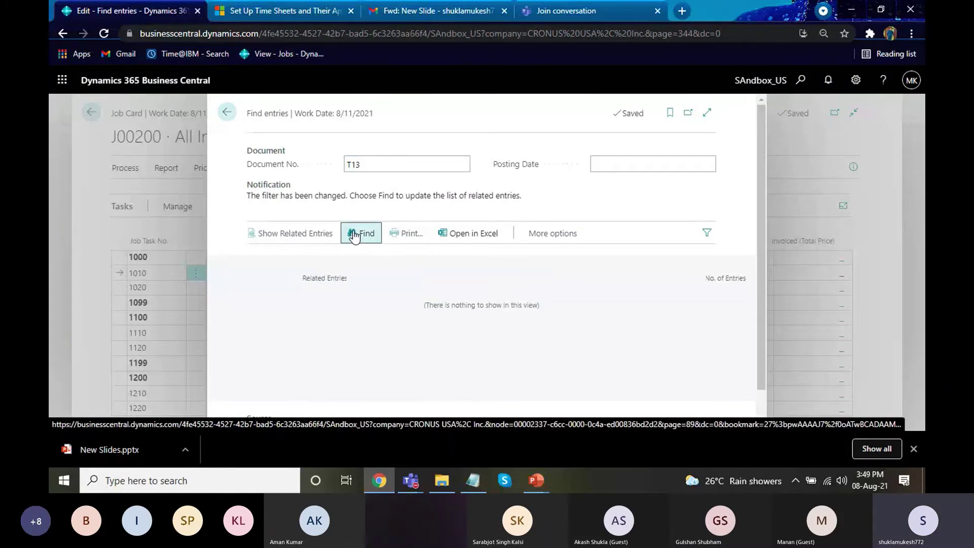
pyautogui.click(355, 234)
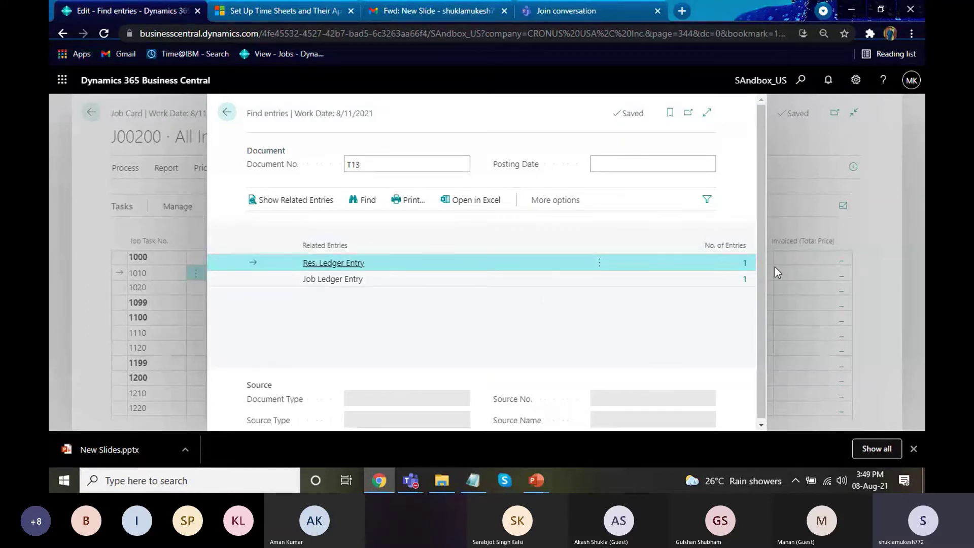
pyautogui.click(770, 300)
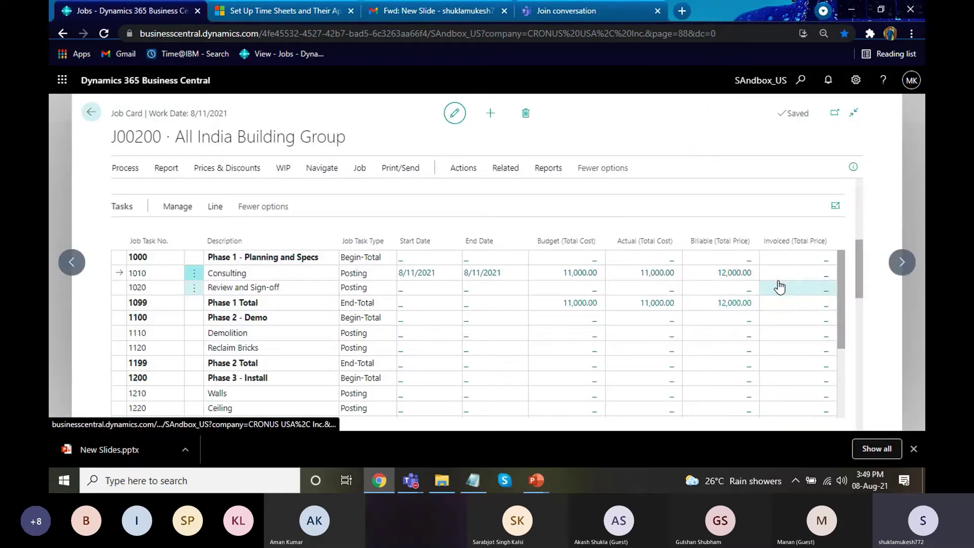
# - Collapse the job card's Foreign Trade and Duration sections and compare the Posting completion percentages with the task totals
pyautogui.moveTo(859, 266); pyautogui.dragTo(855, 351)
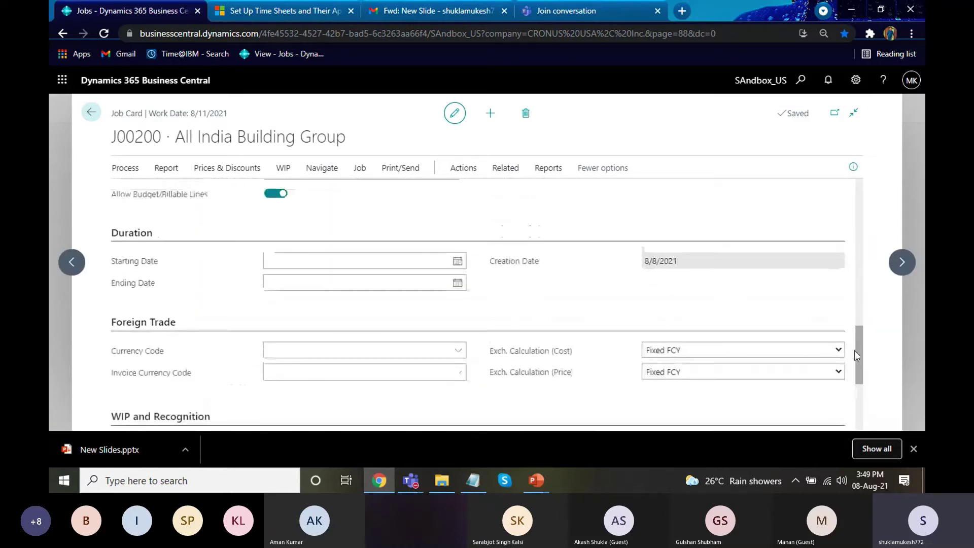
pyautogui.click(129, 329)
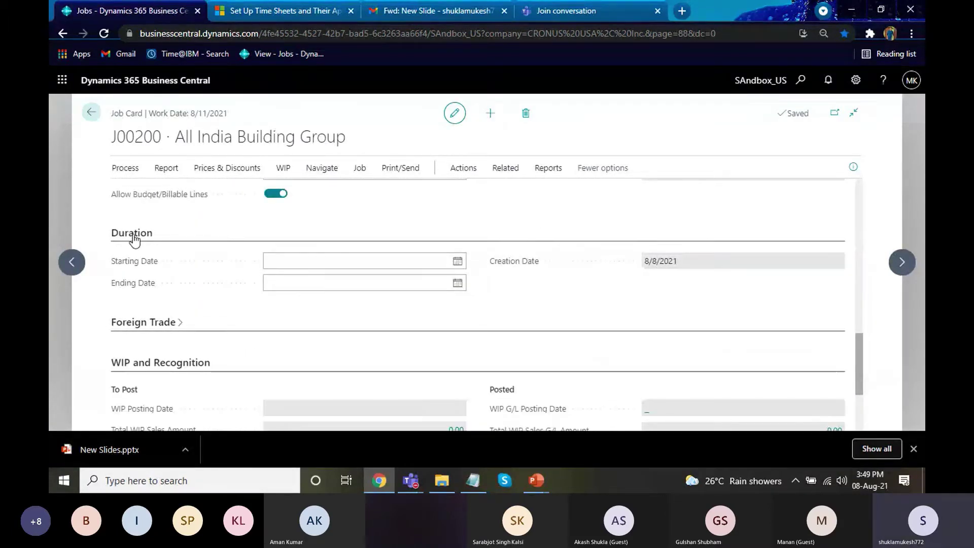
pyautogui.click(131, 234)
pyautogui.moveTo(860, 371); pyautogui.dragTo(861, 338)
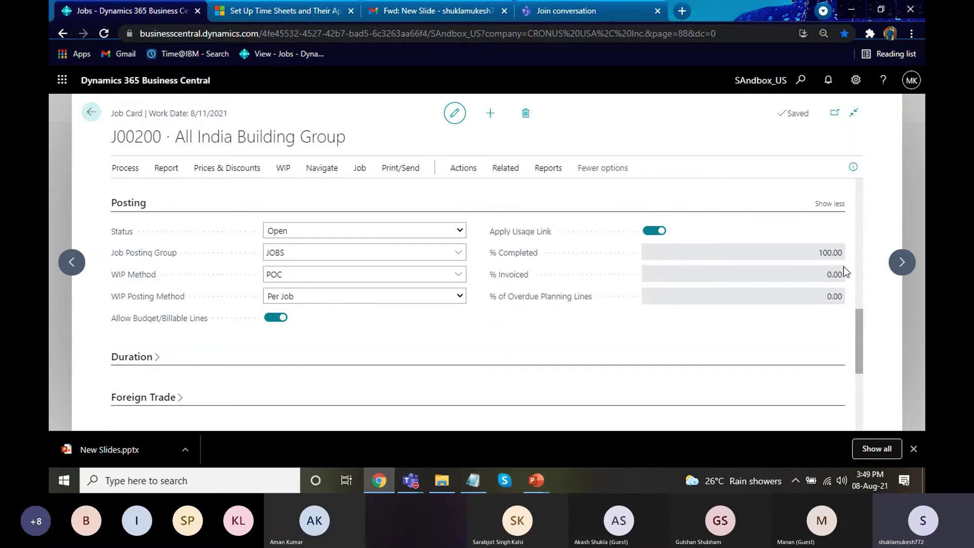
pyautogui.moveTo(860, 315); pyautogui.dragTo(871, 262)
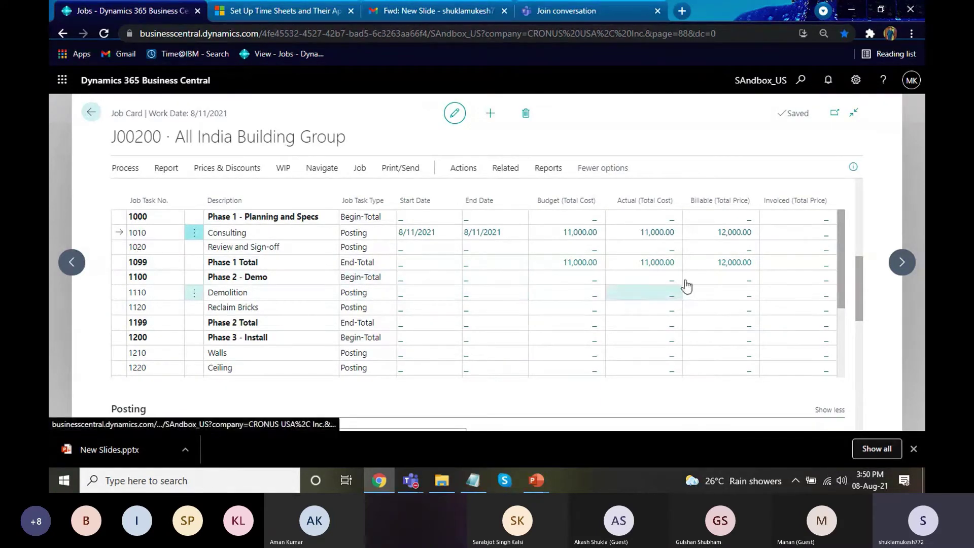
pyautogui.moveTo(860, 287); pyautogui.dragTo(860, 330)
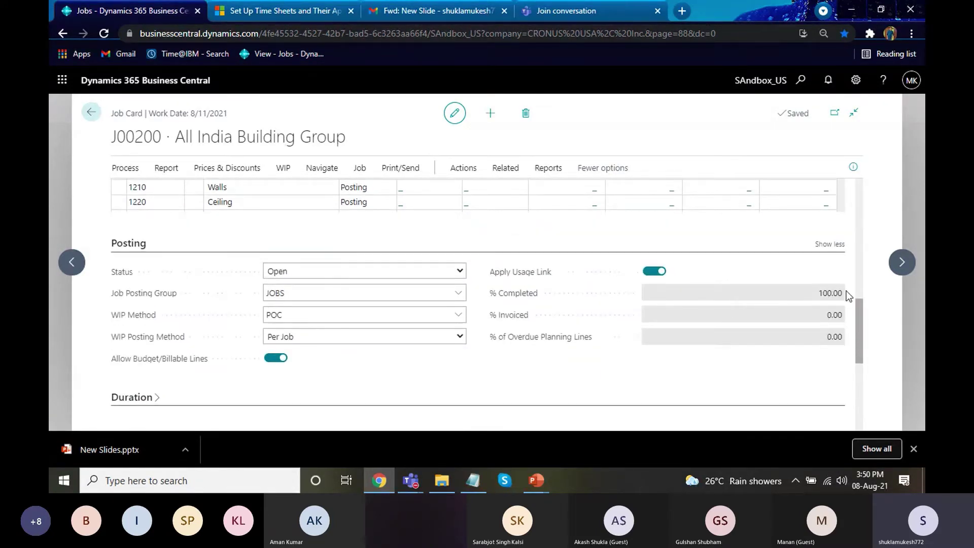
# - Calculate WIP for job J00200 with posting date 8/11/2021, declining the posting accounts preview, and review the WIP and Recognition amounts
pyautogui.moveTo(861, 326); pyautogui.dragTo(860, 221)
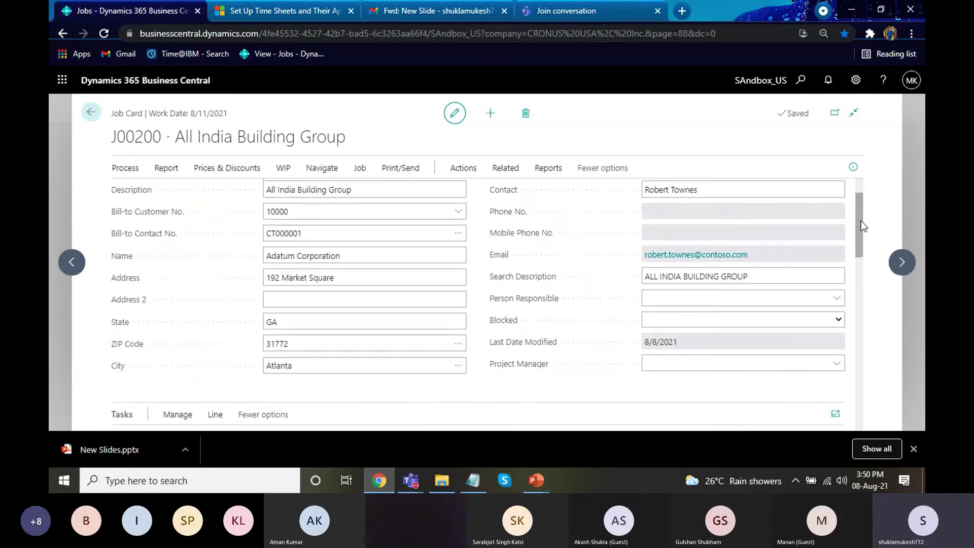
pyautogui.click(281, 171)
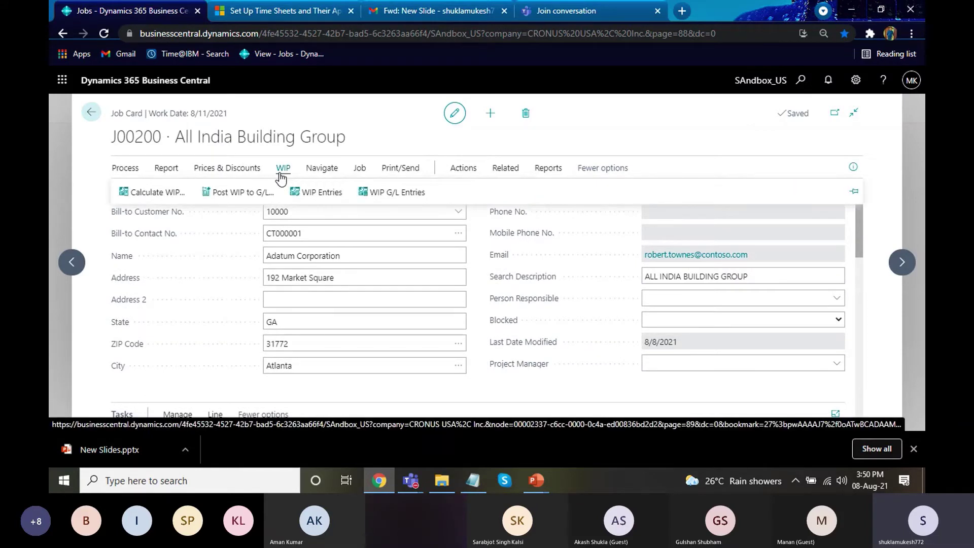
pyautogui.click(154, 192)
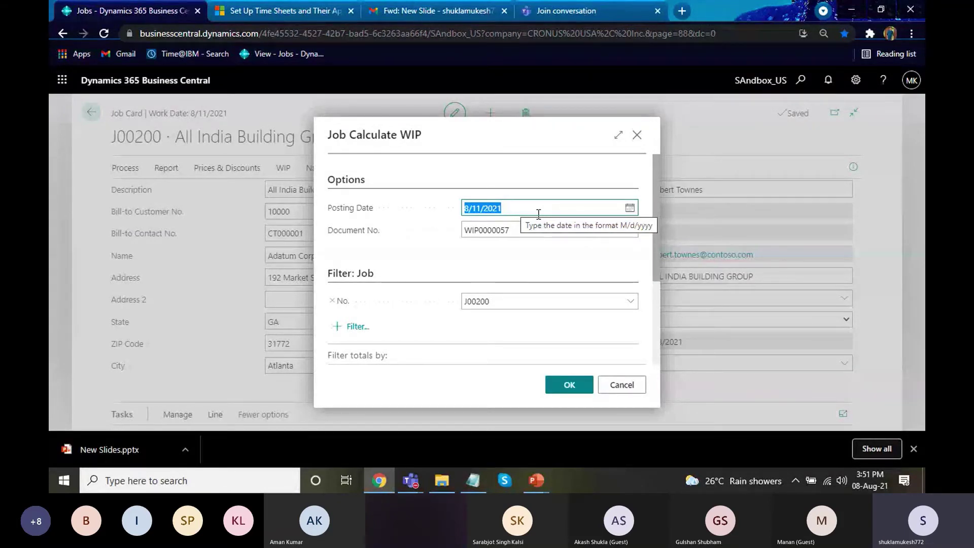
pyautogui.click(570, 384)
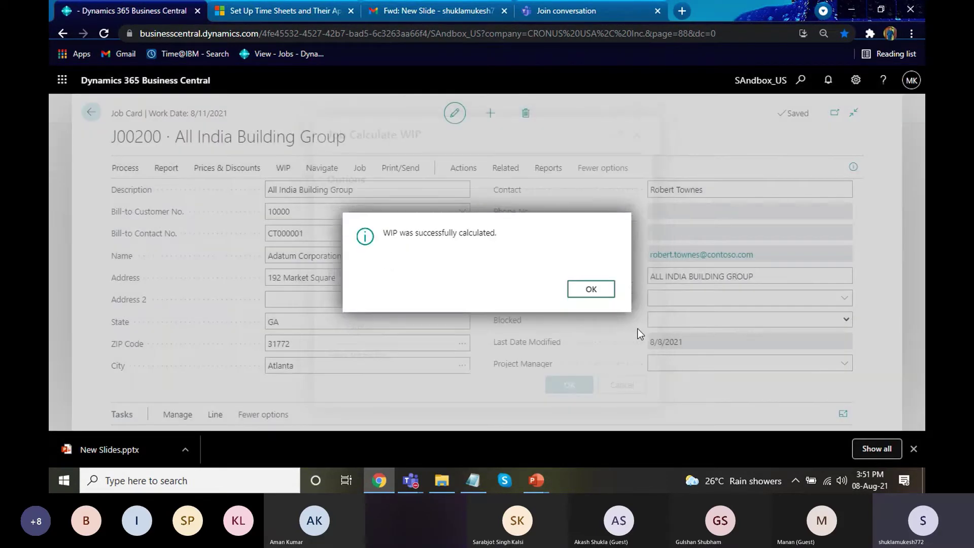
pyautogui.click(598, 294)
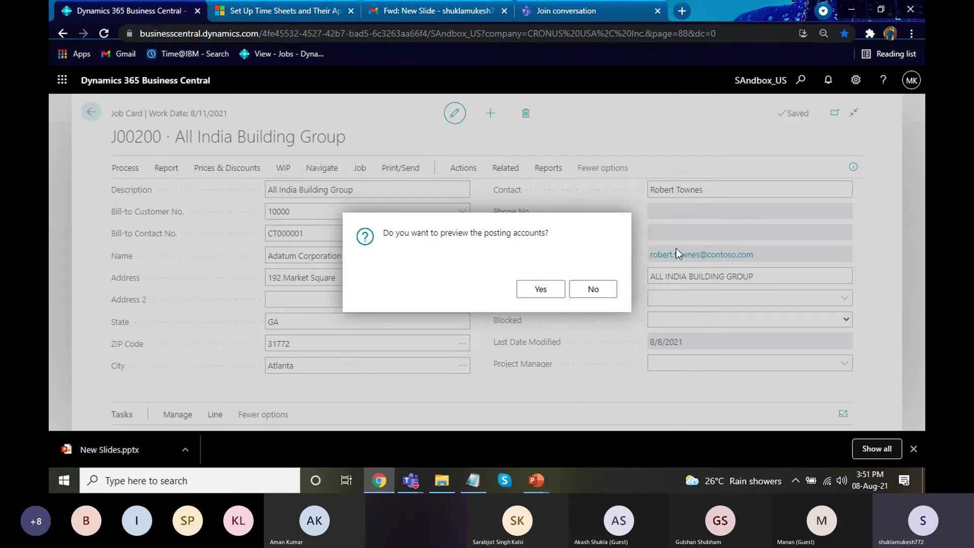
pyautogui.click(593, 289)
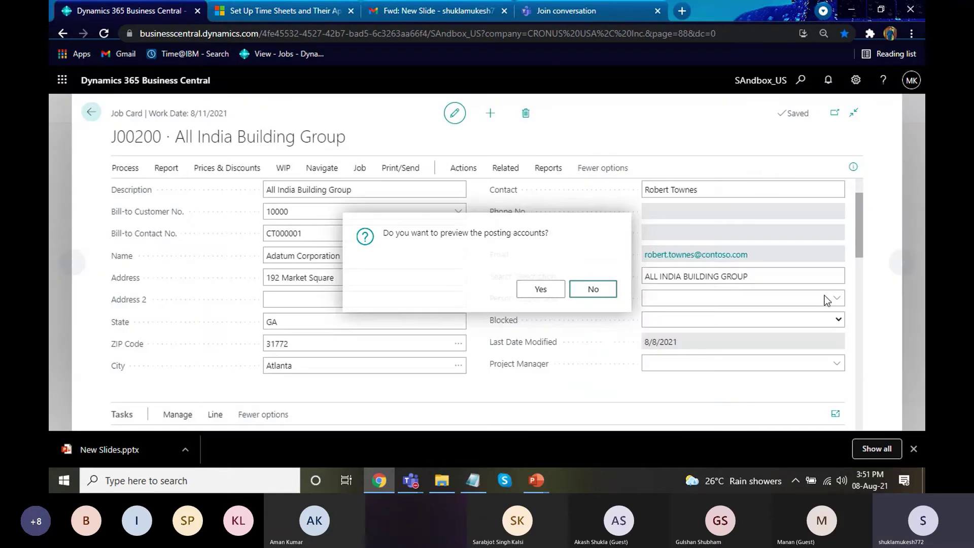
pyautogui.moveTo(861, 232); pyautogui.dragTo(861, 395)
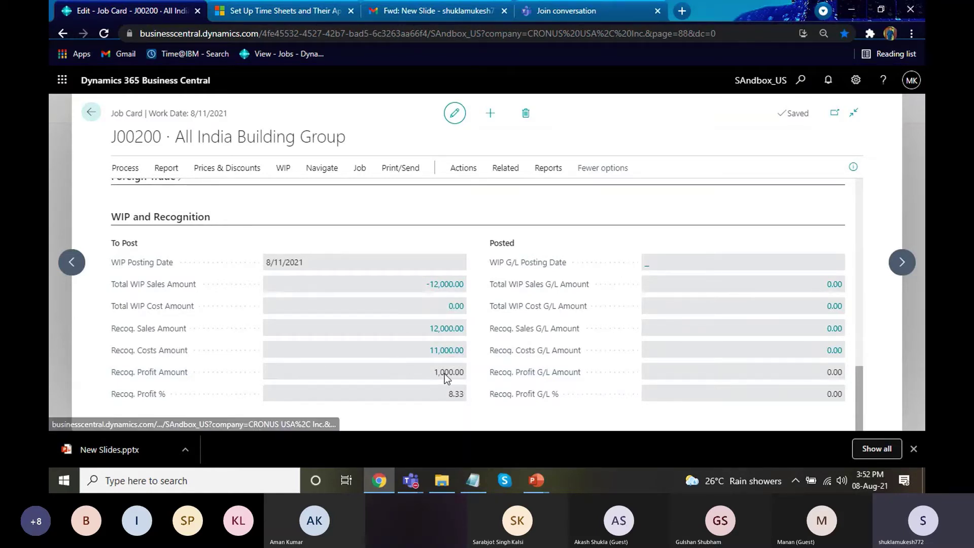
pyautogui.doubleClick(421, 376)
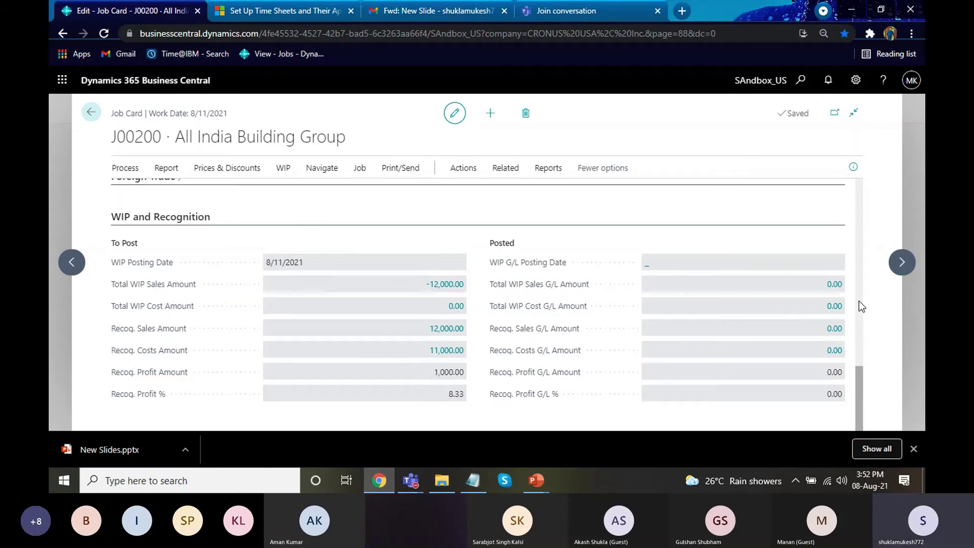
# - Open the planning lines of task 1010 Consulting and create a new sales invoice from the resource line with posting date 8/11/2021
pyautogui.scroll(5, 860, 301)
pyautogui.scroll(10, 864, 209)
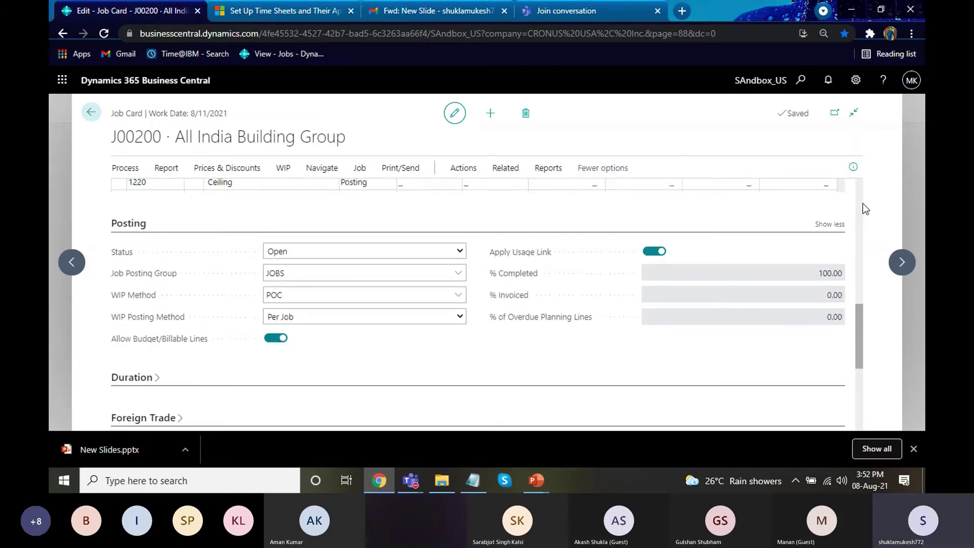
pyautogui.moveTo(859, 247); pyautogui.dragTo(862, 289)
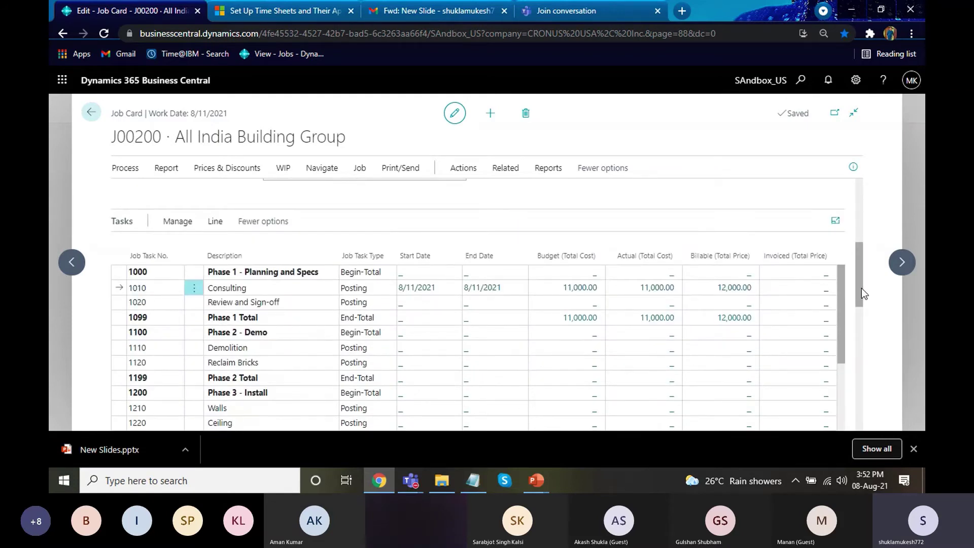
pyautogui.click(192, 288)
pyautogui.click(152, 168)
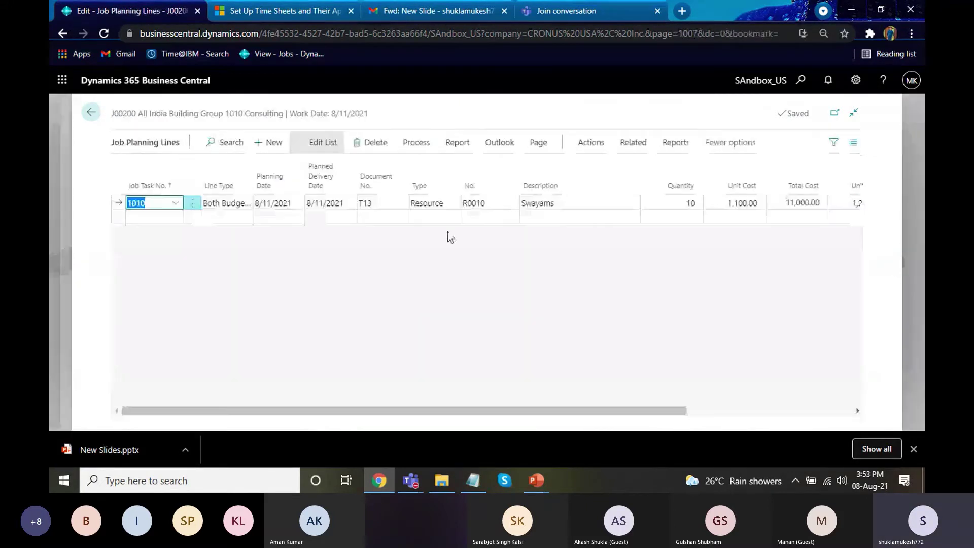
pyautogui.click(418, 147)
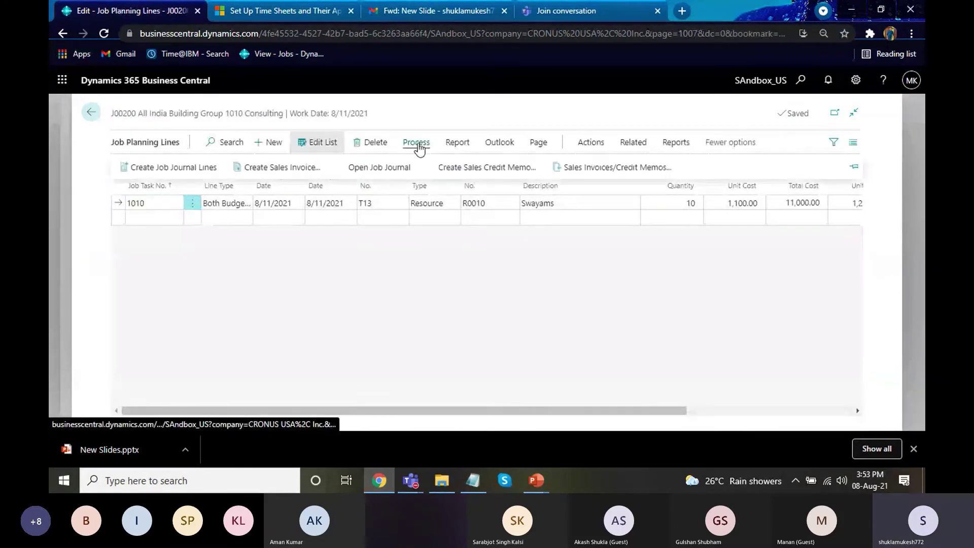
pyautogui.click(266, 174)
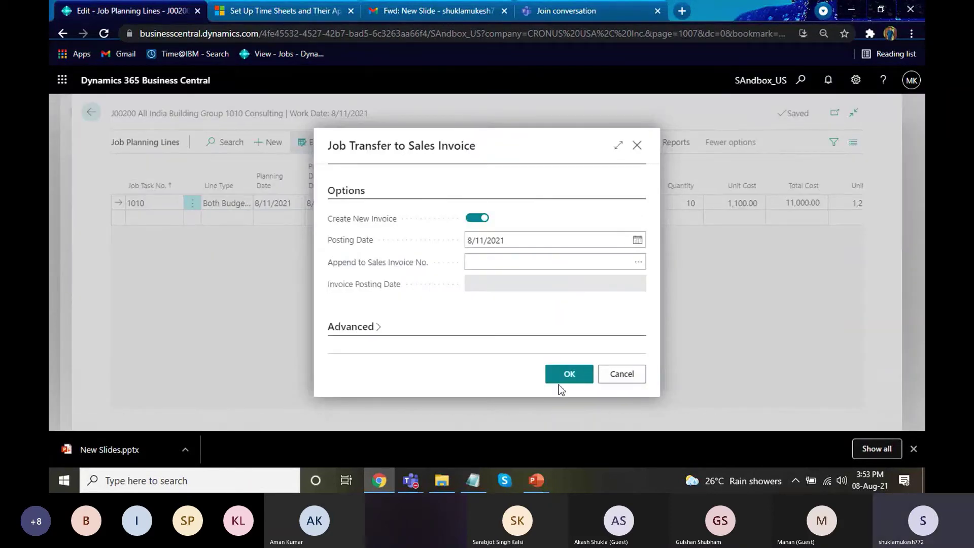
pyautogui.click(562, 380)
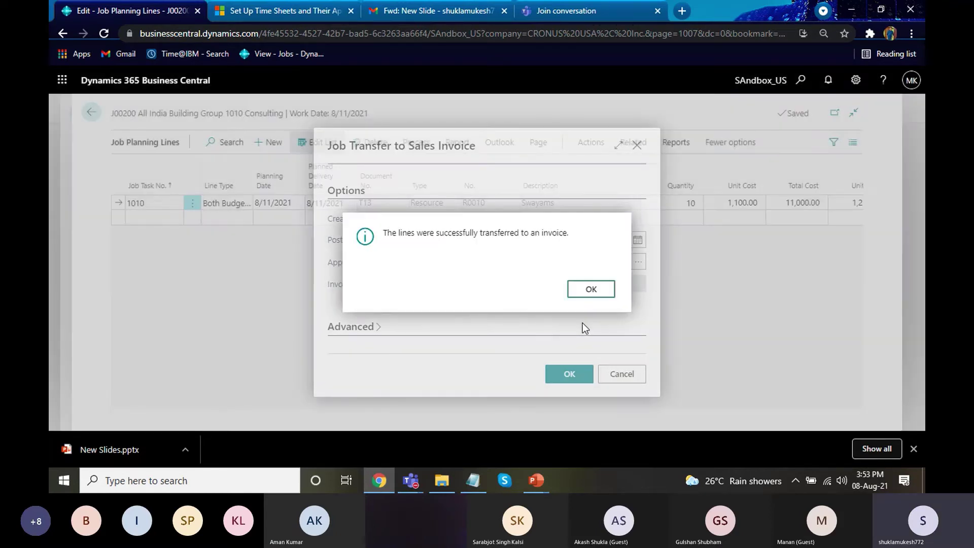
pyautogui.click(597, 294)
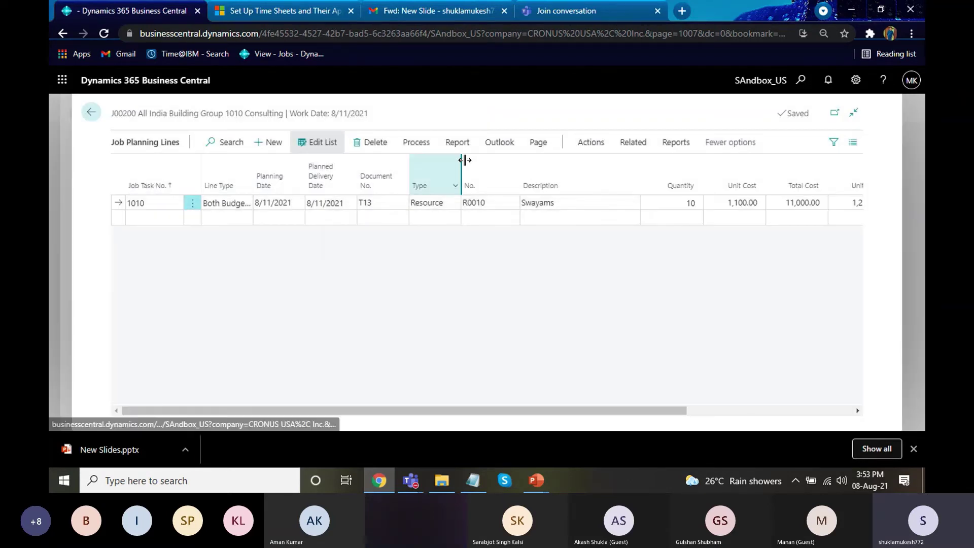
# - Open the sales invoice linked to the task 1010 planning line and review its general details and resource line
pyautogui.click(419, 146)
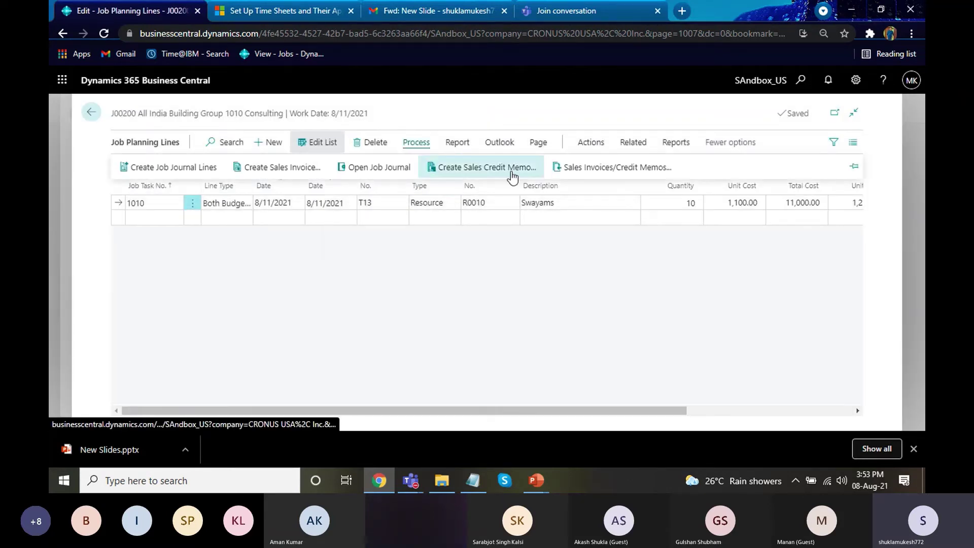
pyautogui.click(583, 173)
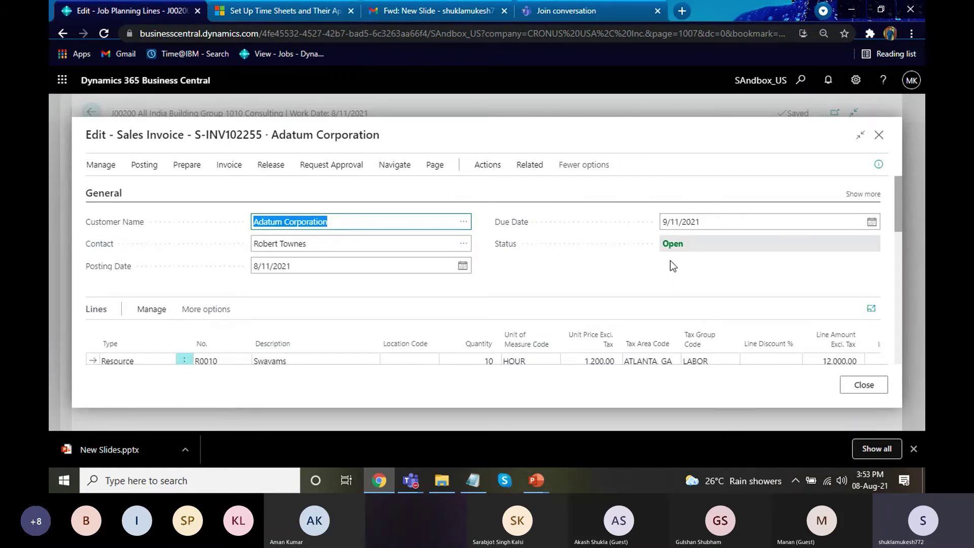
pyautogui.click(864, 195)
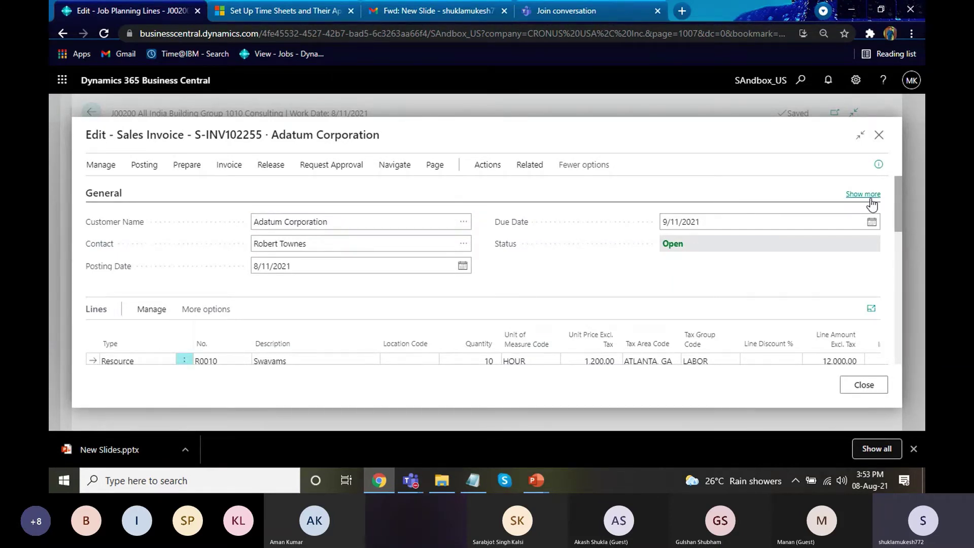
pyautogui.moveTo(897, 205); pyautogui.dragTo(899, 274)
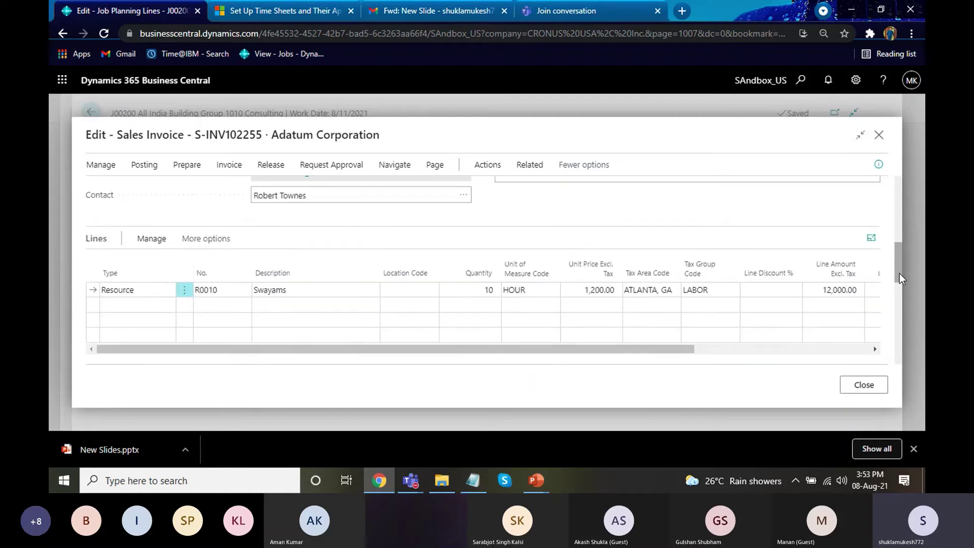
pyautogui.moveTo(637, 351); pyautogui.dragTo(487, 357)
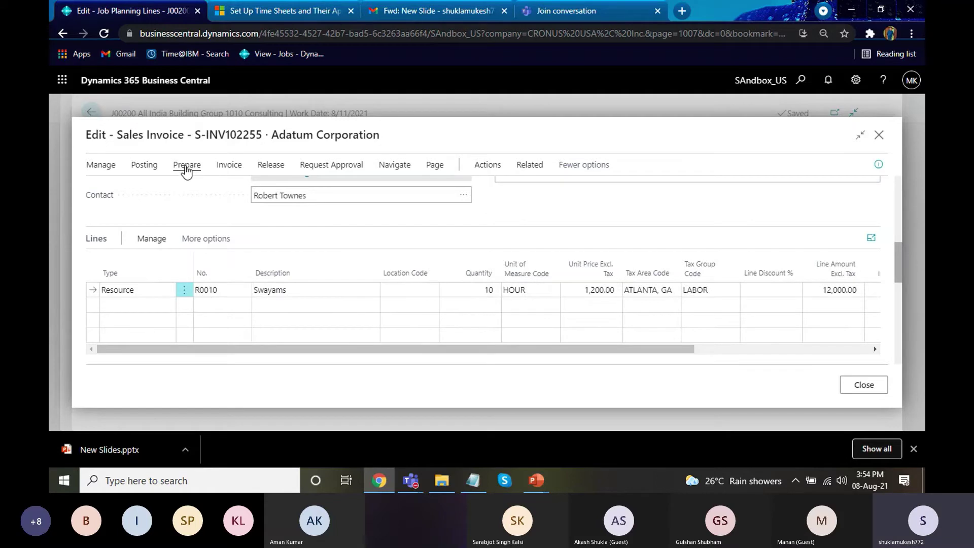
# - Preview the posting of the sales invoice, inspect the G/L entries and their accounts, and return to the invoice
pyautogui.click(147, 166)
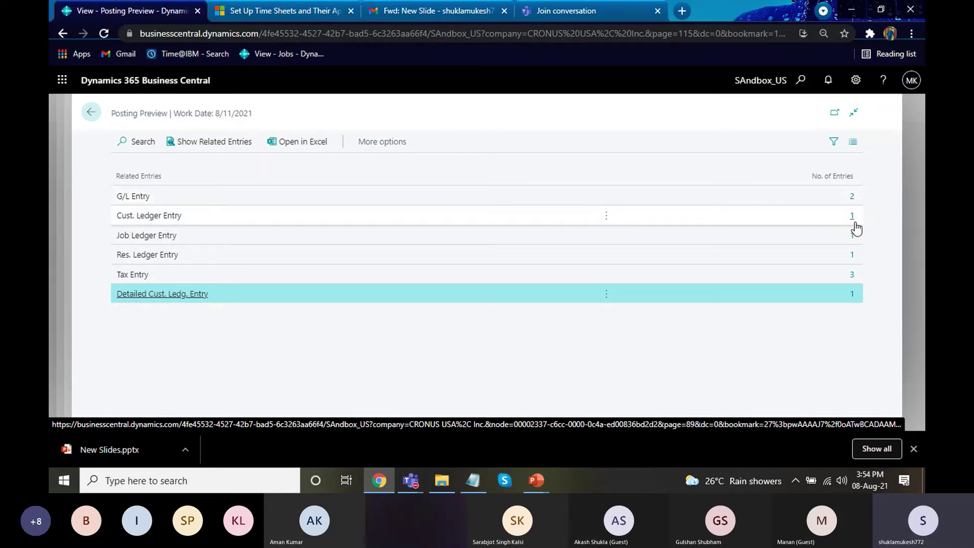
pyautogui.click(852, 196)
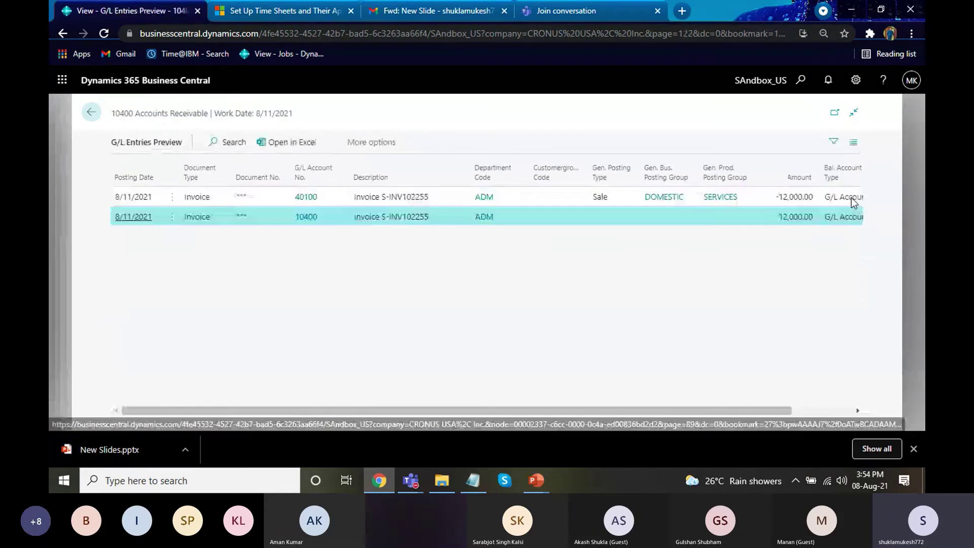
pyautogui.click(301, 198)
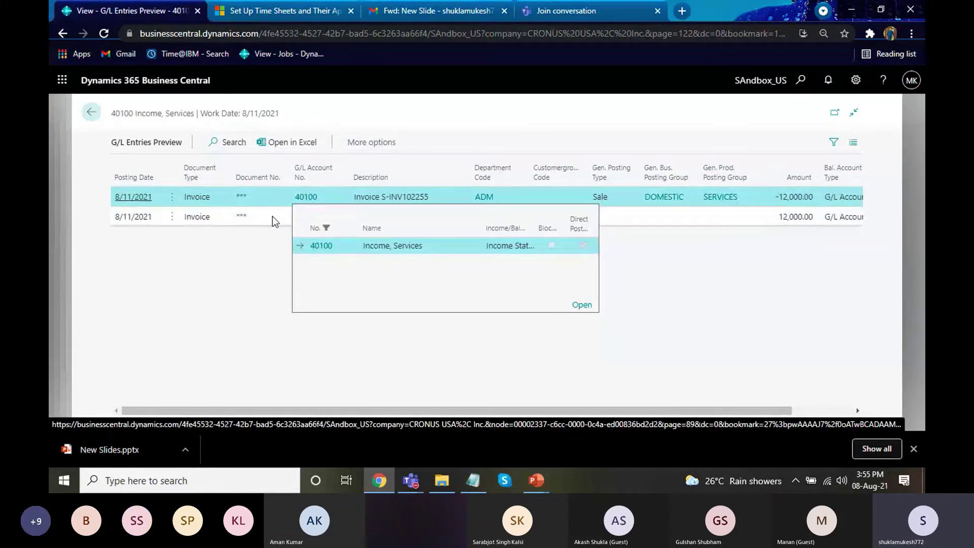
pyautogui.click(307, 219)
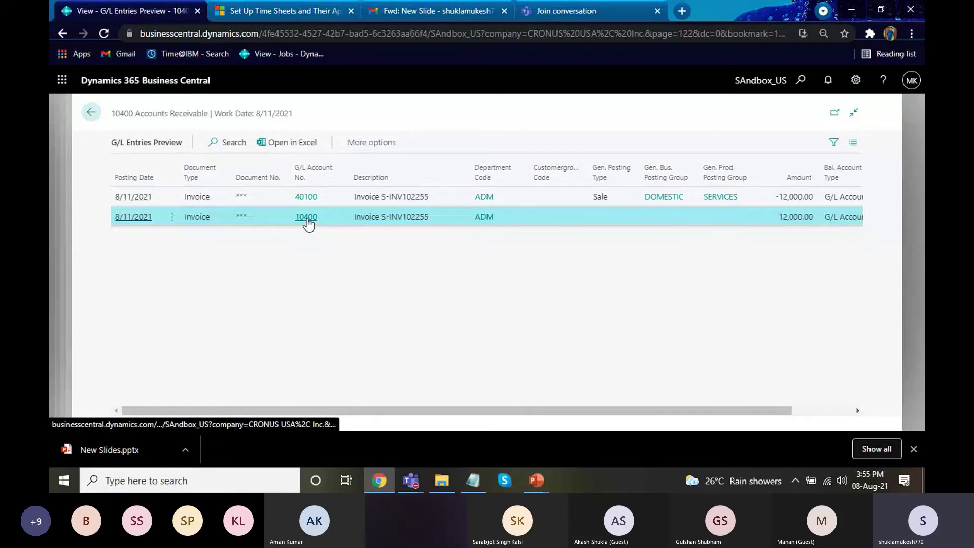
pyautogui.click(308, 220)
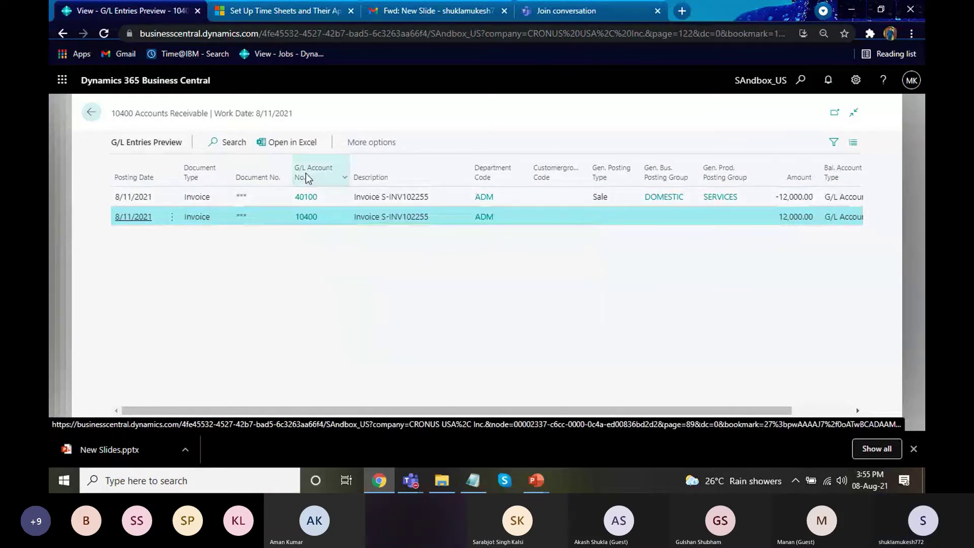
pyautogui.click(91, 112)
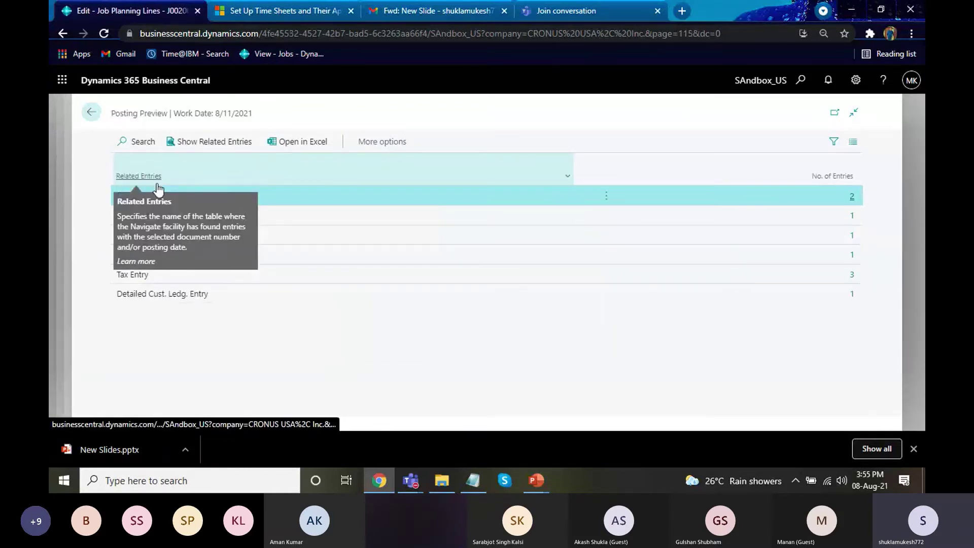
pyautogui.press('Escape')
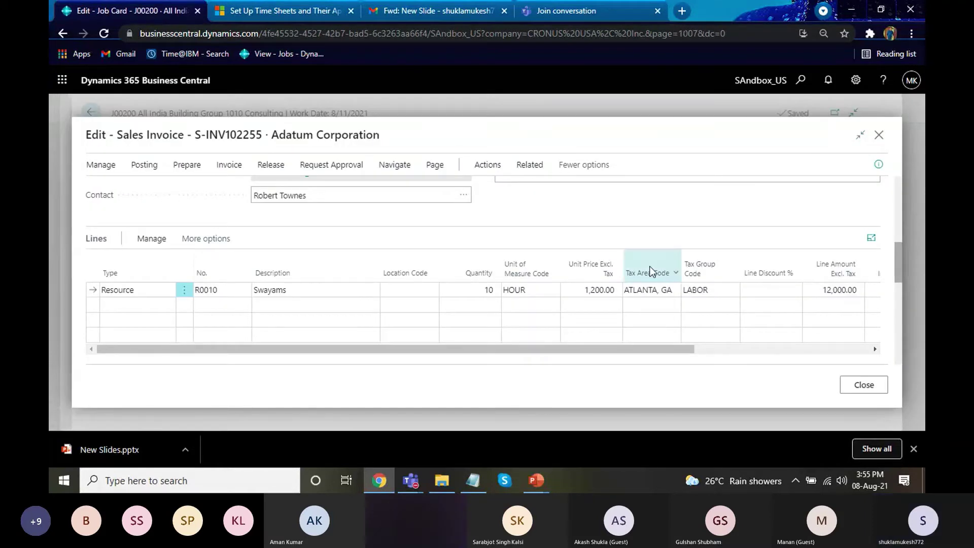
# - Post the sales invoice without opening the posted document and return to the job card
pyautogui.press('F9')
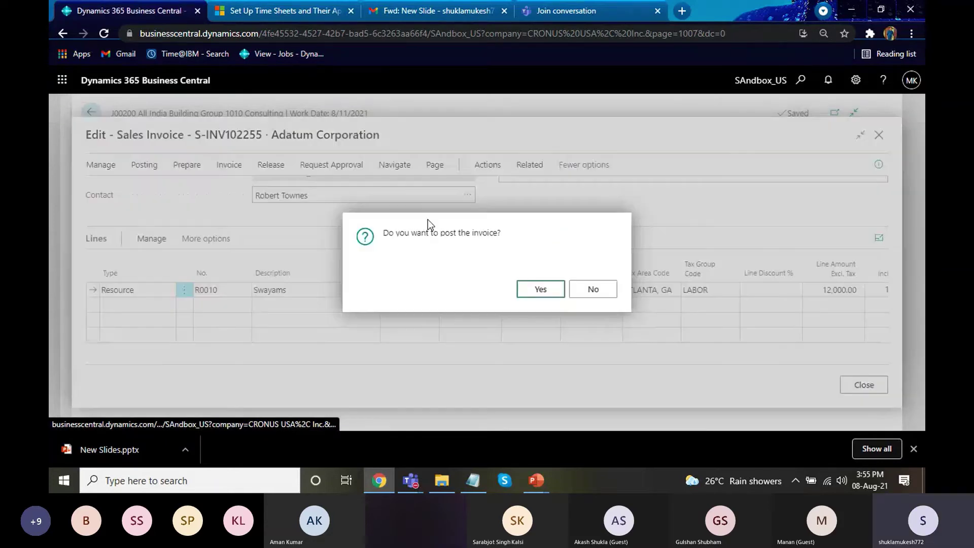
pyautogui.click(533, 287)
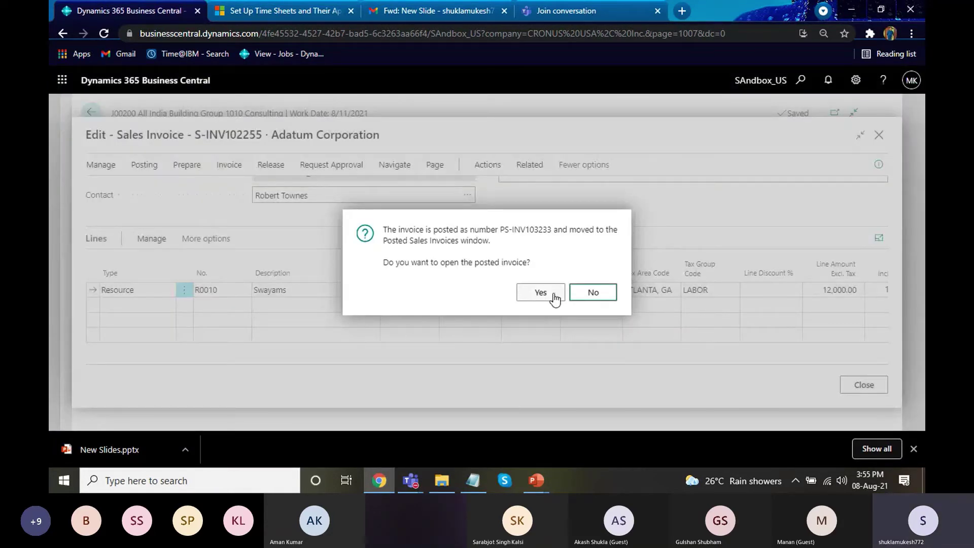
pyautogui.click(586, 297)
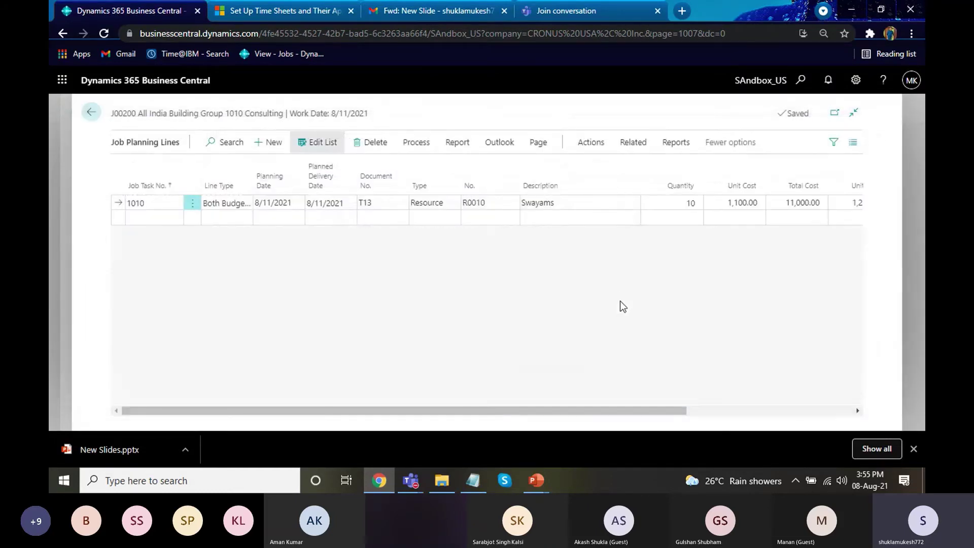
pyautogui.press('Escape')
# - Recalculate WIP for job J00200 after invoicing, with posting date 8/11/2021, and decline the posting accounts preview
pyautogui.moveTo(860, 288); pyautogui.dragTo(872, 398)
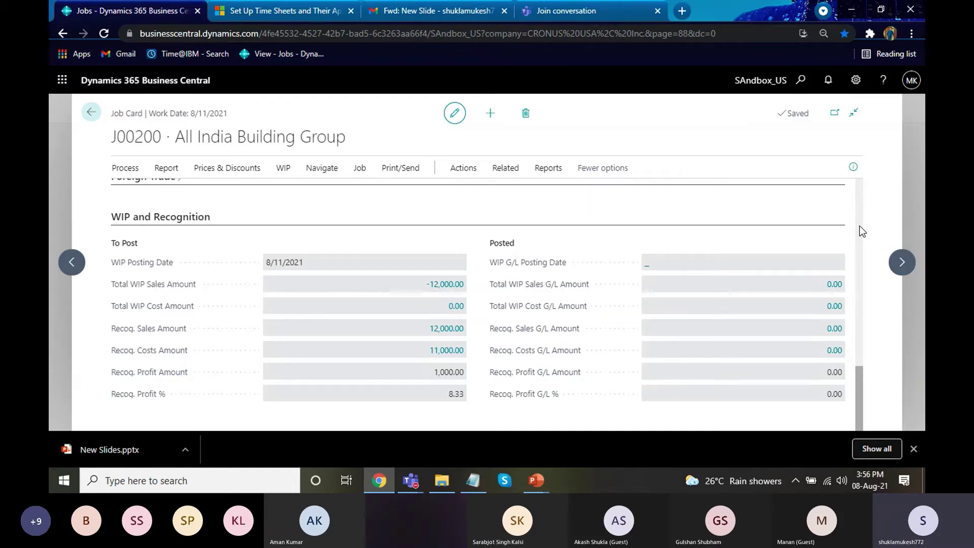
pyautogui.click(284, 169)
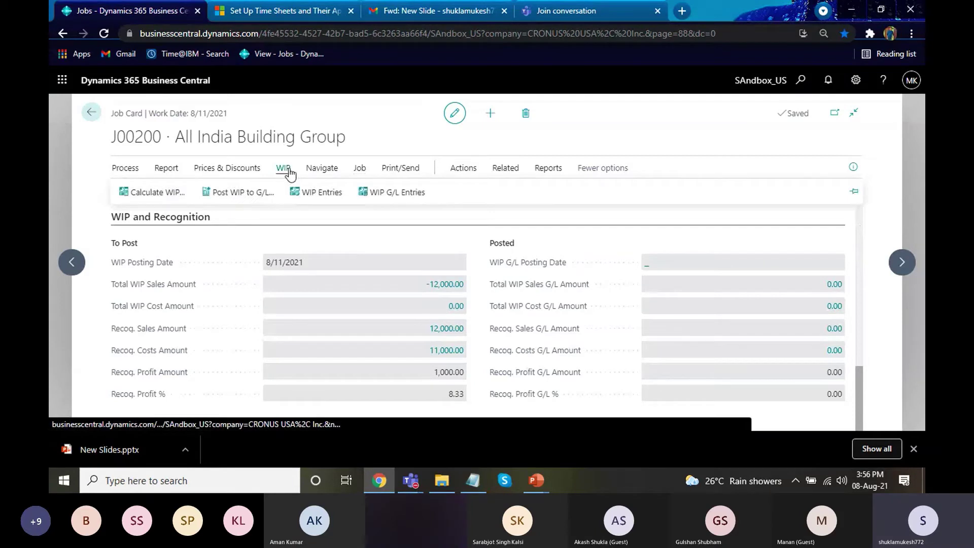
pyautogui.click(162, 192)
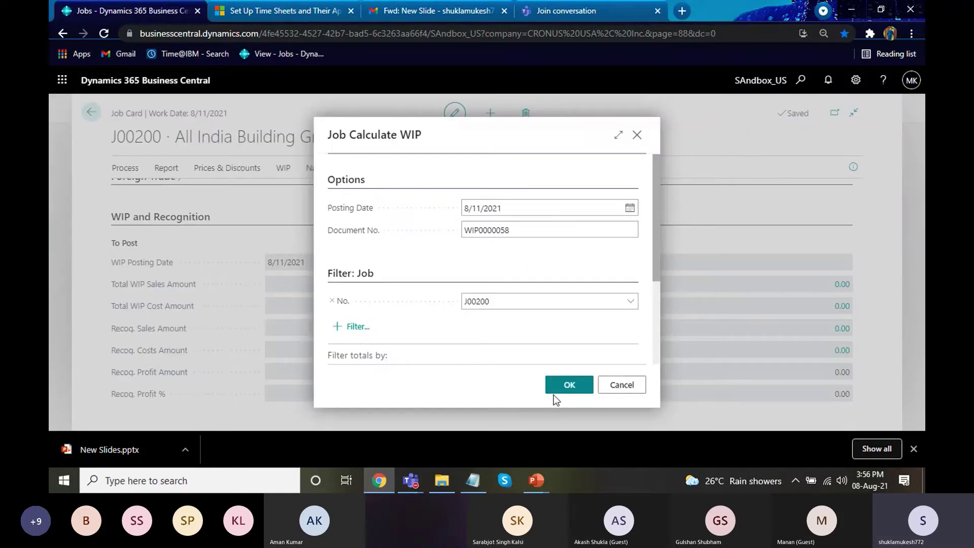
pyautogui.click(554, 391)
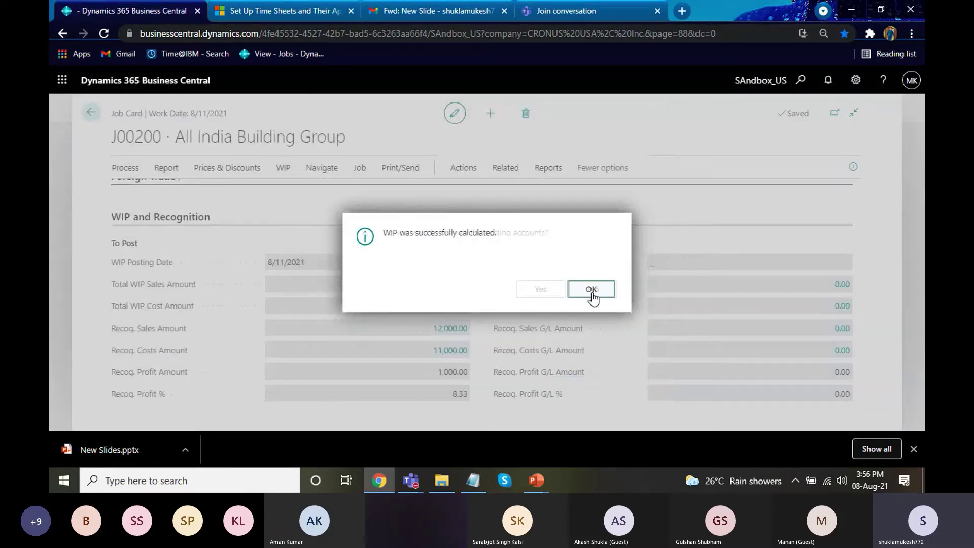
pyautogui.click(597, 289)
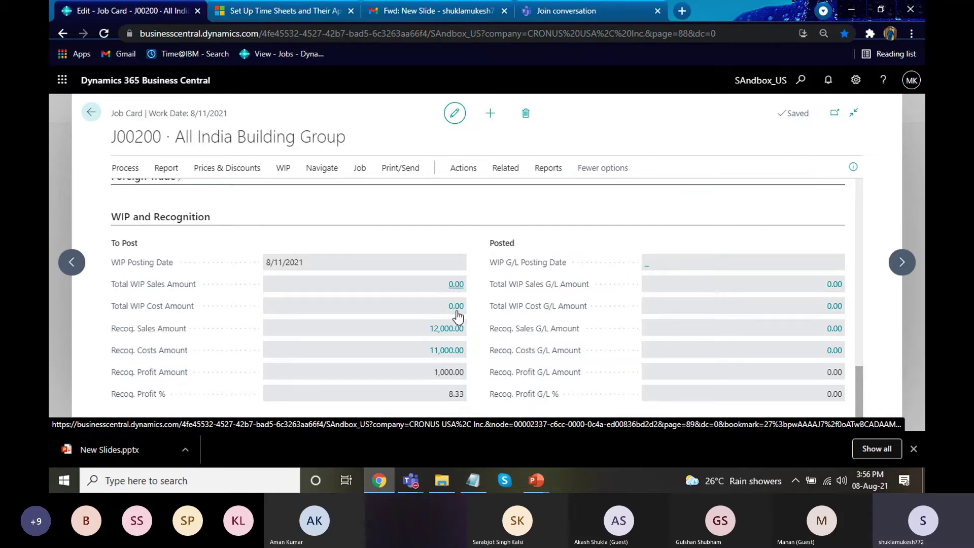
# - Post the WIP of job J00200 to the general ledger with reversal posting date 8/11/2021 and check the posted recognition amounts
pyautogui.click(285, 172)
pyautogui.click(252, 198)
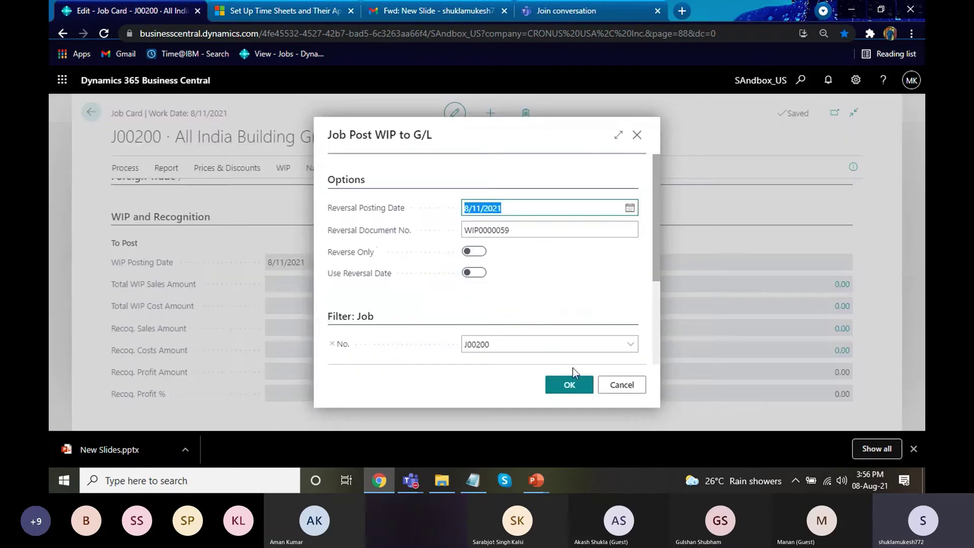
pyautogui.click(571, 391)
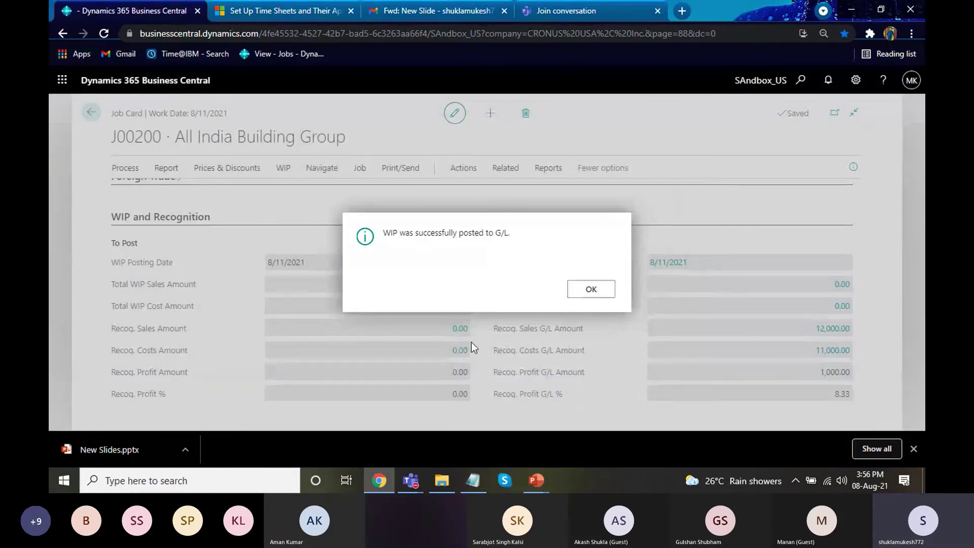
pyautogui.click(579, 294)
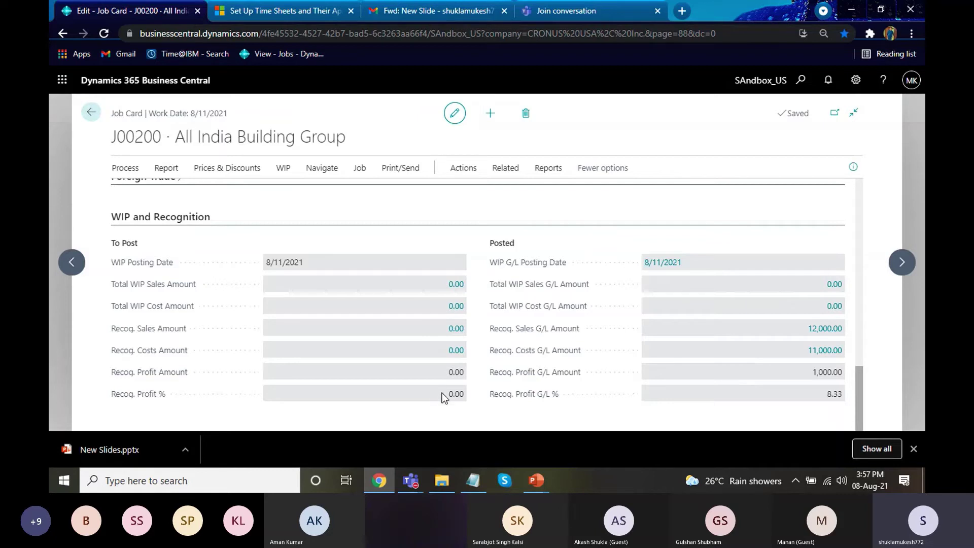
pyautogui.click(823, 397)
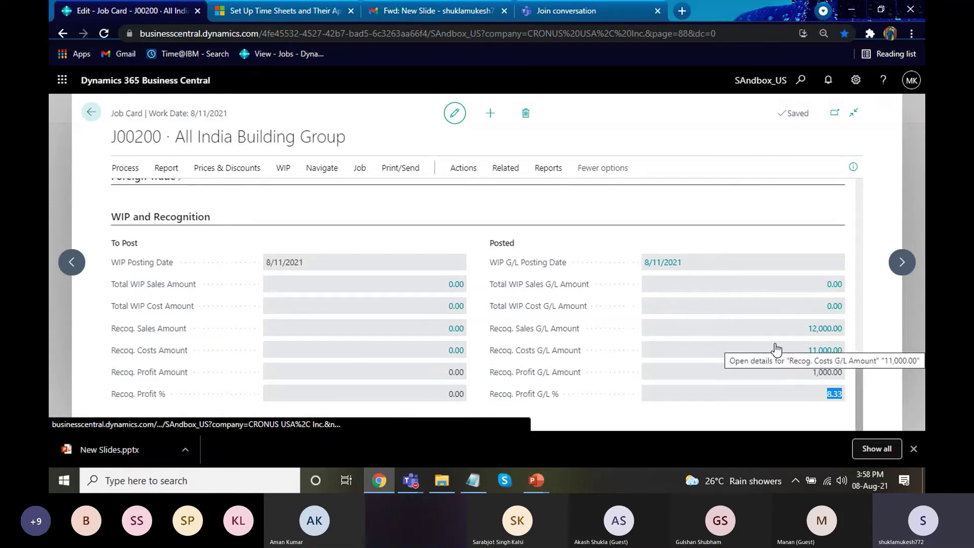
# - Open job J00210 Times Now Building for editing and review the WIP method in its posting settings
pyautogui.click(93, 117)
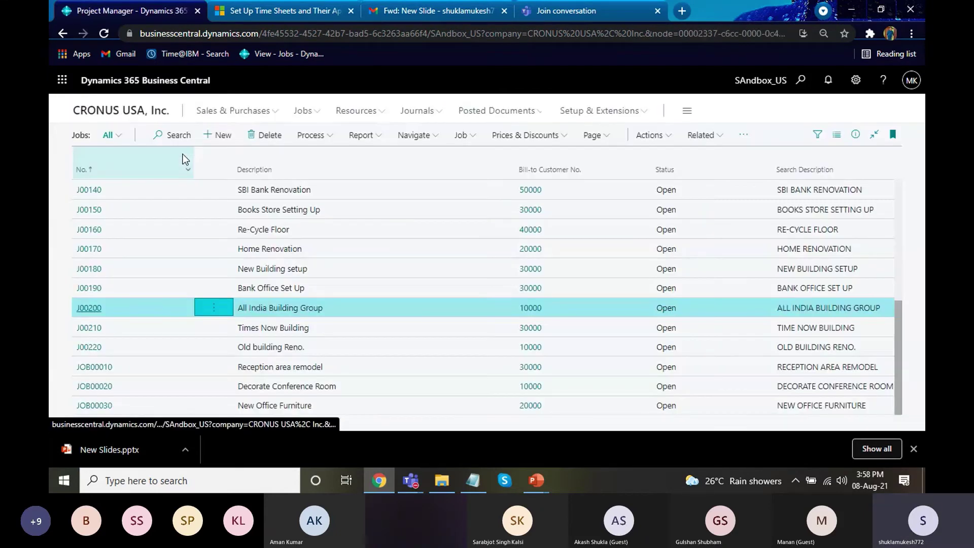
pyautogui.click(215, 331)
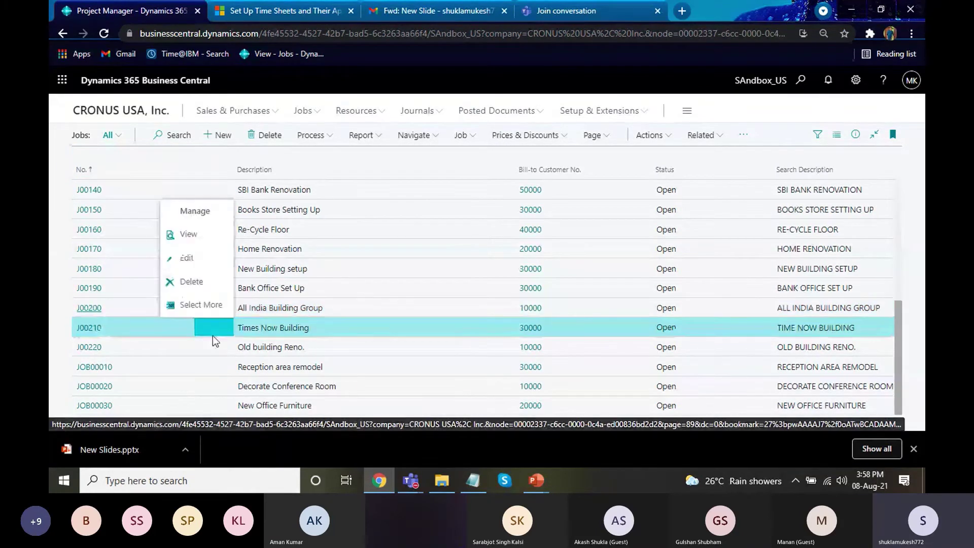
pyautogui.click(188, 259)
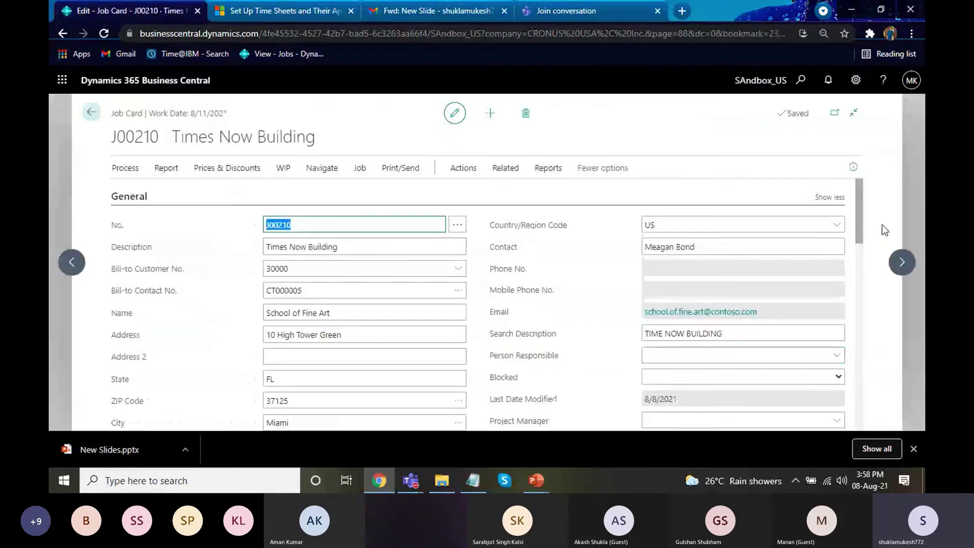
pyautogui.moveTo(861, 242); pyautogui.dragTo(857, 355)
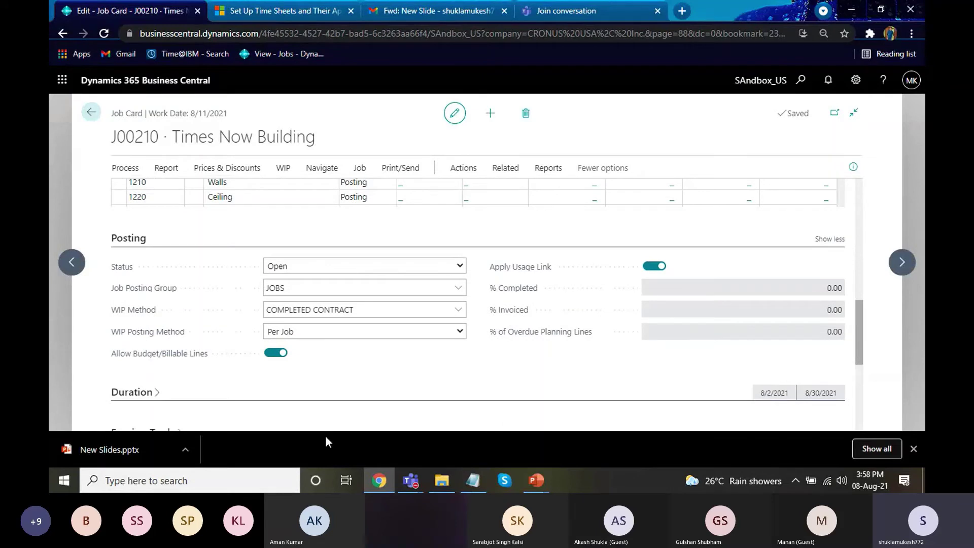
pyautogui.click(458, 313)
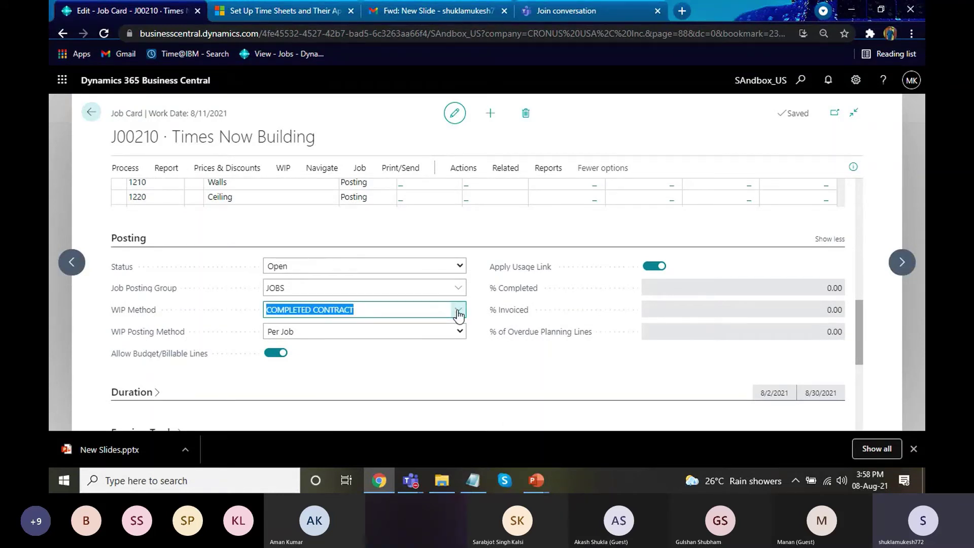
pyautogui.click(459, 314)
pyautogui.click(459, 313)
# - Open the planning lines of task 1010 Consulting and set the line type to Both Budget and Billable
pyautogui.moveTo(861, 321); pyautogui.dragTo(859, 259)
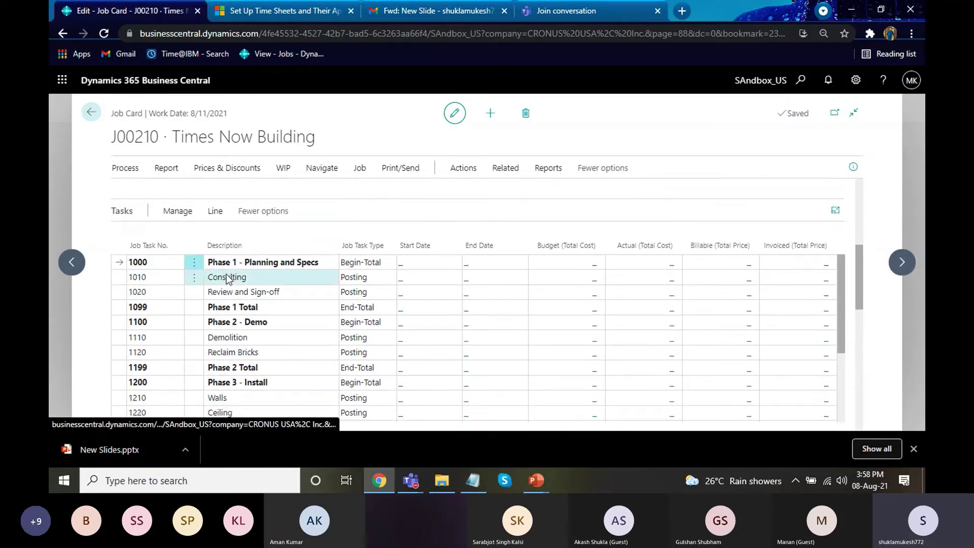
pyautogui.click(195, 280)
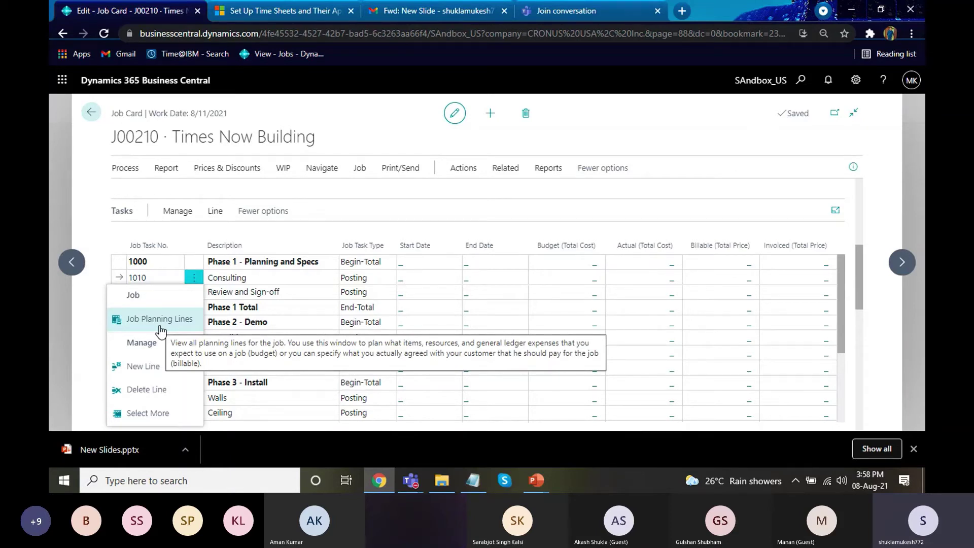
pyautogui.click(160, 324)
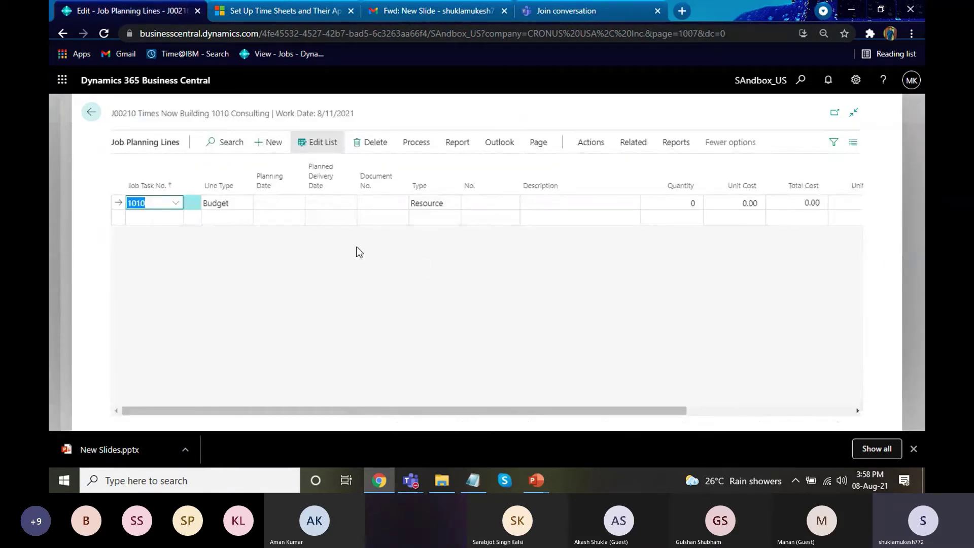
pyautogui.click(243, 204)
pyautogui.press('Down')
pyautogui.press('Down')
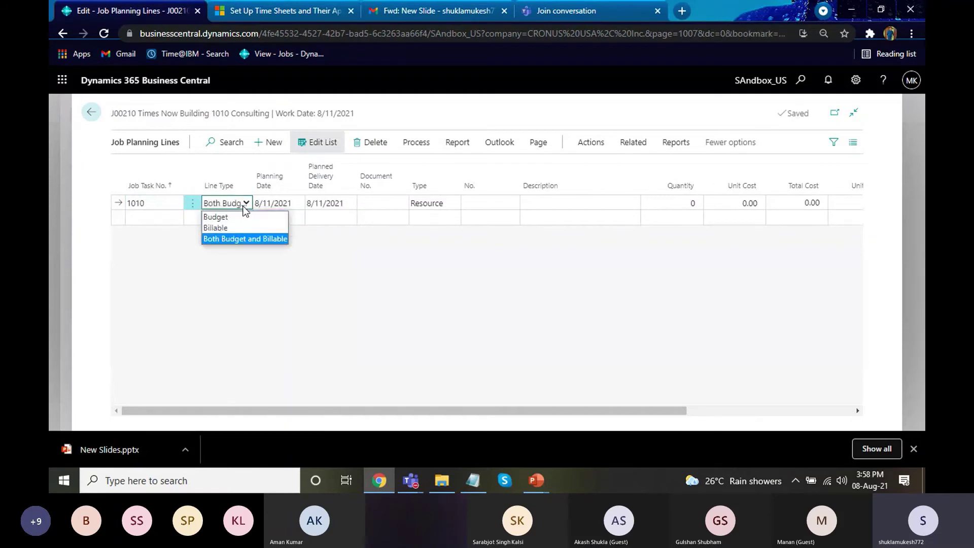
pyautogui.press('Return')
# - Enter document number T56 on the planning line and assign resource R0010
pyautogui.press('Tab')
pyautogui.press('Tab')
pyautogui.press('Tab')
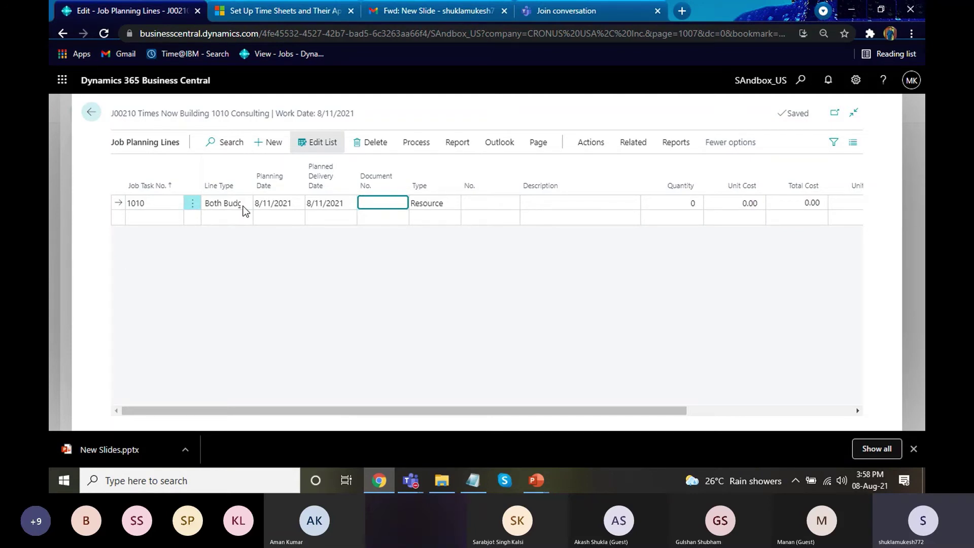
pyautogui.write('t56')
pyautogui.press('Tab')
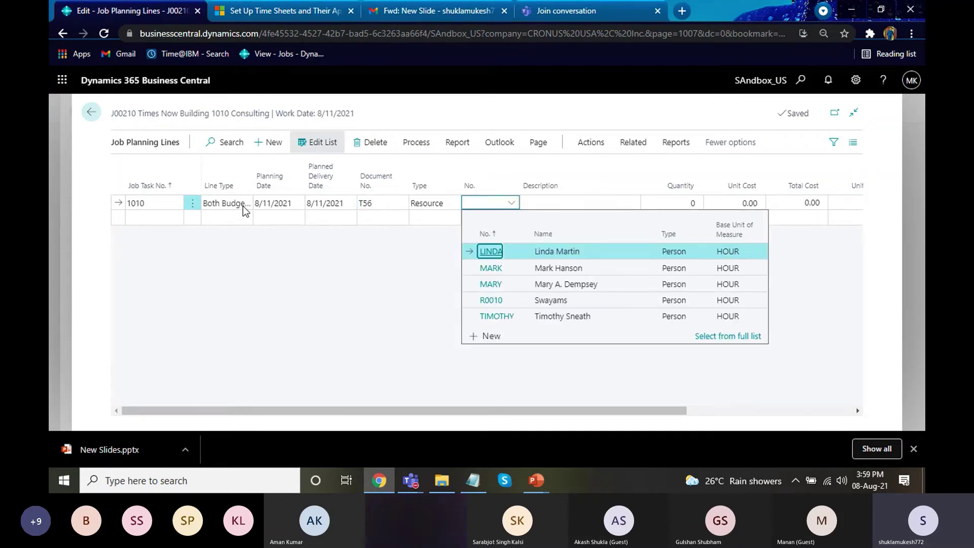
pyautogui.press('Down')
pyautogui.press('Down')
pyautogui.press('Down')
pyautogui.press('Tab')
# - Set the resource planning line's quantity to 5 and check its unit cost and unit price
pyautogui.write('10')
pyautogui.press('Tab')
pyautogui.hotkey('shift', 'Tab')
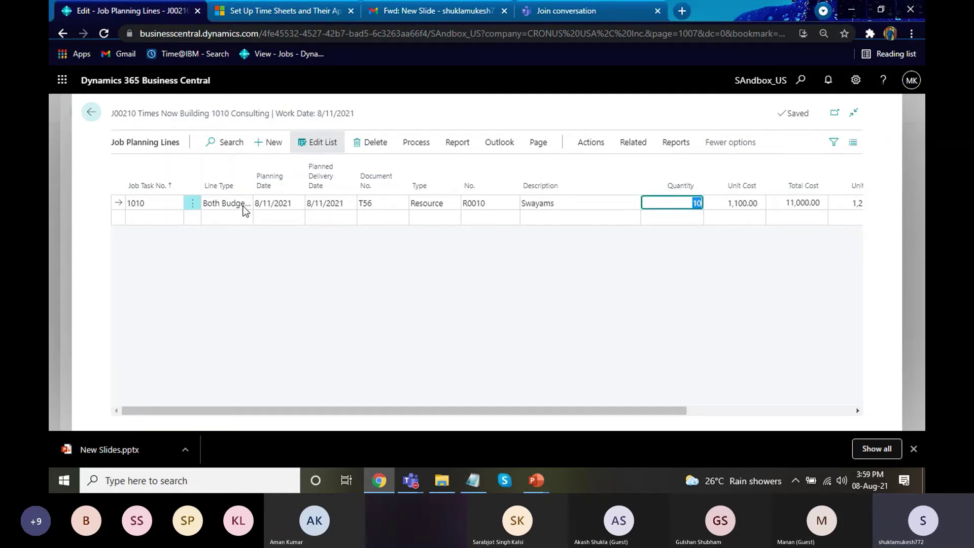
pyautogui.press('Tab')
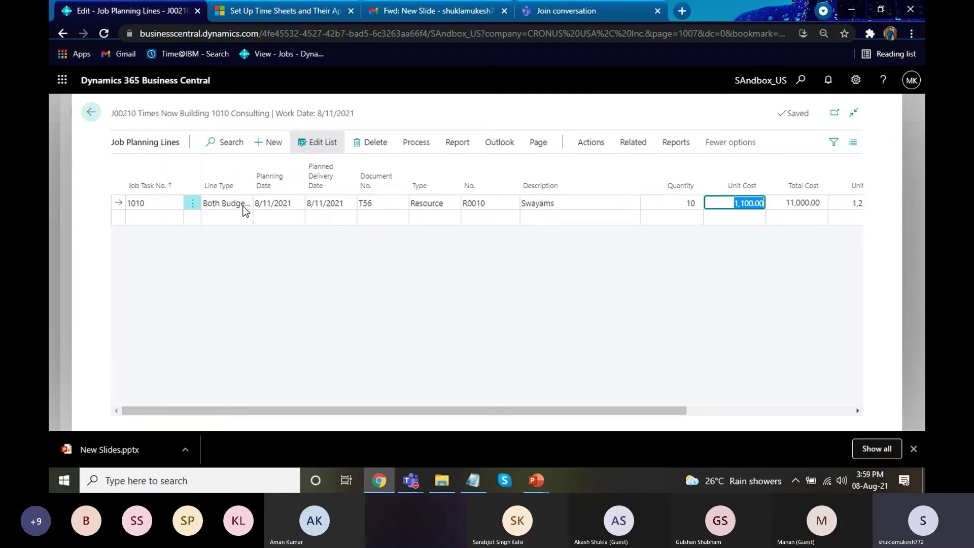
pyautogui.hotkey('shift', 'Tab')
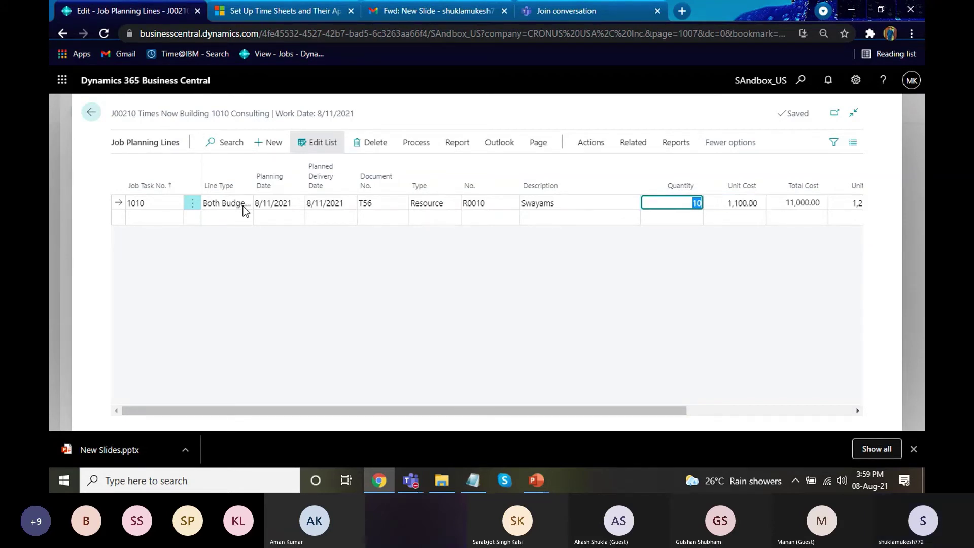
pyautogui.write('5')
pyautogui.press('Tab')
pyautogui.press('Tab')
pyautogui.press('Tab')
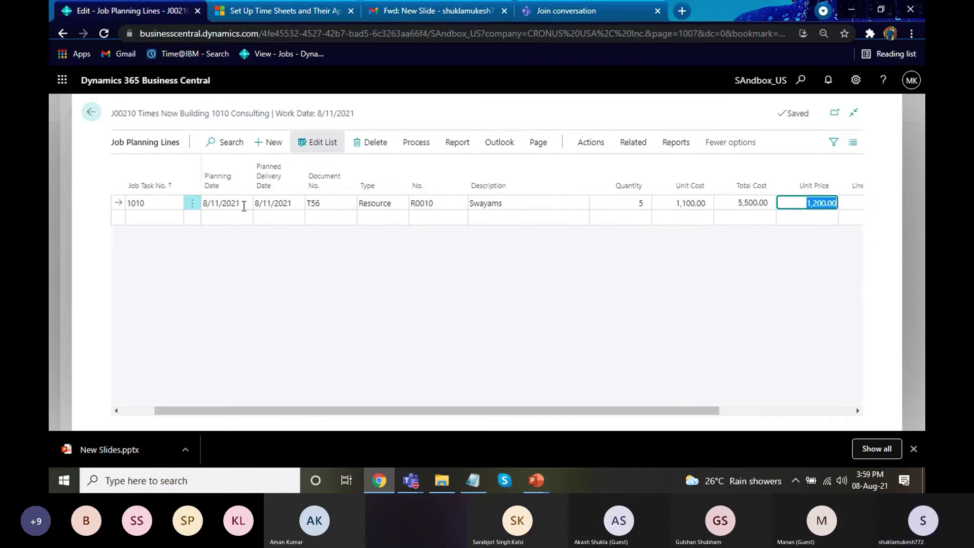
# - Transfer the planning line to the job journal with posting date 8/11/2021, template JOB and batch DEFAULT
pyautogui.click(417, 145)
pyautogui.click(414, 252)
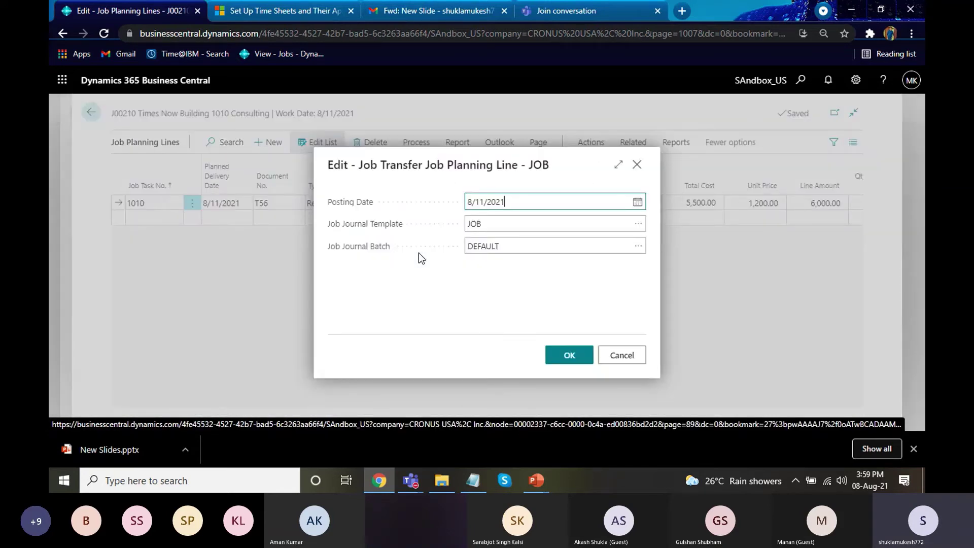
pyautogui.click(554, 355)
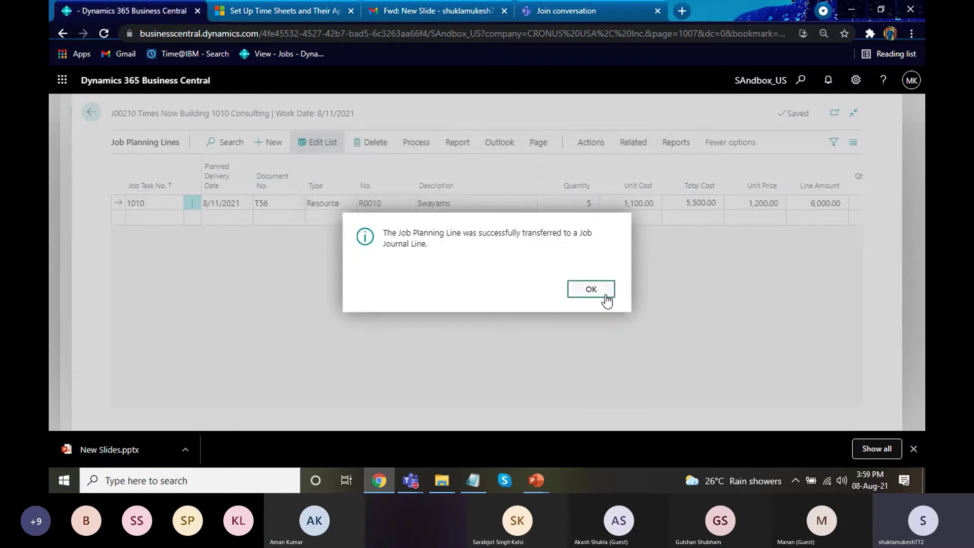
pyautogui.click(605, 299)
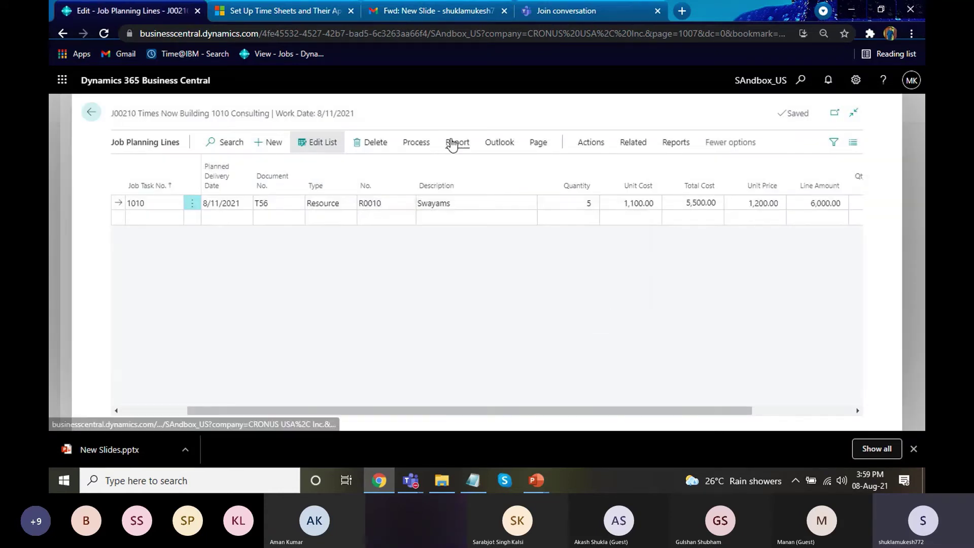
# - Open the job journal and review the transferred resource line's quantity, costs and unit price
pyautogui.click(416, 143)
pyautogui.click(351, 170)
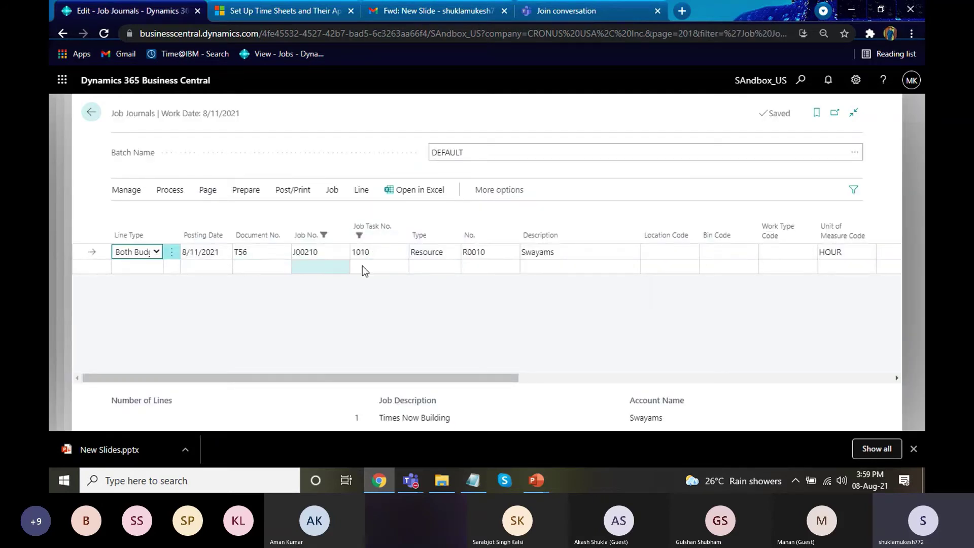
pyautogui.press('Tab')
pyautogui.press('Return')
pyautogui.press('Return')
pyautogui.press('Return')
pyautogui.press('Return')
pyautogui.press('Return')
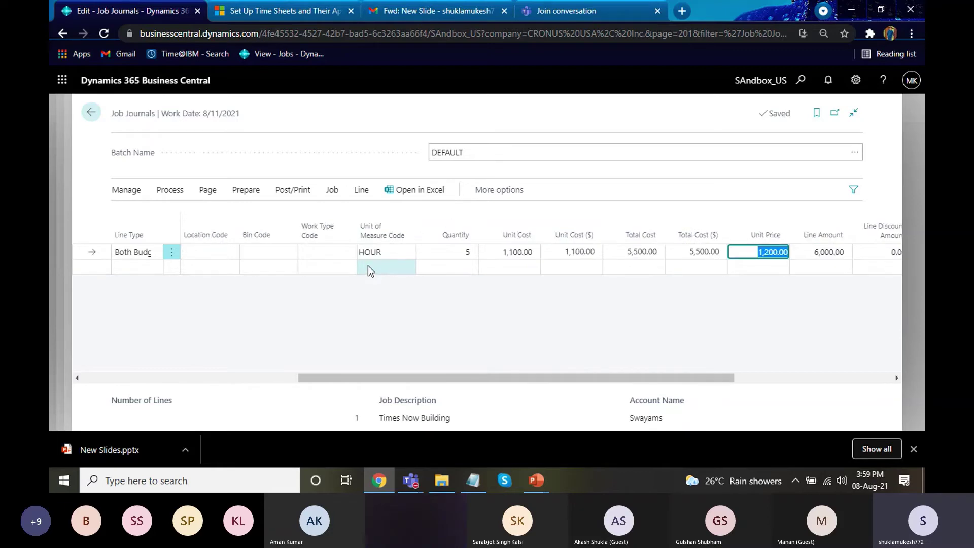
# - Post the job journal line and return to the J00210 job card
pyautogui.press('F9')
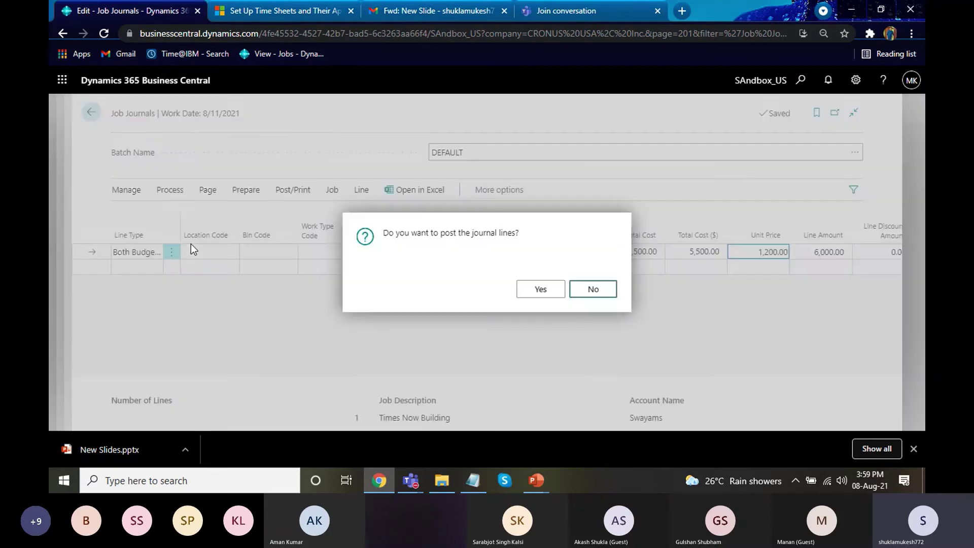
pyautogui.press('Return')
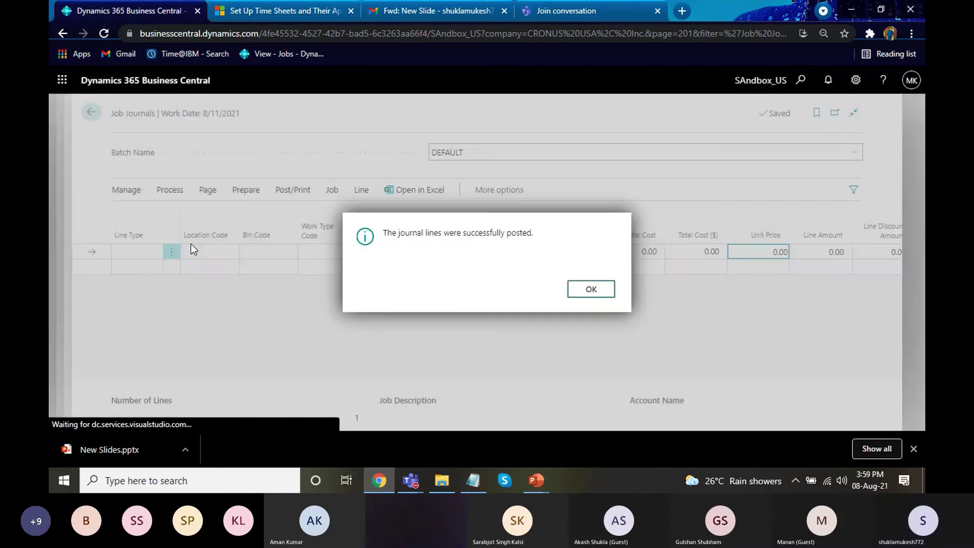
pyautogui.press('Return')
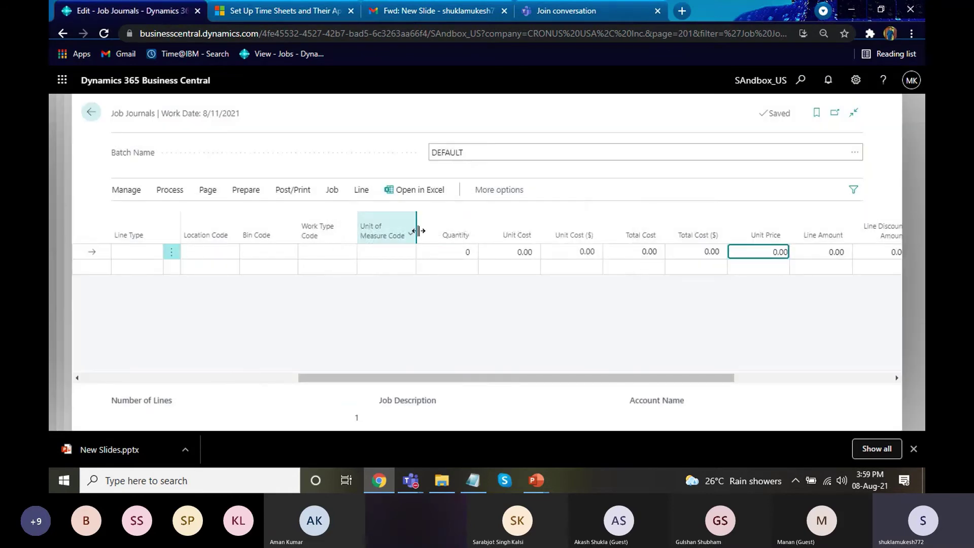
pyautogui.press('Escape')
pyautogui.press('Escape')
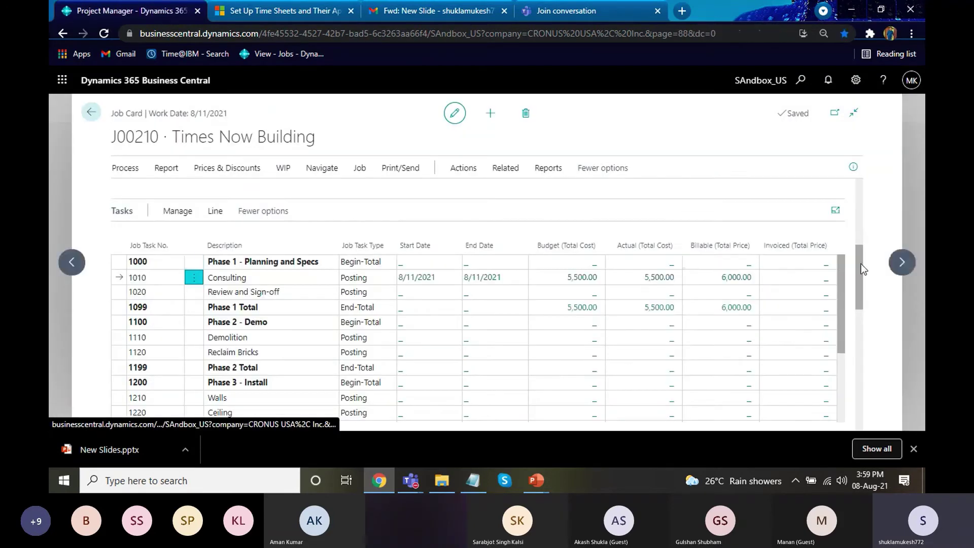
# - Review the task totals and calculate WIP for job J00210 with posting date 8/11/2021, declining the posting accounts preview
pyautogui.scroll(-2, 860, 274)
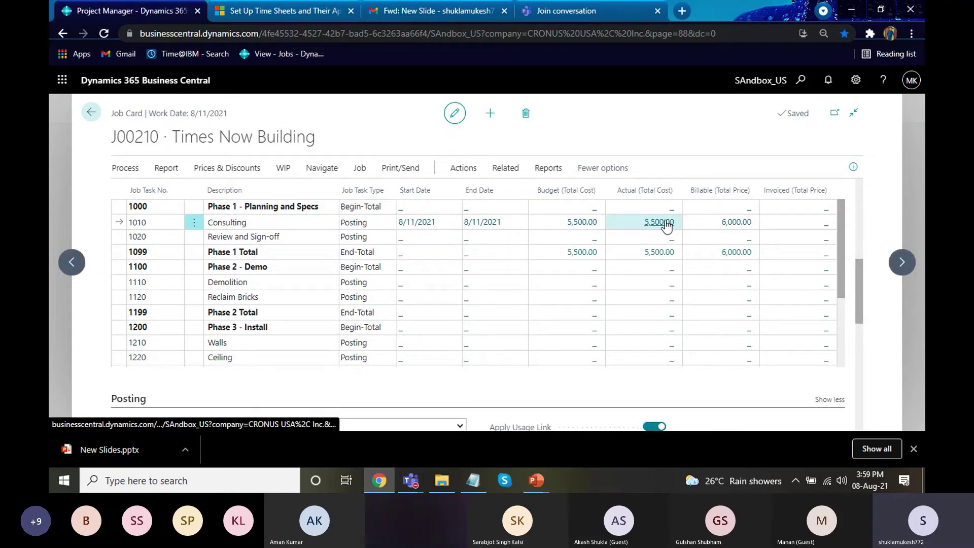
pyautogui.moveTo(860, 271); pyautogui.dragTo(863, 393)
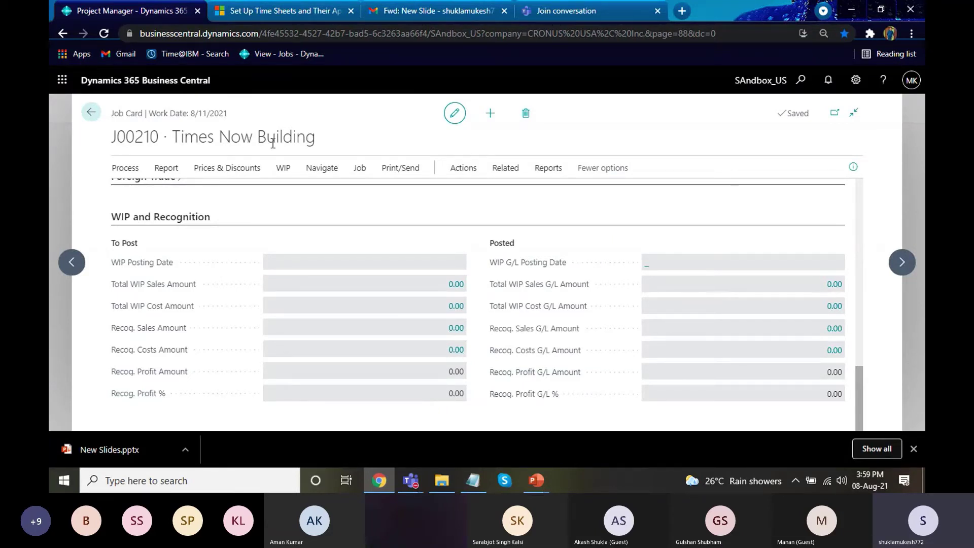
pyautogui.click(283, 169)
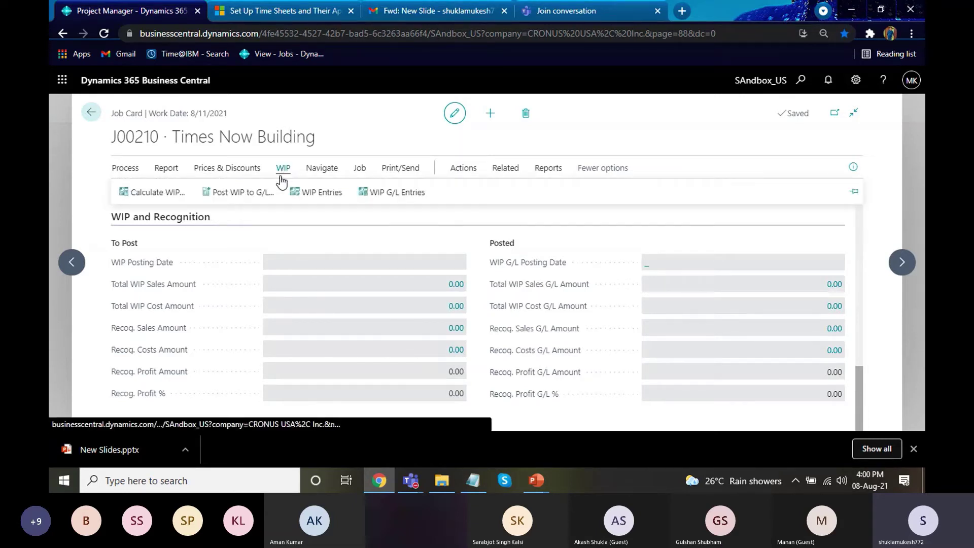
pyautogui.click(157, 192)
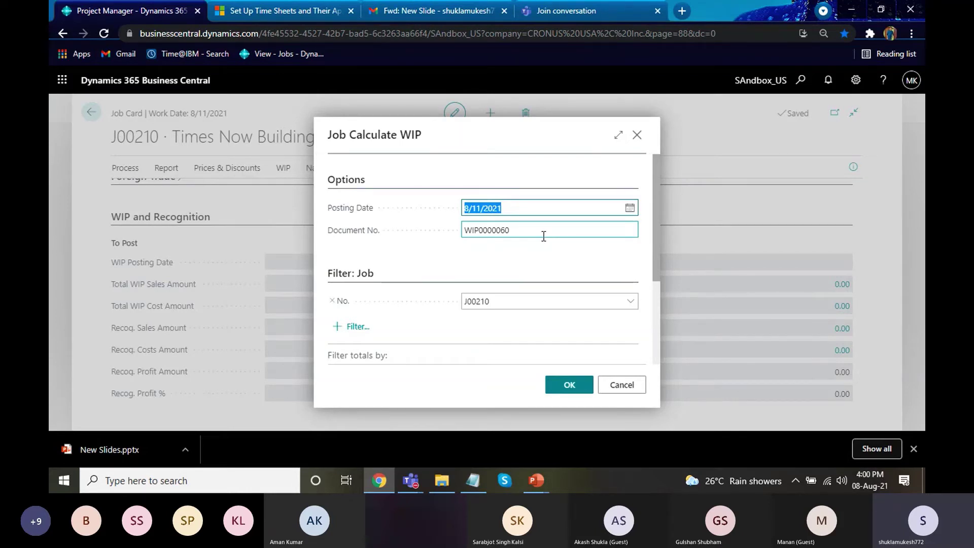
pyautogui.click(556, 395)
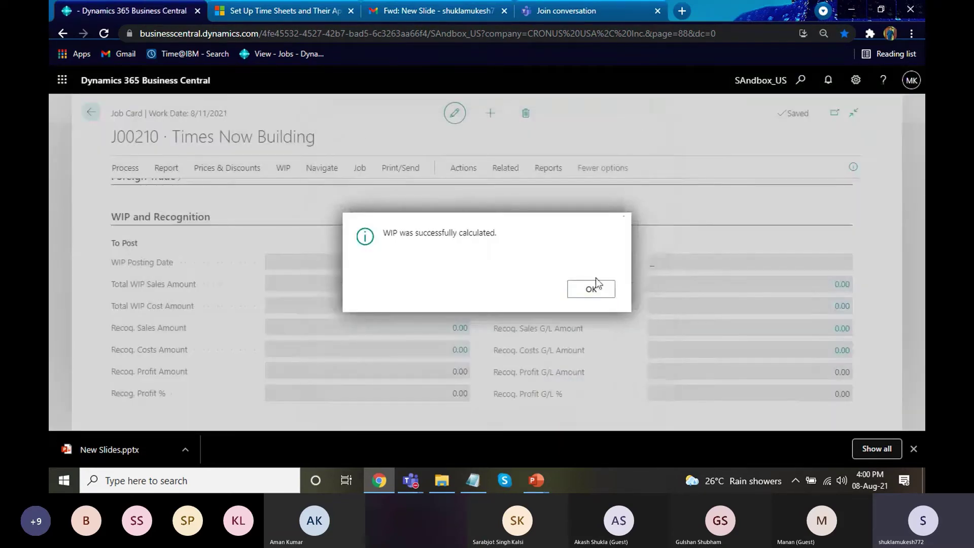
pyautogui.click(594, 284)
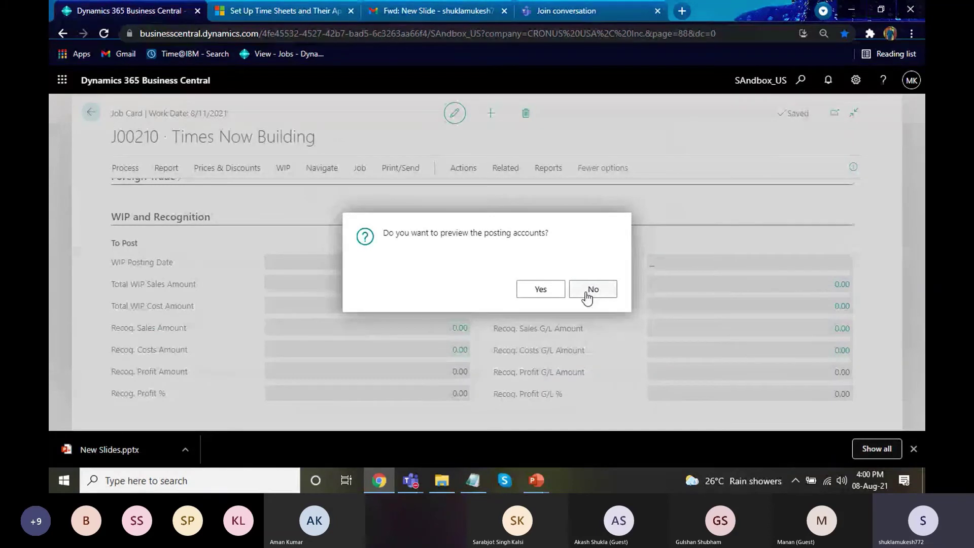
pyautogui.click(589, 296)
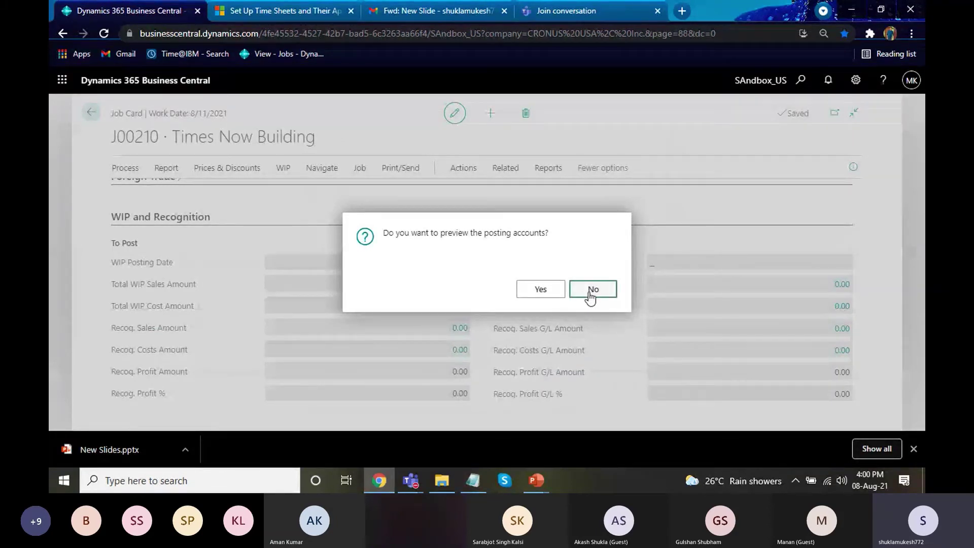
# - Decline the posting accounts preview and review J00210's WIP amounts and the planning line behind the Consulting task's budgeted cost
pyautogui.click(591, 290)
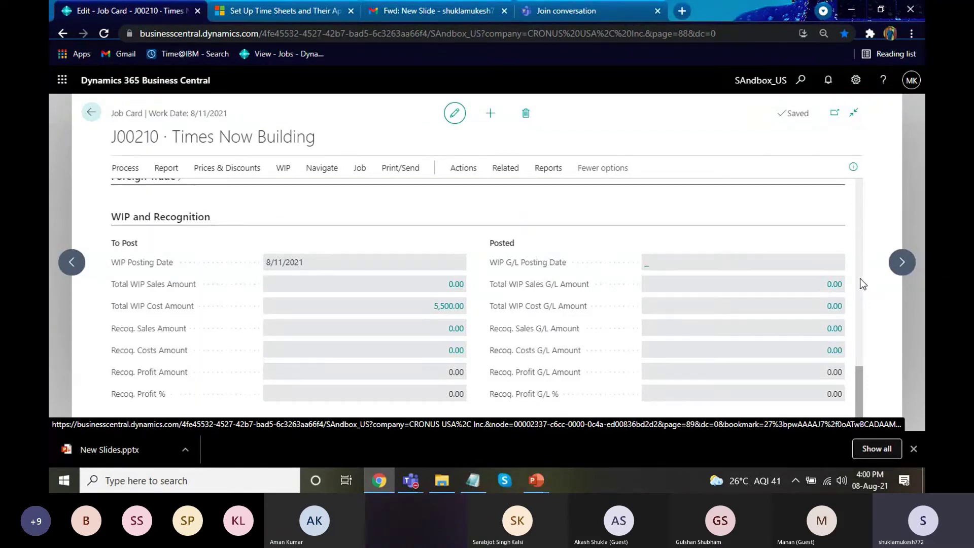
pyautogui.moveTo(861, 278); pyautogui.dragTo(860, 237)
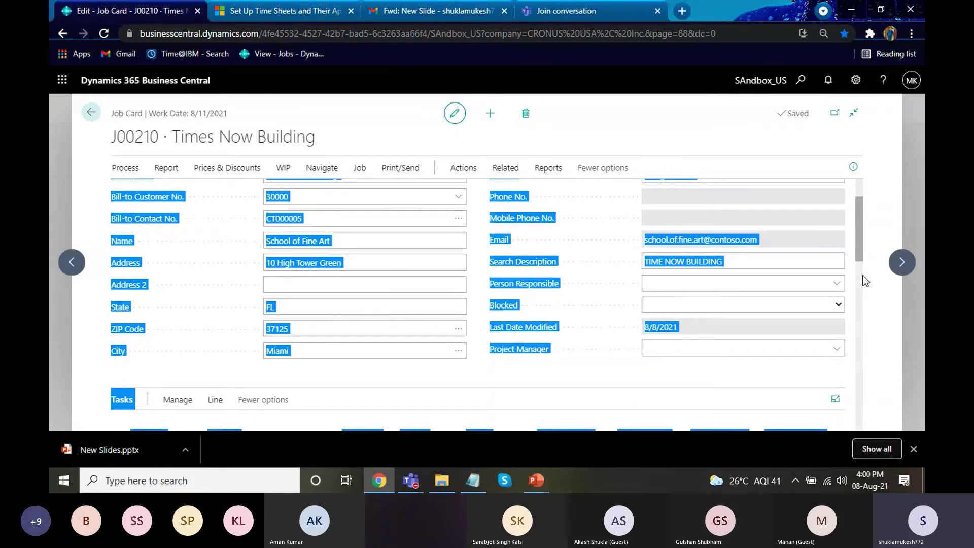
pyautogui.scroll(-3, 861, 284)
pyautogui.scroll(-2, 861, 284)
pyautogui.click(582, 246)
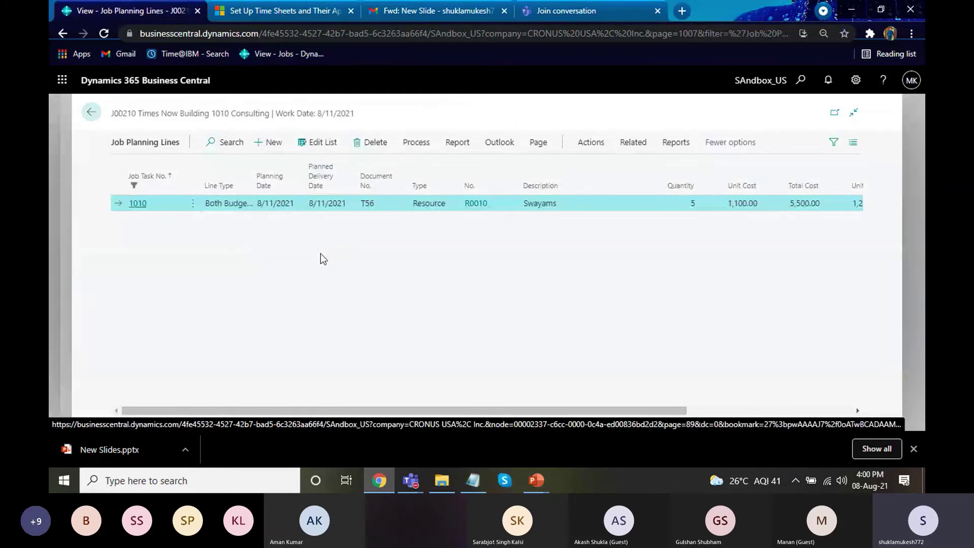
pyautogui.press('Escape')
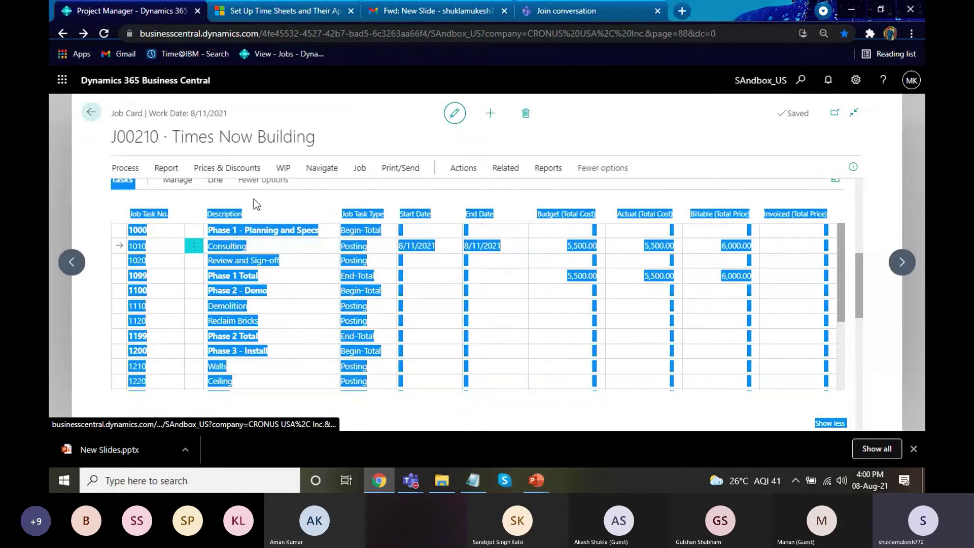
# - Reopen the J00210 job card for editing and open the planning lines of task 1010 Consulting
pyautogui.press('Escape')
pyautogui.click(214, 330)
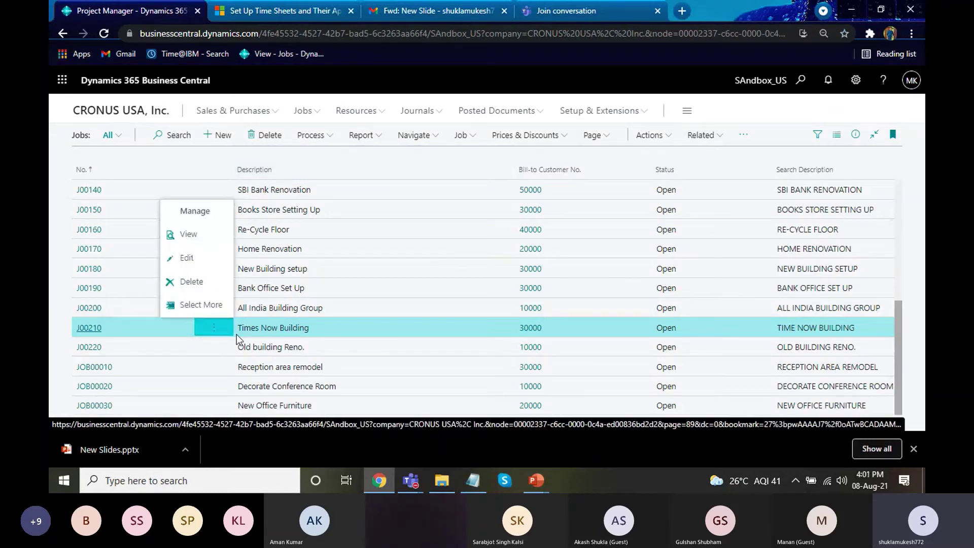
pyautogui.click(188, 258)
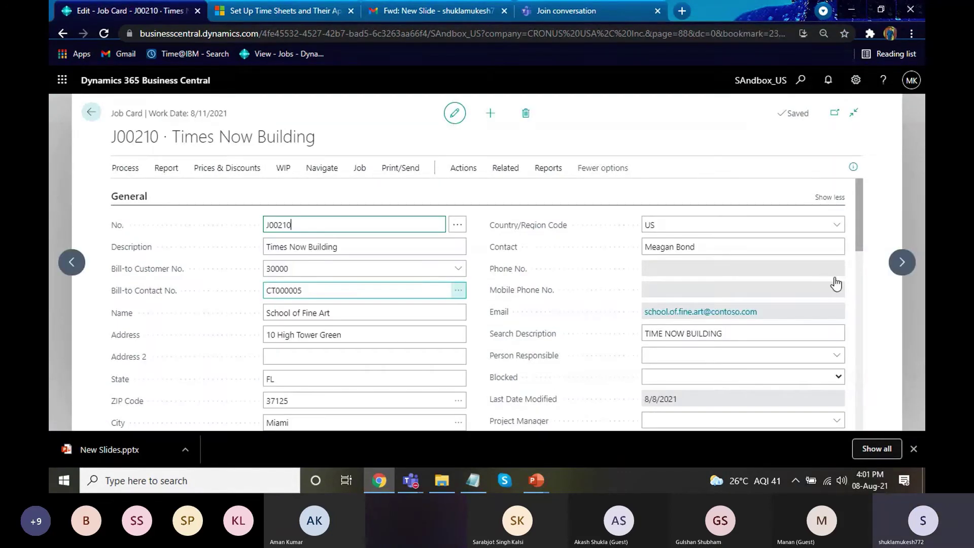
pyautogui.scroll(-2, 862, 280)
pyautogui.scroll(-3, 865, 282)
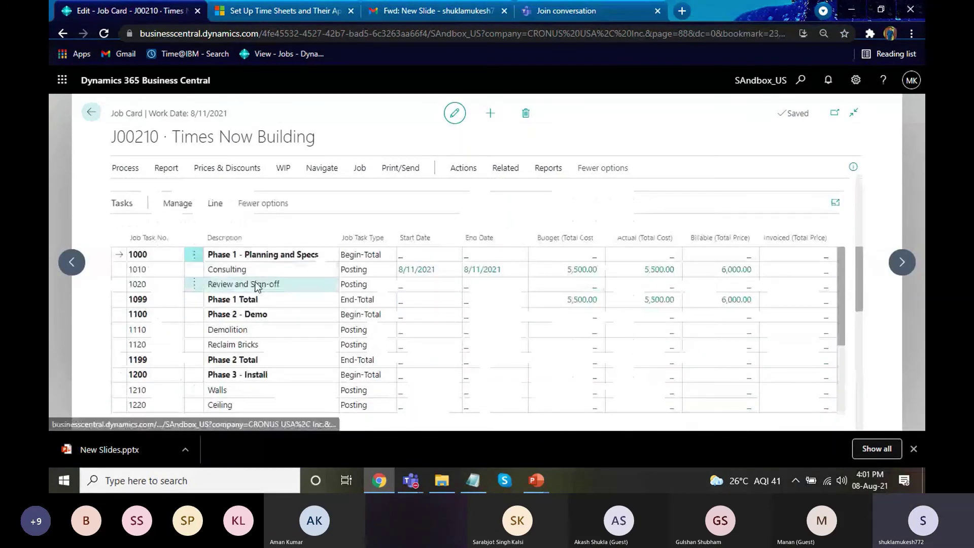
pyautogui.click(194, 270)
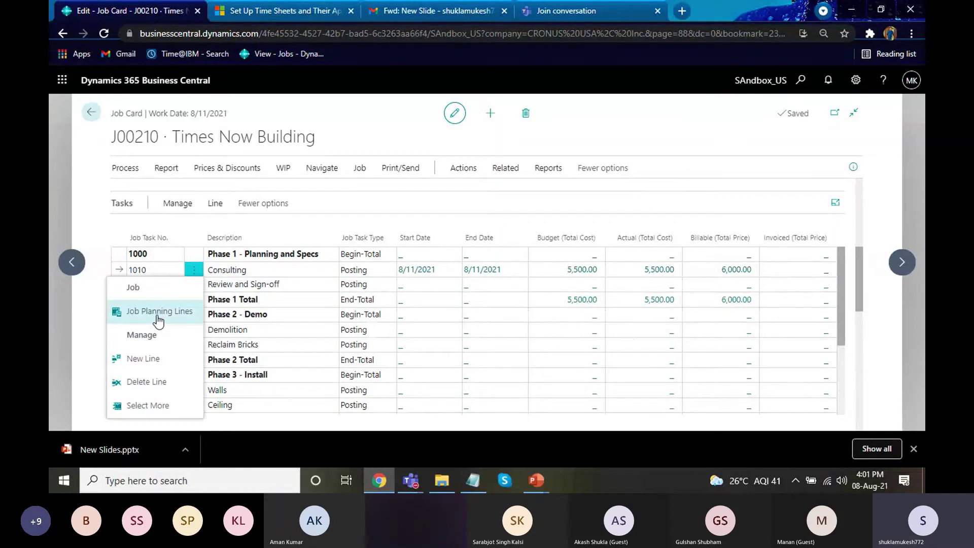
pyautogui.click(158, 312)
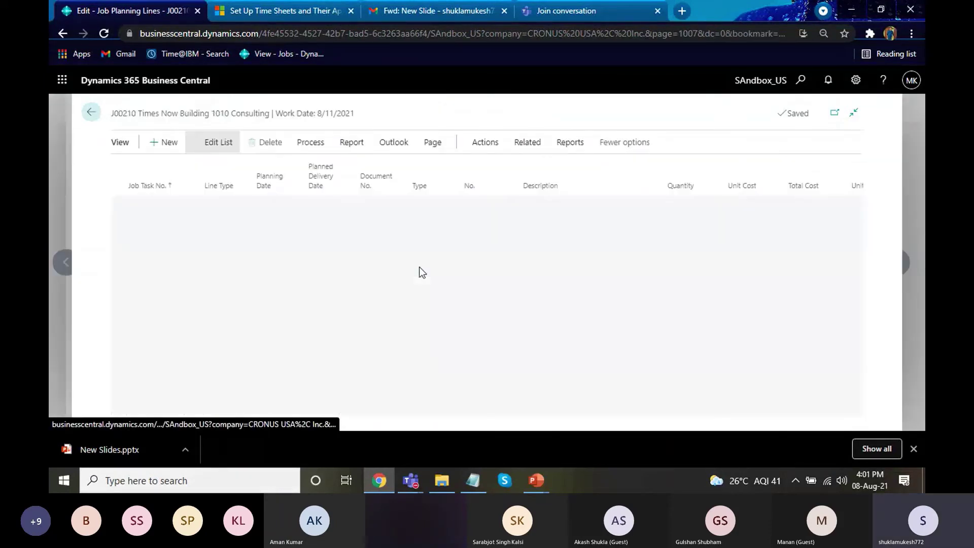
# - Examine the resource planning line's costs, unit price, line amount, quantity to transfer to journal and invoiced amount
pyautogui.click(671, 206)
pyautogui.press('Tab')
pyautogui.press('Tab')
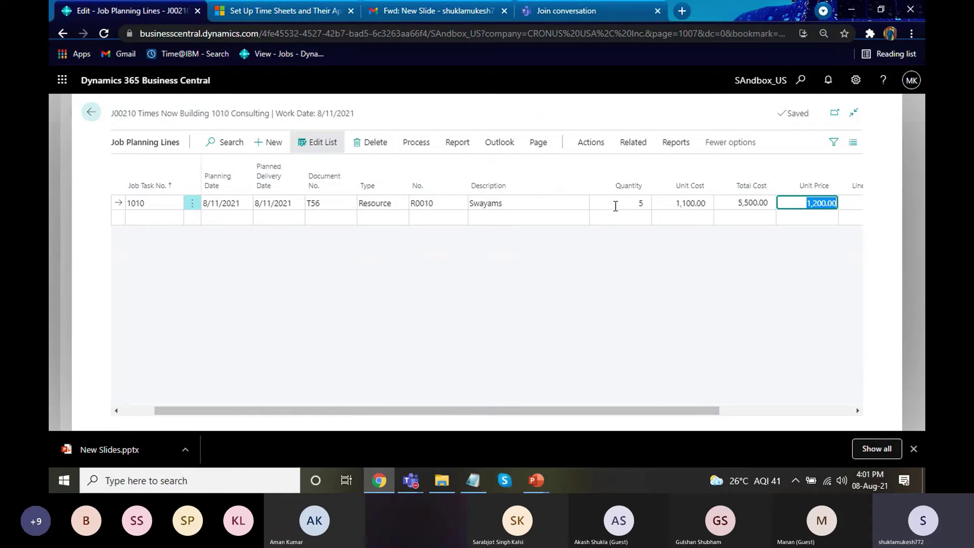
pyautogui.click(426, 148)
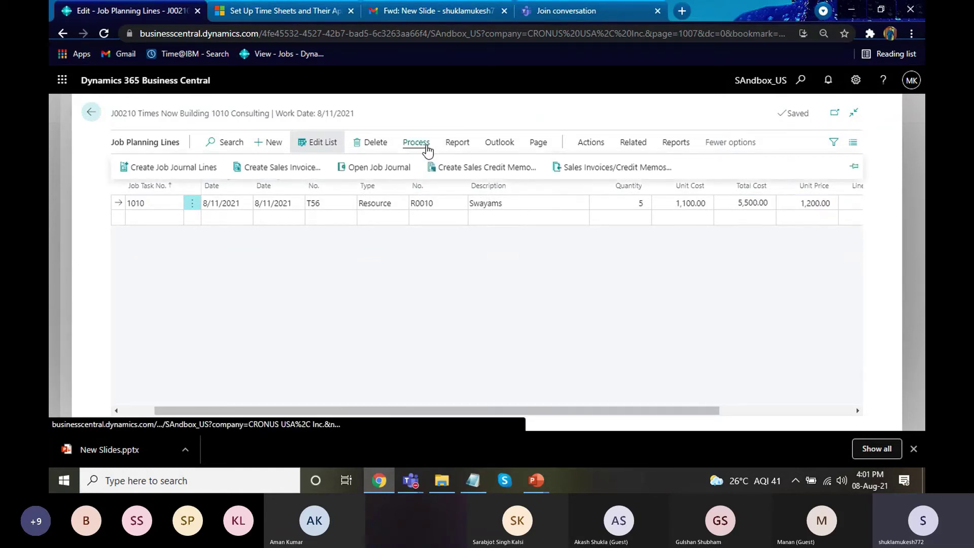
pyautogui.click(555, 203)
pyautogui.press('Tab')
pyautogui.press('Tab')
pyautogui.press('Tab')
pyautogui.press('Tab')
pyautogui.press('Tab')
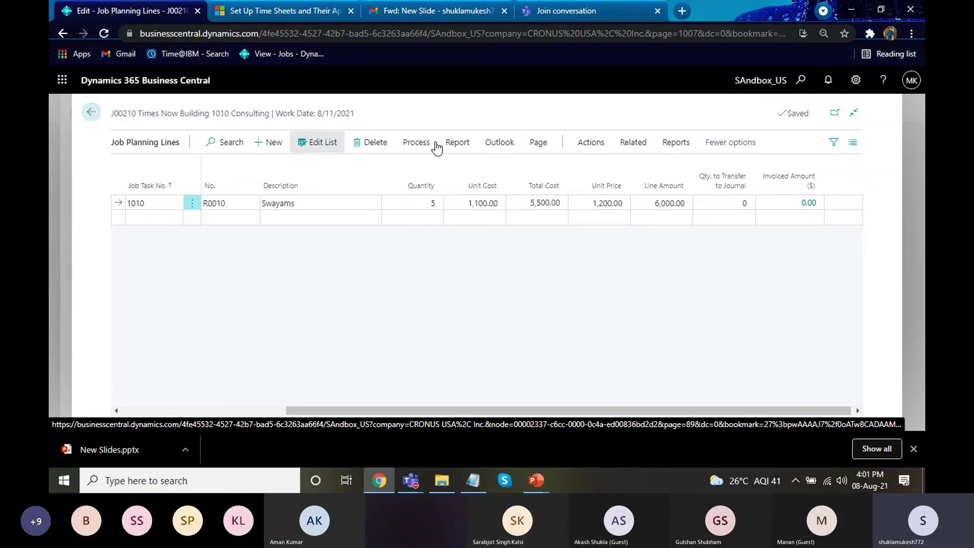
# - Transfer the resource planning line to a new sales invoice with posting date 8/11/2021
pyautogui.click(421, 153)
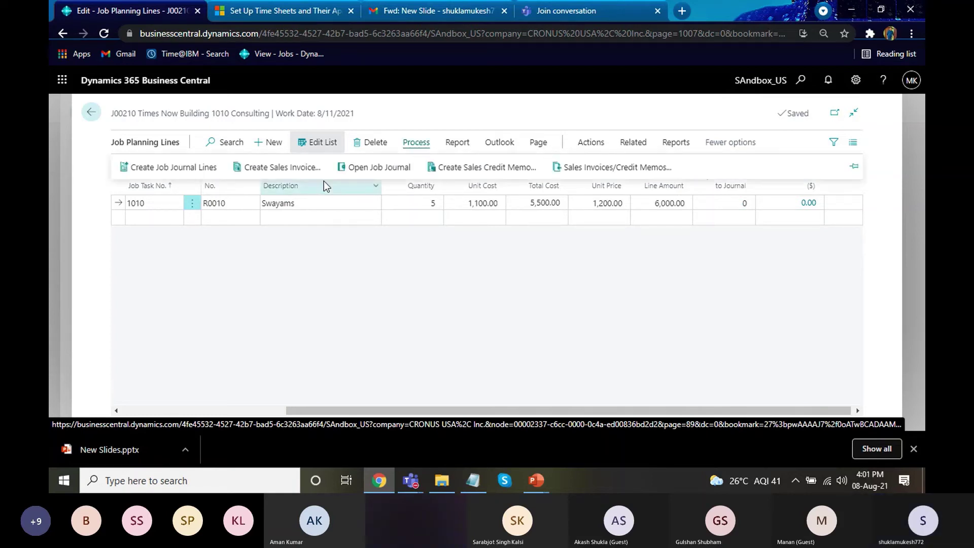
pyautogui.click(241, 170)
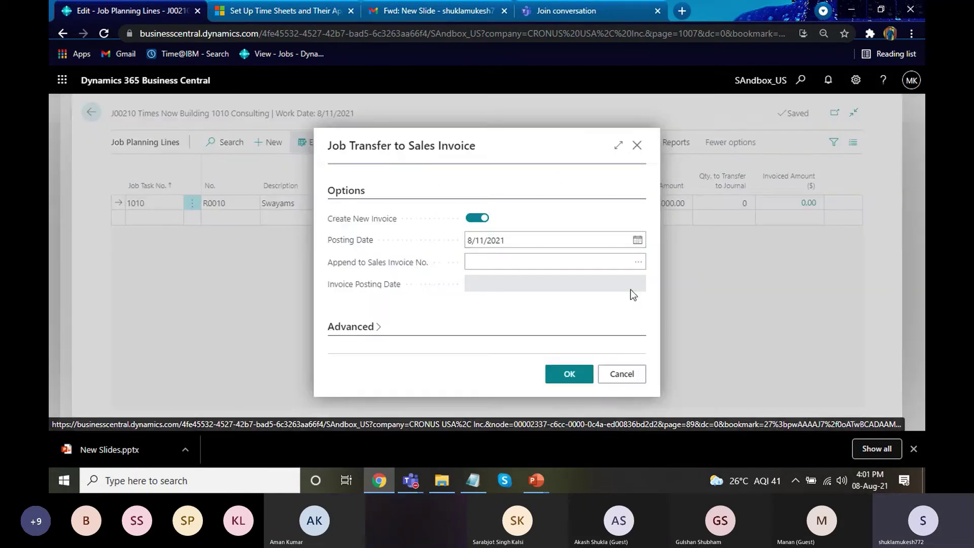
pyautogui.click(568, 374)
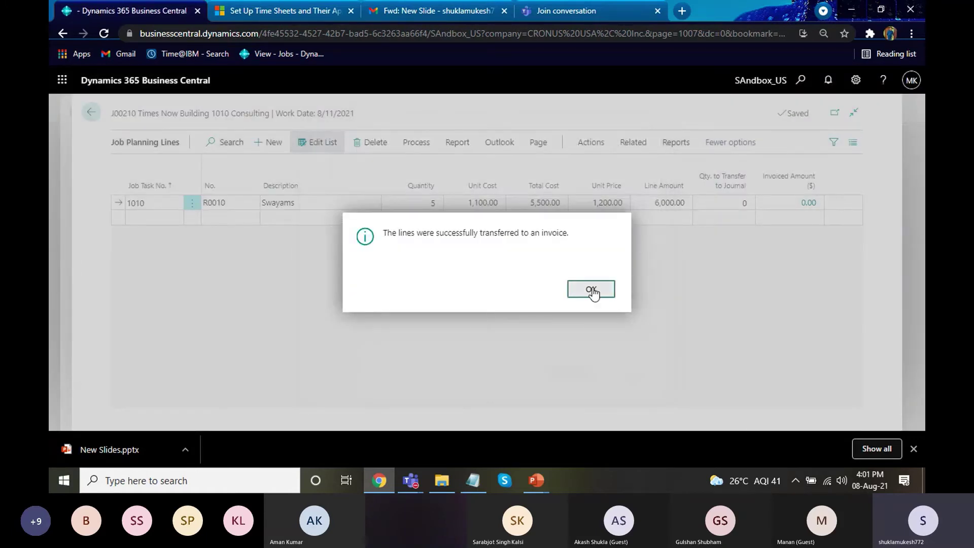
pyautogui.click(591, 290)
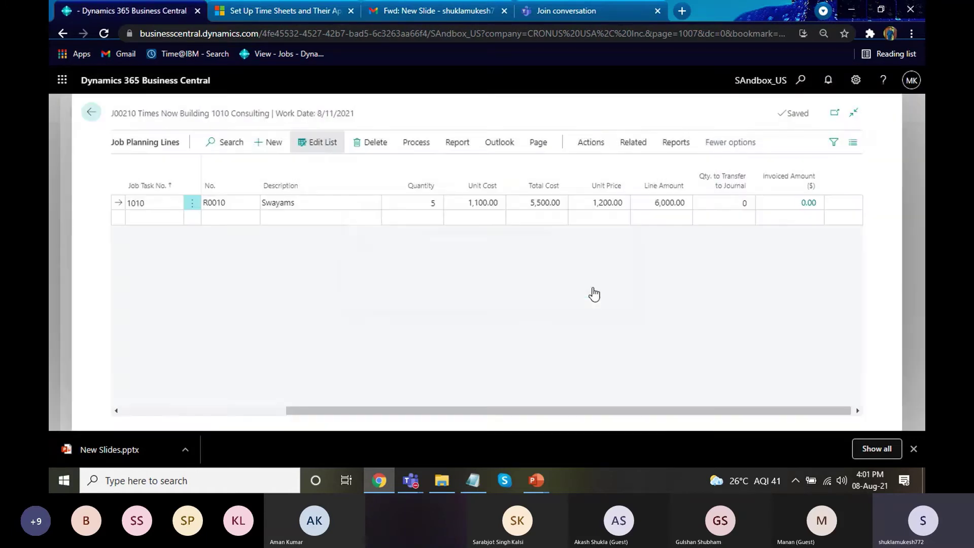
# - Open the sales invoice created from the planning line and review its resource line
pyautogui.click(421, 145)
pyautogui.click(588, 169)
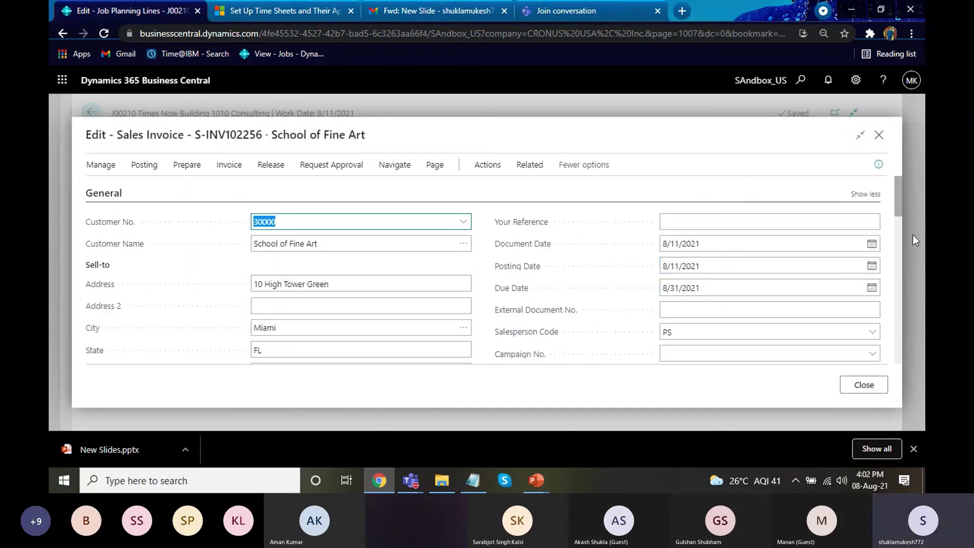
pyautogui.moveTo(899, 205); pyautogui.dragTo(902, 277)
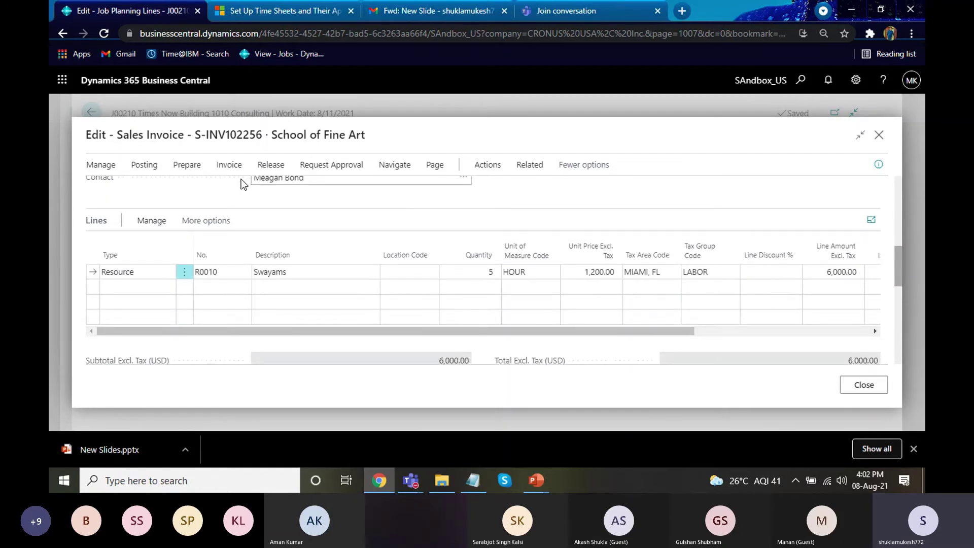
# - Preview the invoice posting and examine the G/L entries, including the name and amount of account 20600, before returning to the invoice
pyautogui.click(144, 164)
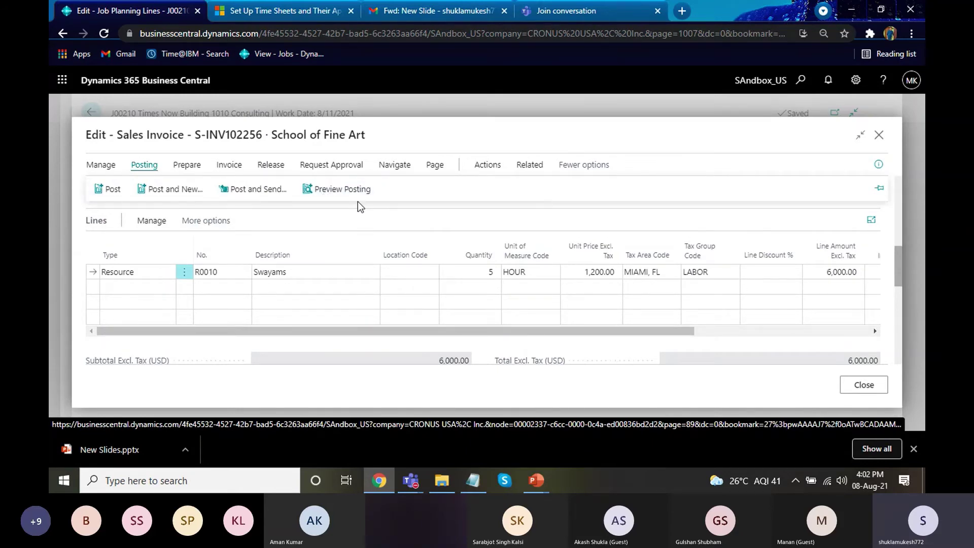
pyautogui.click(338, 199)
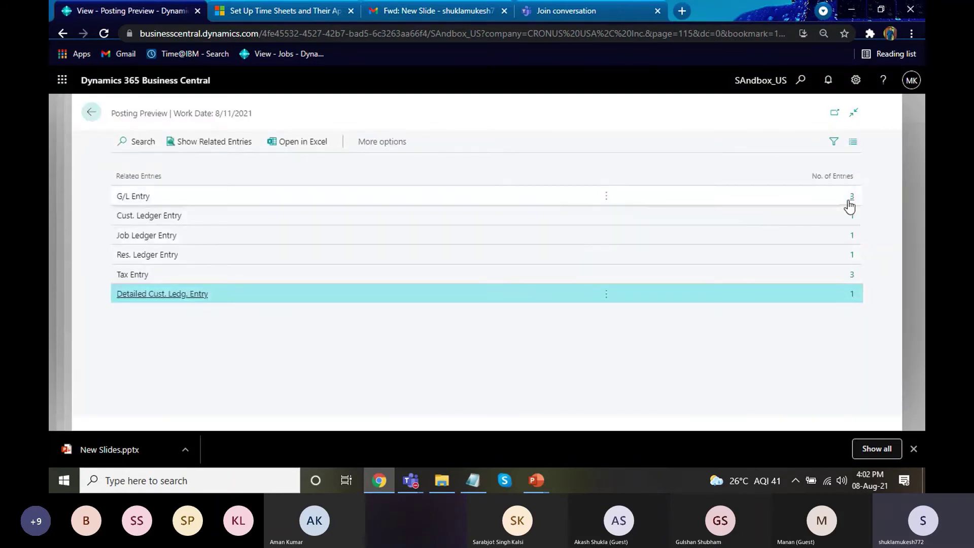
pyautogui.click(851, 198)
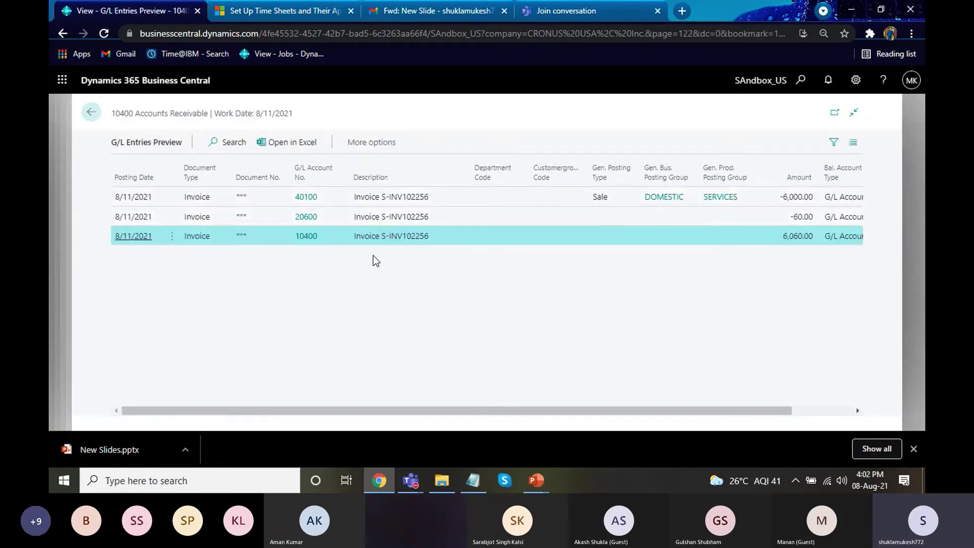
pyautogui.click(304, 217)
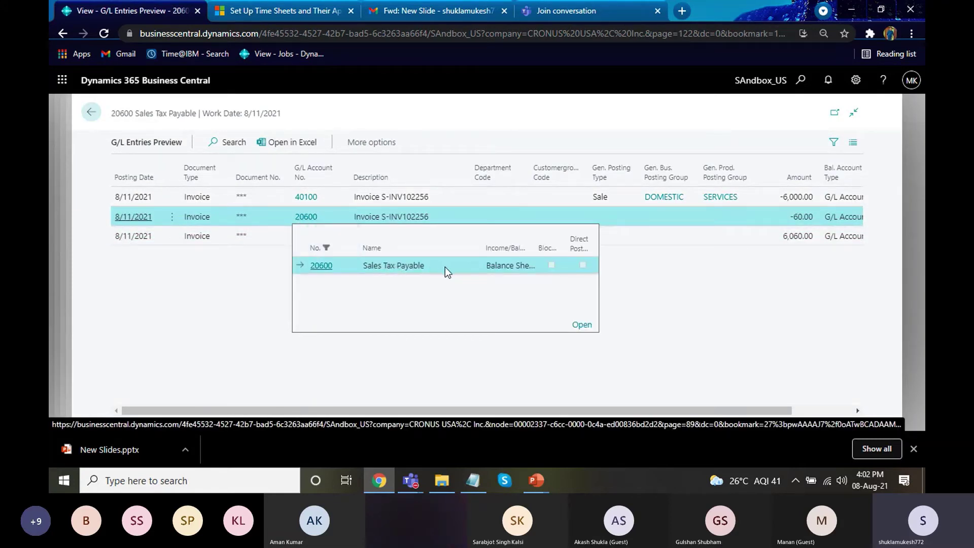
pyautogui.click(670, 217)
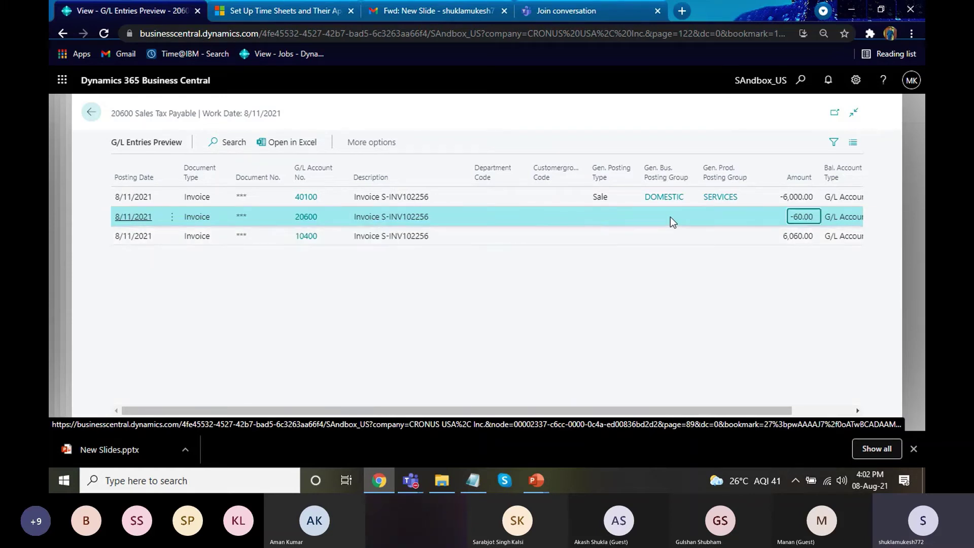
pyautogui.click(670, 217)
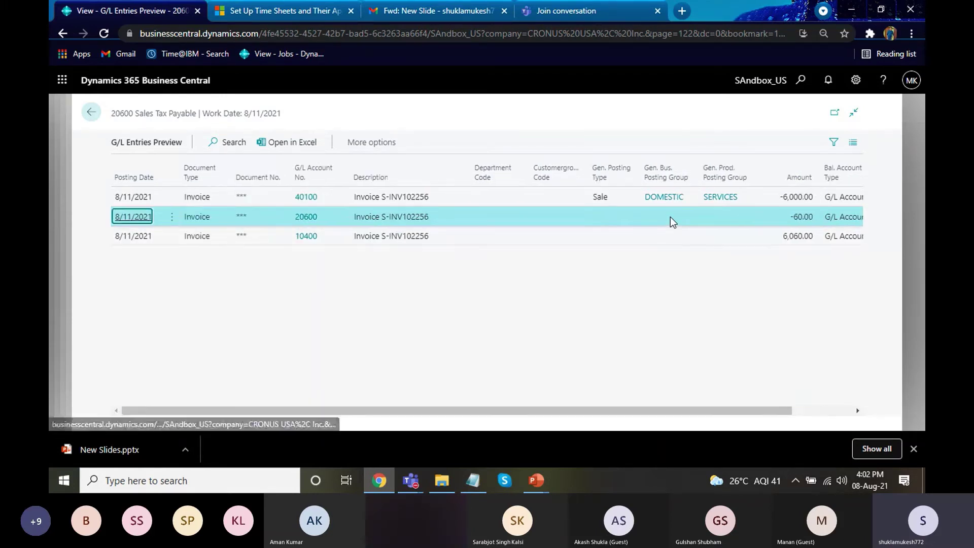
pyautogui.press('Up')
pyautogui.press('Down')
pyautogui.press('Right')
pyautogui.press('Right')
pyautogui.press('Right')
pyautogui.press('Right')
pyautogui.press('Right')
pyautogui.press('Right')
pyautogui.press('Right')
pyautogui.press('Right')
pyautogui.press('Right')
pyautogui.press('Right')
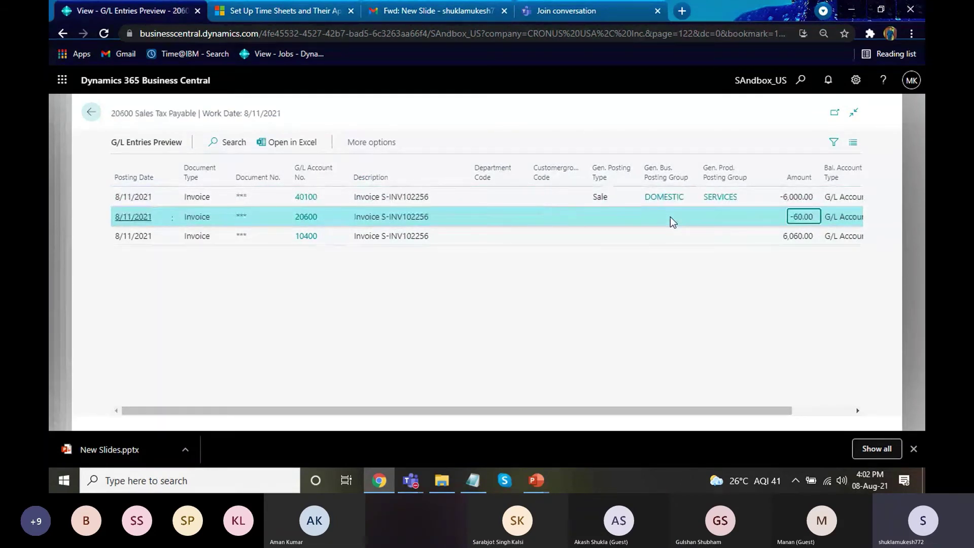
pyautogui.press('Escape')
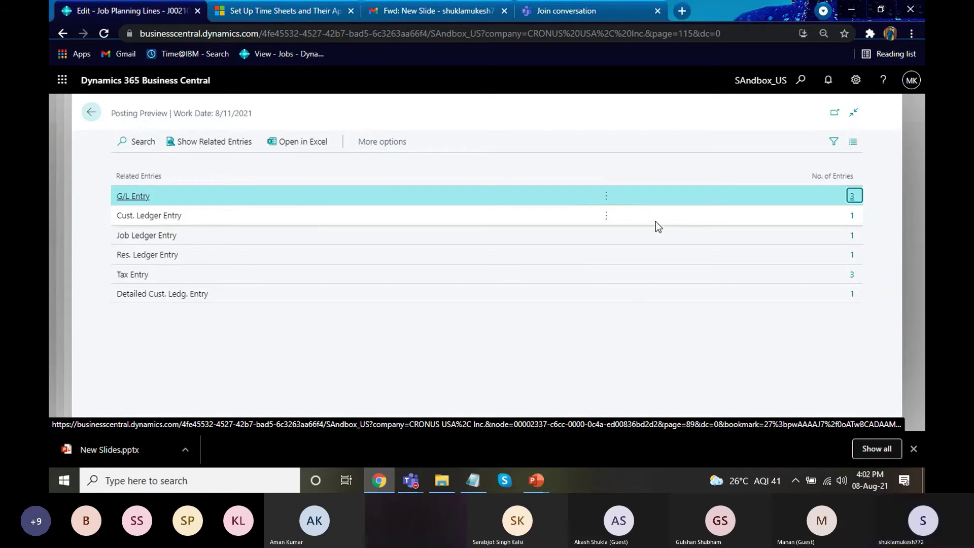
pyautogui.press('Escape')
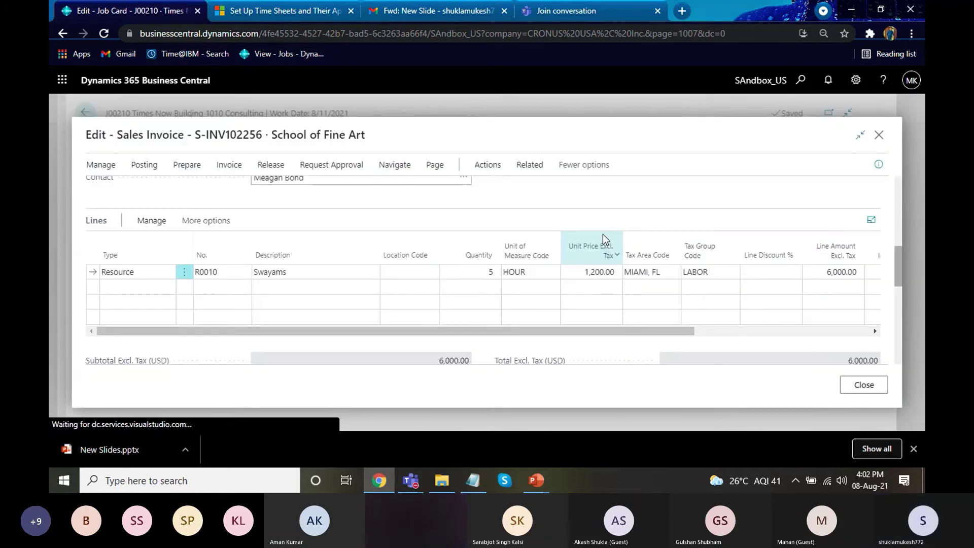
# - Post the sales invoice without opening the posted document
pyautogui.press('F9')
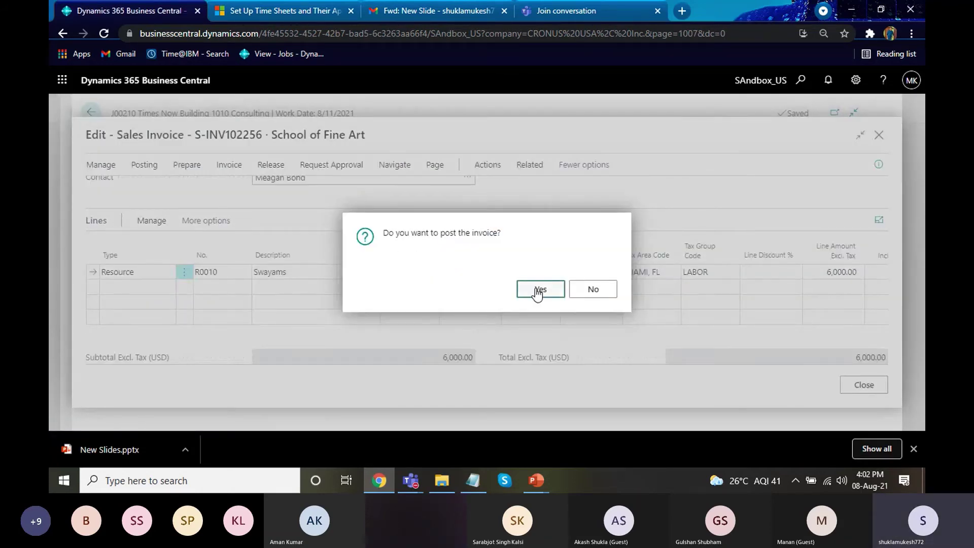
pyautogui.click(537, 293)
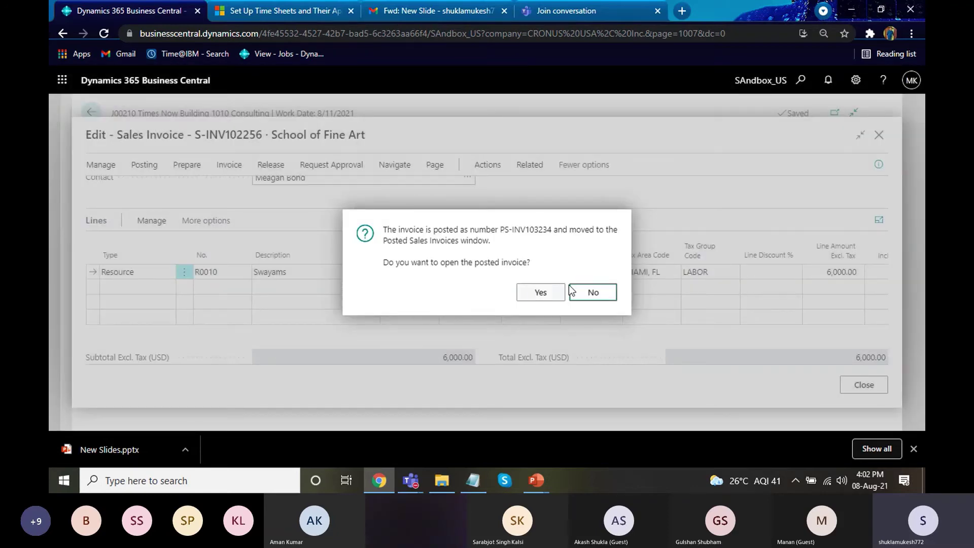
pyautogui.click(600, 298)
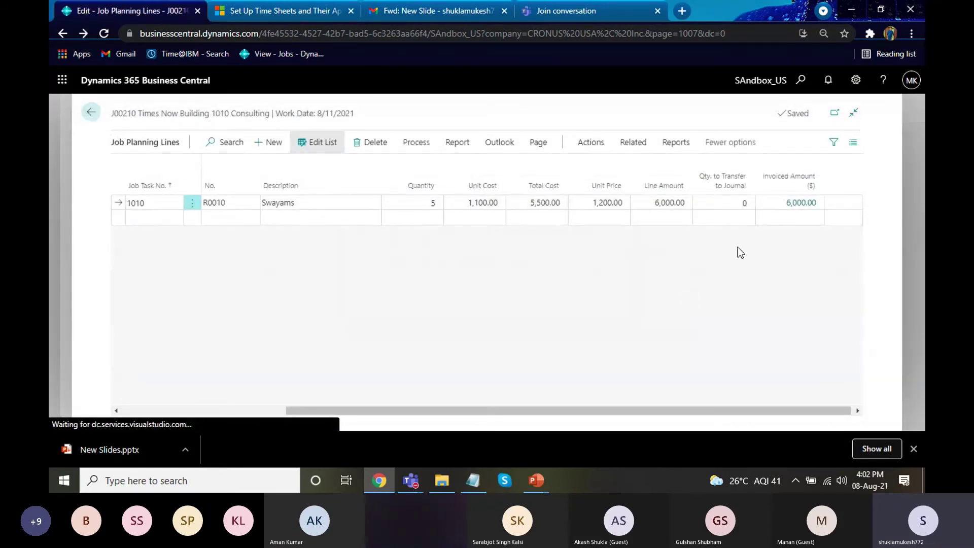
# - Return to the J00210 job card and review its completed and invoiced percentages and its WIP and recognition amounts
pyautogui.press('Escape')
pyautogui.moveTo(859, 272); pyautogui.dragTo(860, 331)
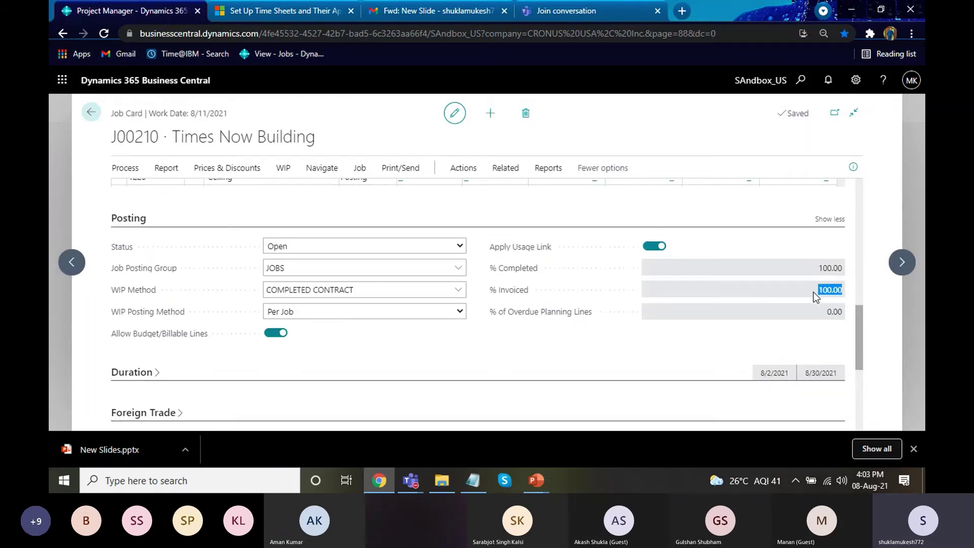
pyautogui.click(823, 267)
pyautogui.moveTo(857, 343); pyautogui.dragTo(859, 409)
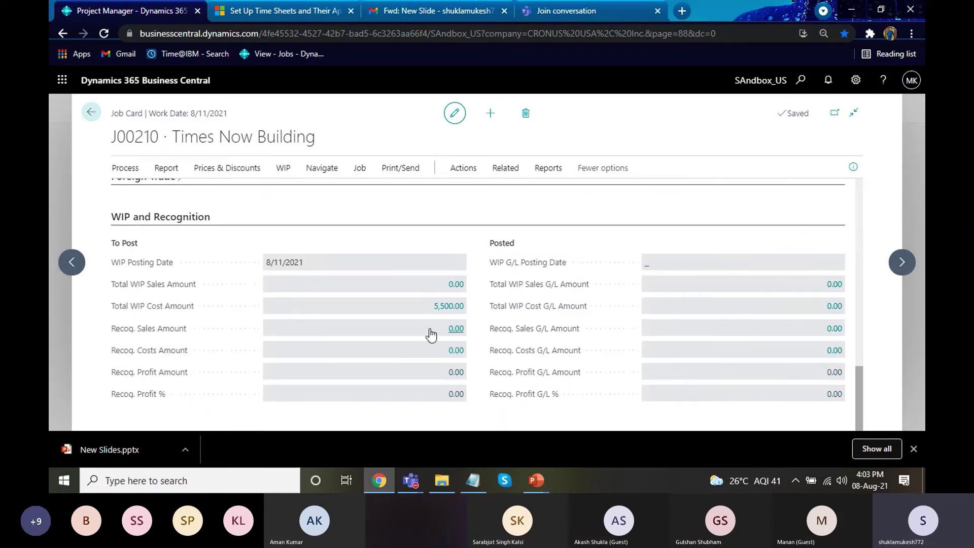
# - Post the WIP of job J00210 to the general ledger with reversal posting date 8/11/2021
pyautogui.click(283, 173)
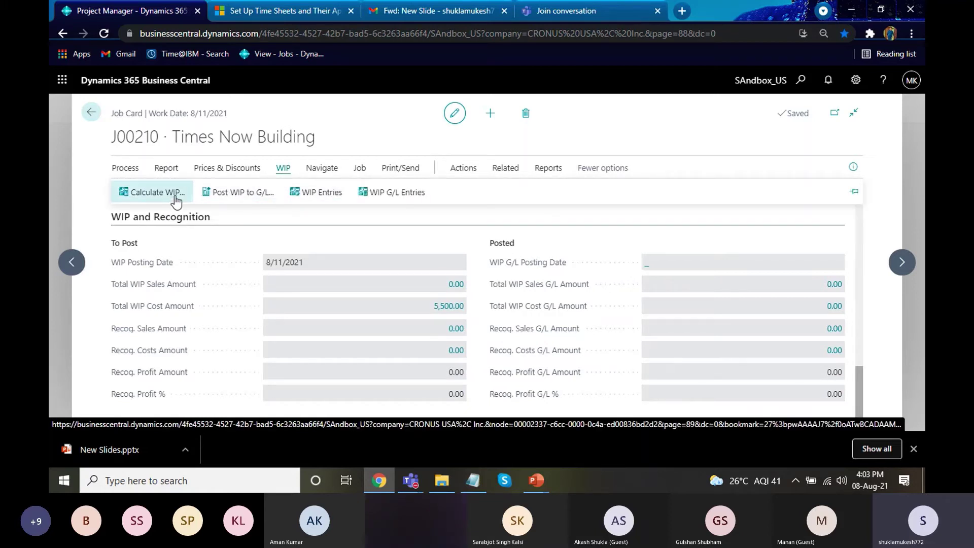
pyautogui.click(230, 193)
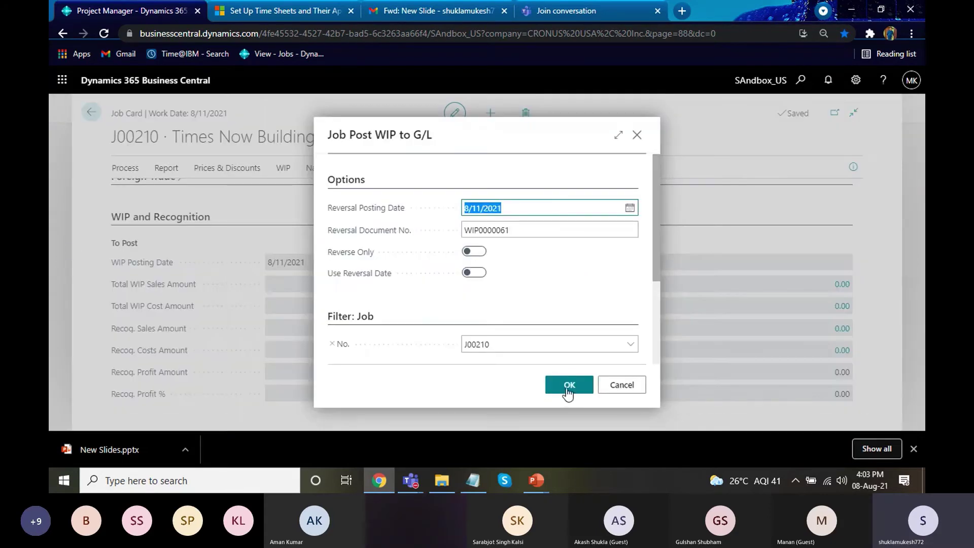
pyautogui.click(567, 387)
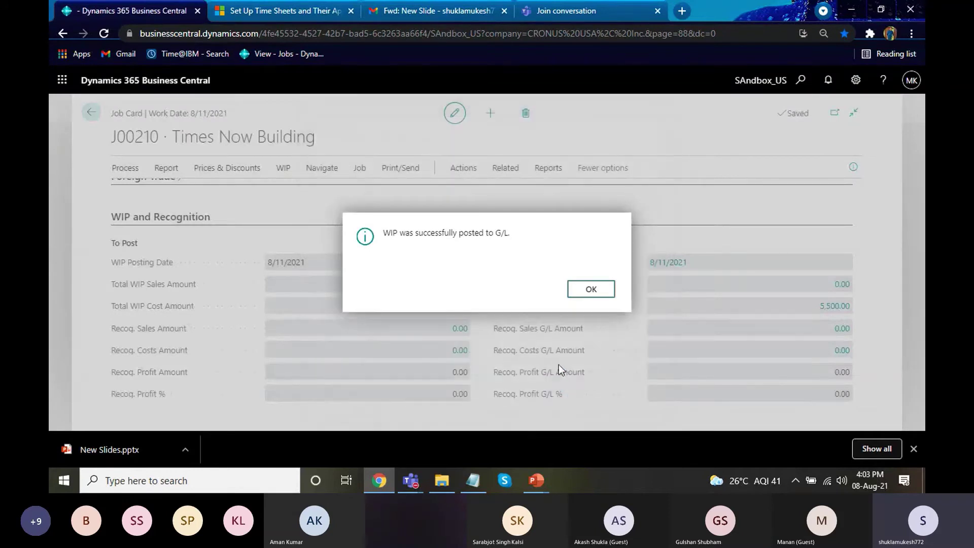
# - Review the posted WIP amounts and the task line totals of job J00210, and return to the jobs list
pyautogui.click(579, 292)
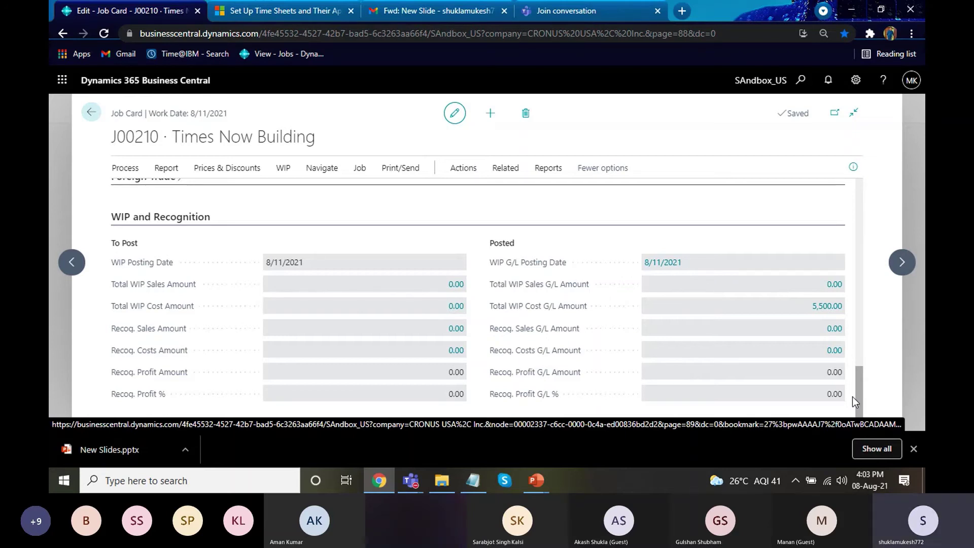
pyautogui.scroll(5, 863, 334)
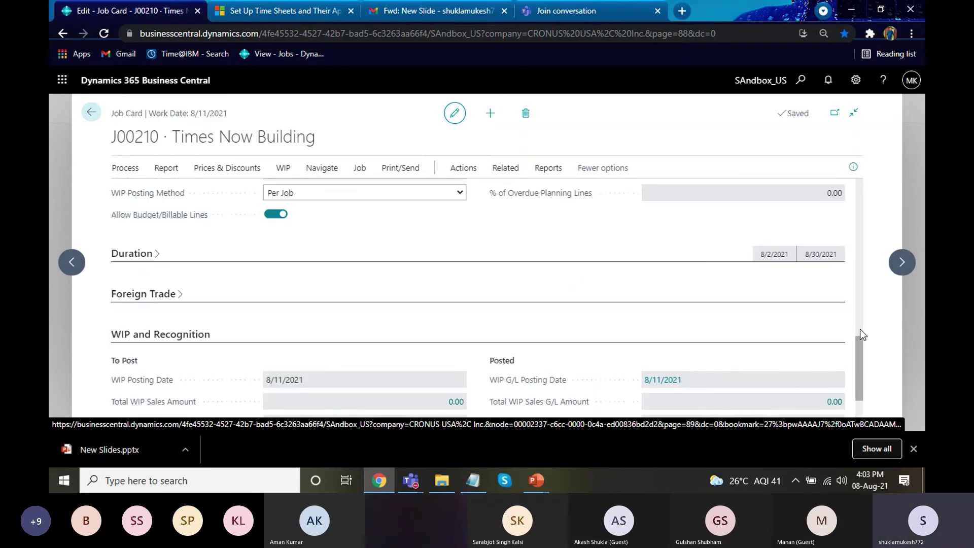
pyautogui.scroll(4, 860, 256)
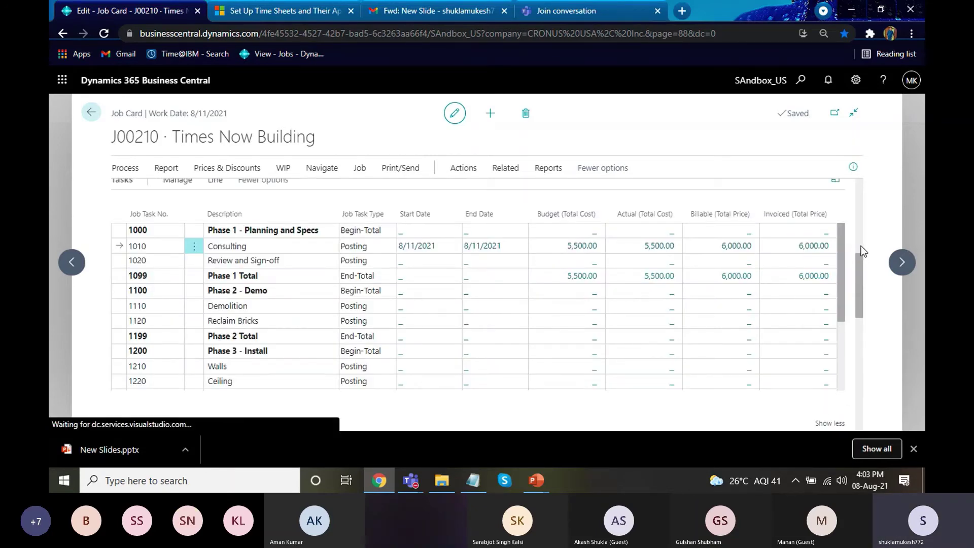
pyautogui.press('Escape')
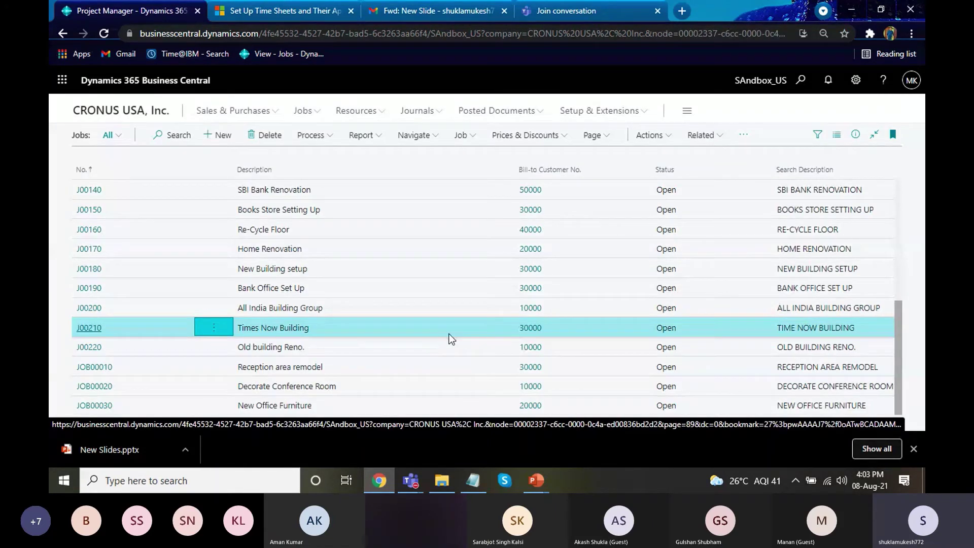
# - Switch to the PowerPoint agenda slide to check the topics, and return to the jobs list in Business Central
pyautogui.hotkey('alt', 'Tab')
pyautogui.hotkey('alt', 'Tab')
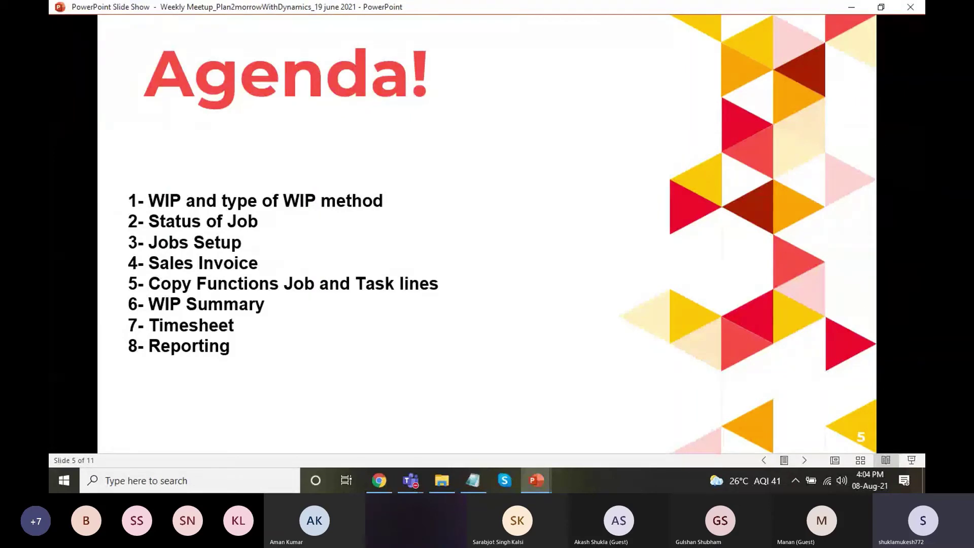
pyautogui.hotkey('alt', 'Tab')
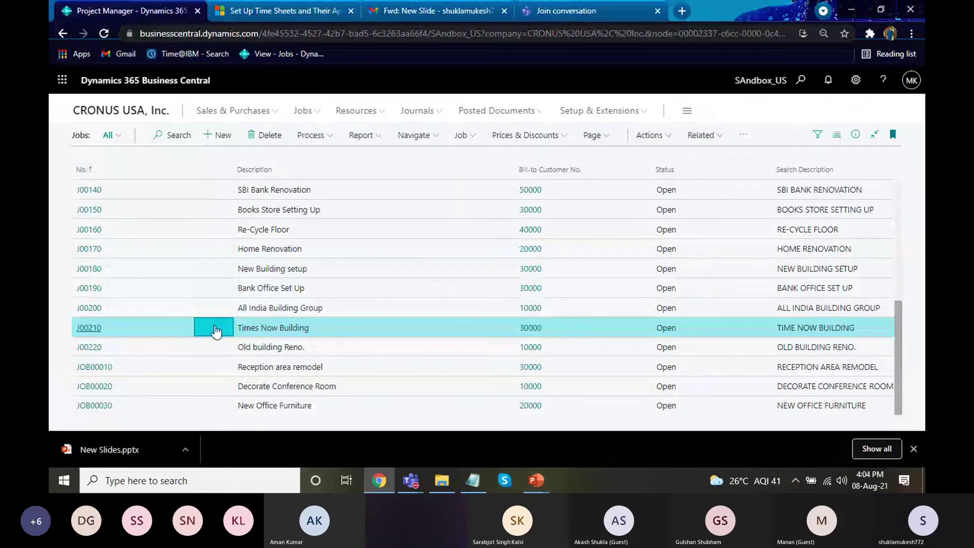
# - Reopen the J00210 job card for editing and review its available status options and its task lines
pyautogui.click(216, 331)
pyautogui.click(190, 256)
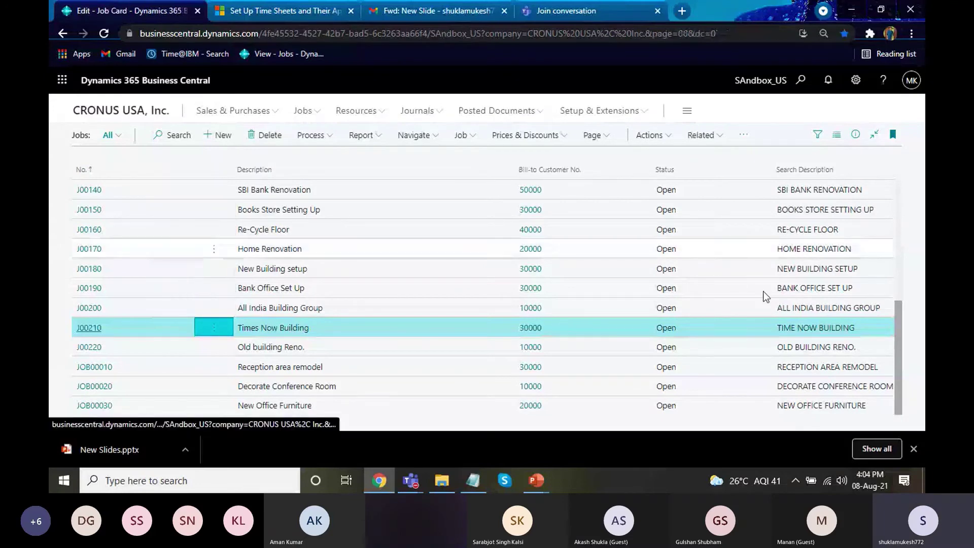
pyautogui.moveTo(862, 200); pyautogui.dragTo(867, 315)
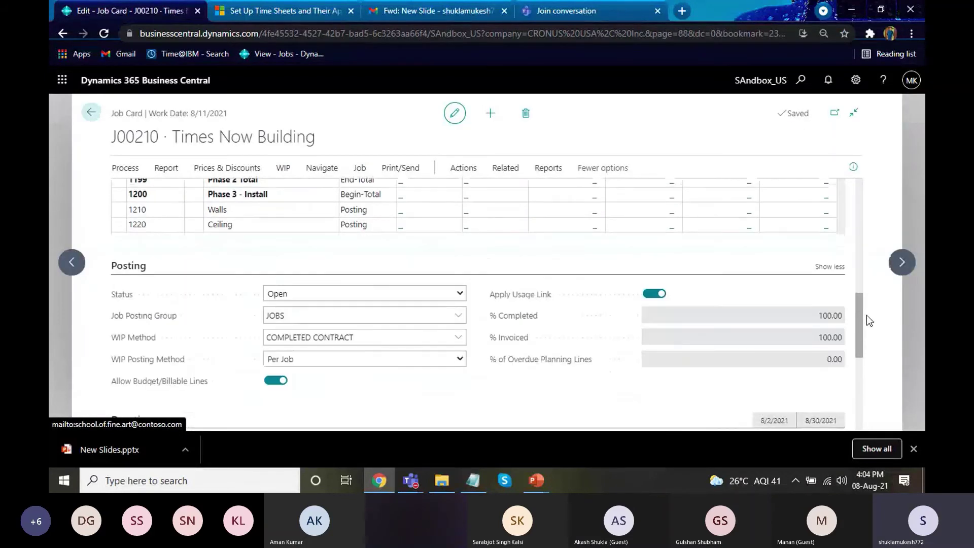
pyautogui.click(459, 294)
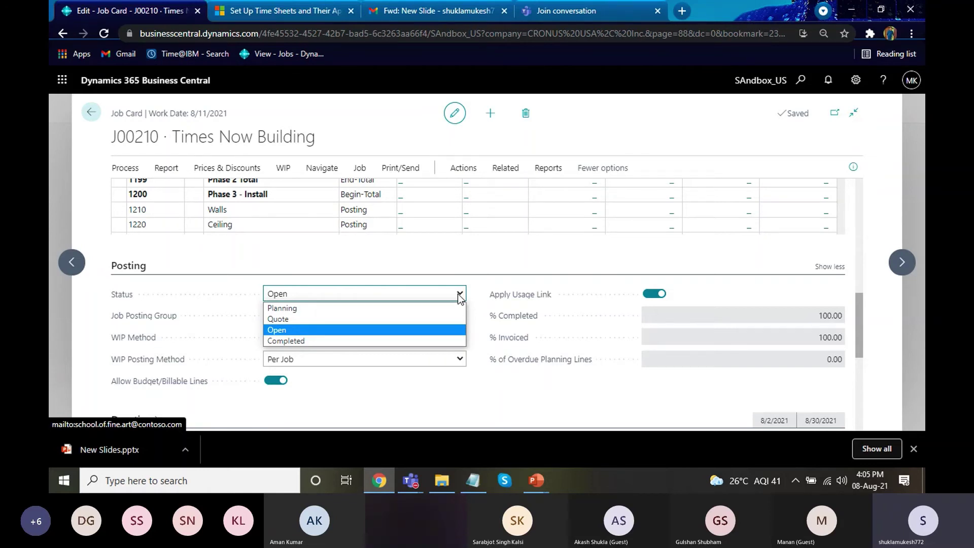
pyautogui.moveTo(860, 325); pyautogui.dragTo(862, 271)
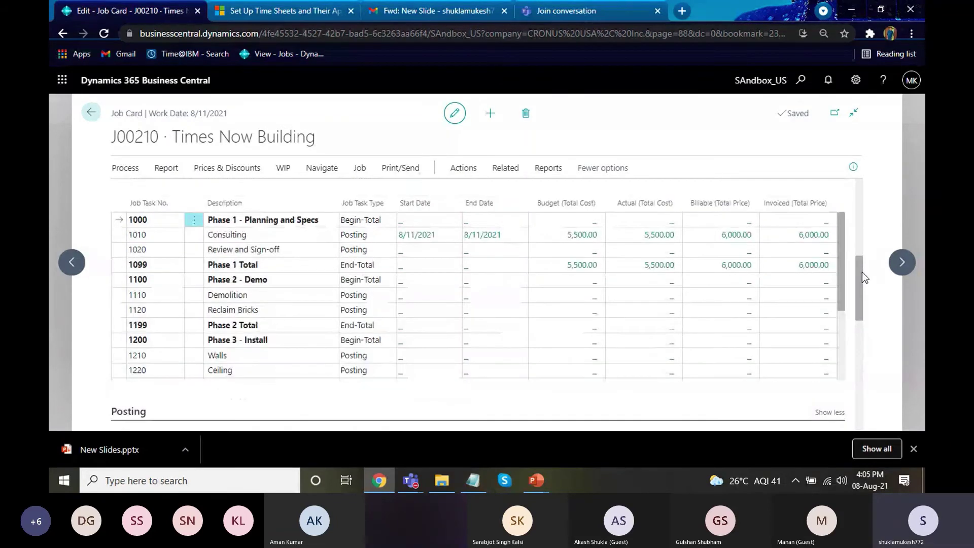
pyautogui.moveTo(863, 315); pyautogui.dragTo(863, 343)
# - Set the status of job J00210 to Completed, accept the ending date and run the Job Calculate WIP function
pyautogui.click(305, 306)
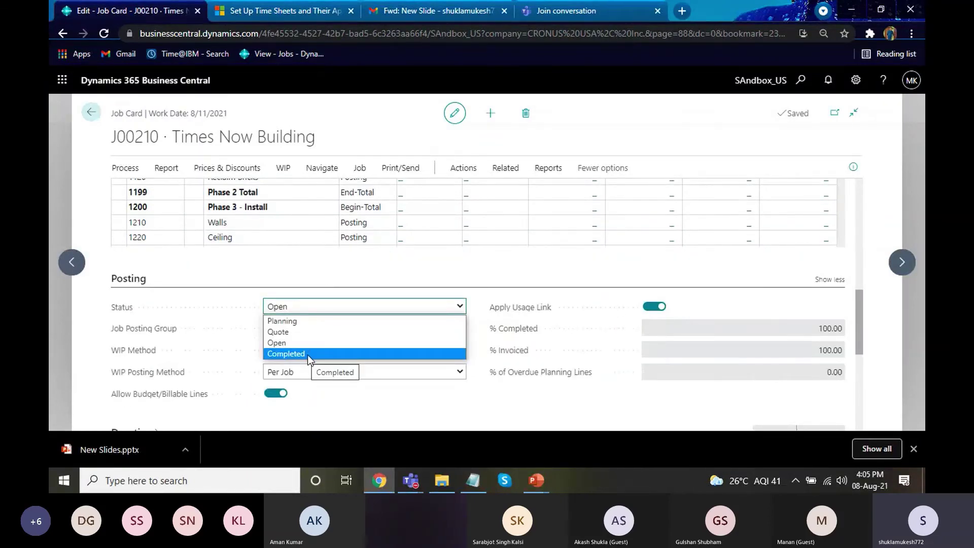
pyautogui.click(308, 355)
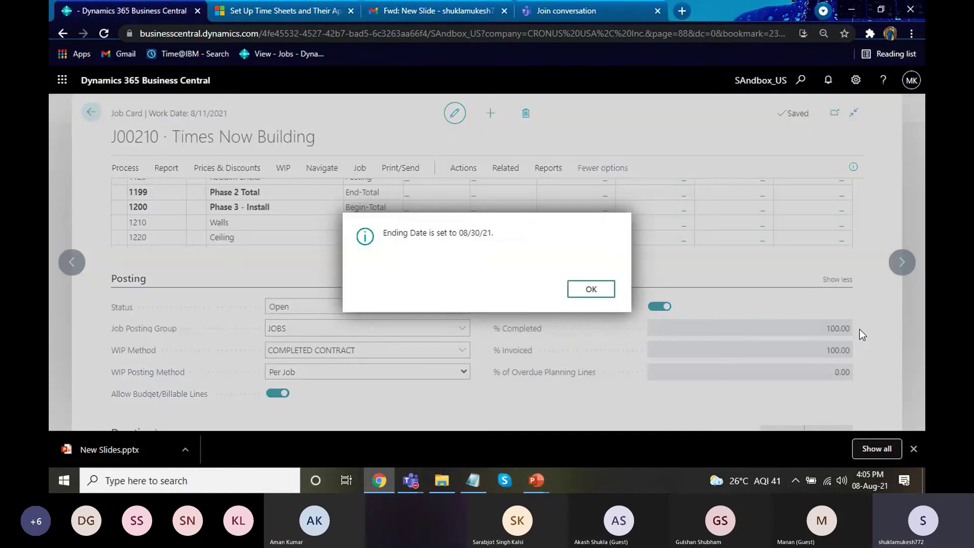
pyautogui.click(597, 295)
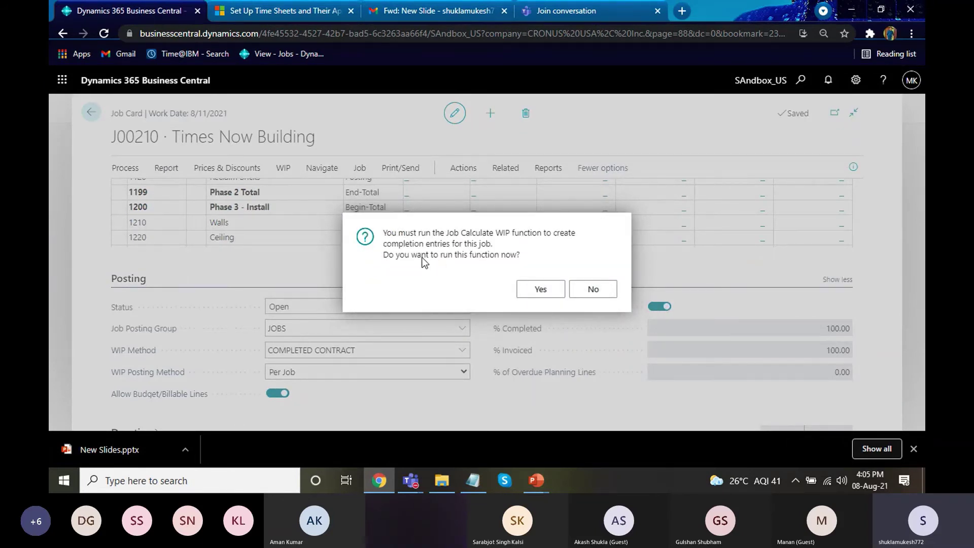
pyautogui.click(539, 297)
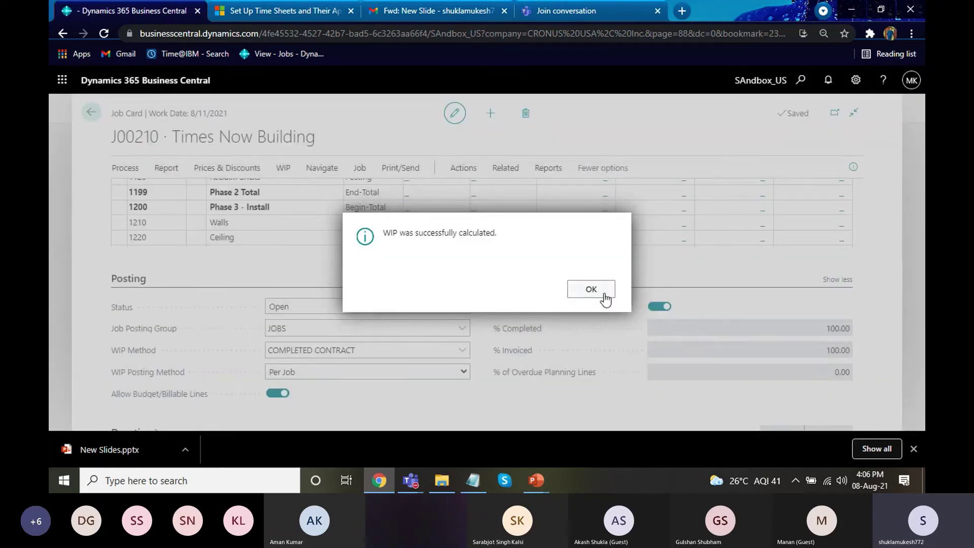
pyautogui.click(604, 297)
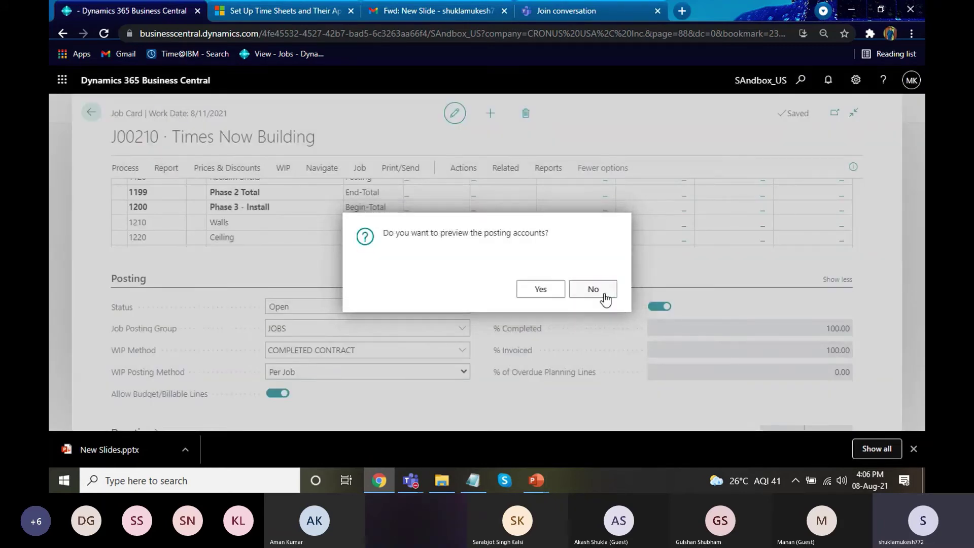
# - Preview the posting accounts and examine the Job WIP entries' G/L accounts, types, amounts and posting groups before closing them
pyautogui.click(532, 293)
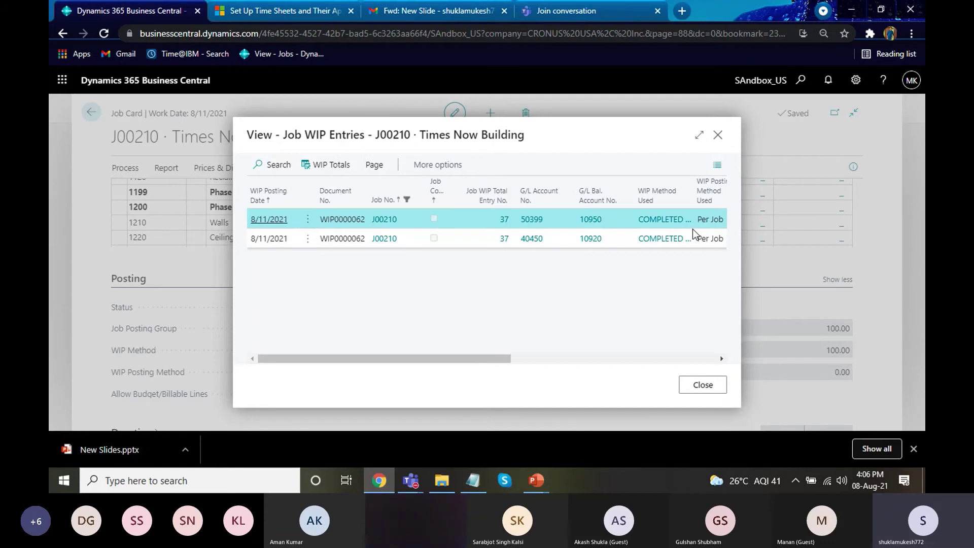
pyautogui.click(722, 359)
pyautogui.click(721, 359)
pyautogui.click(722, 359)
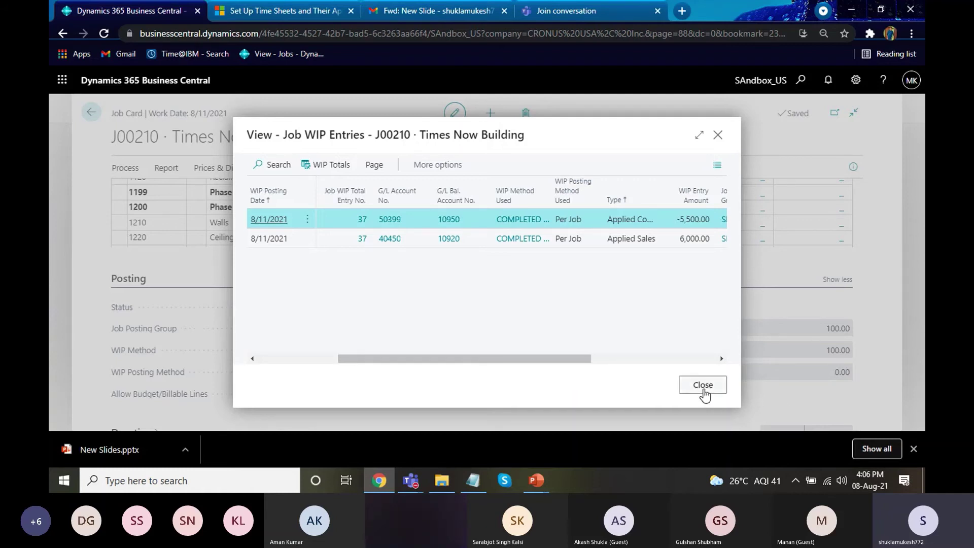
pyautogui.moveTo(578, 361); pyautogui.dragTo(643, 354)
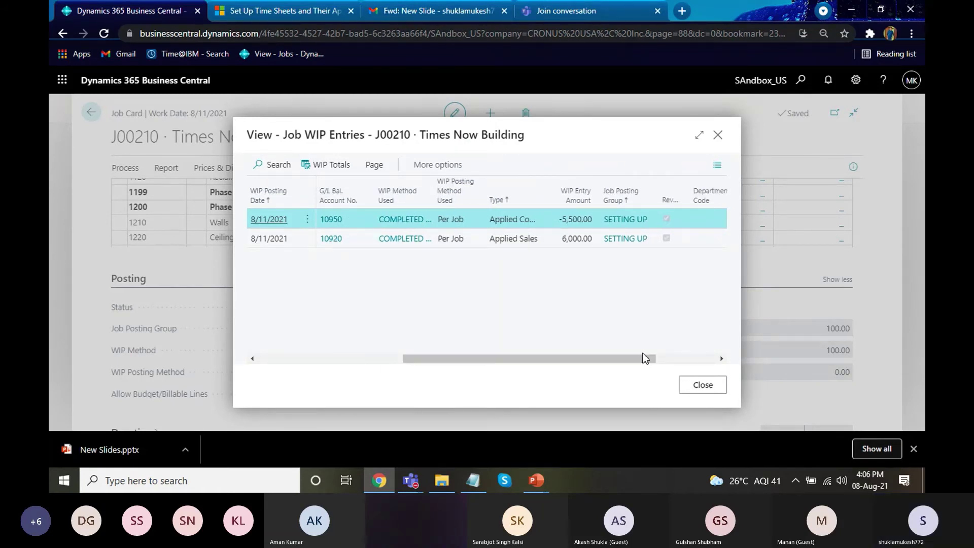
pyautogui.click(702, 386)
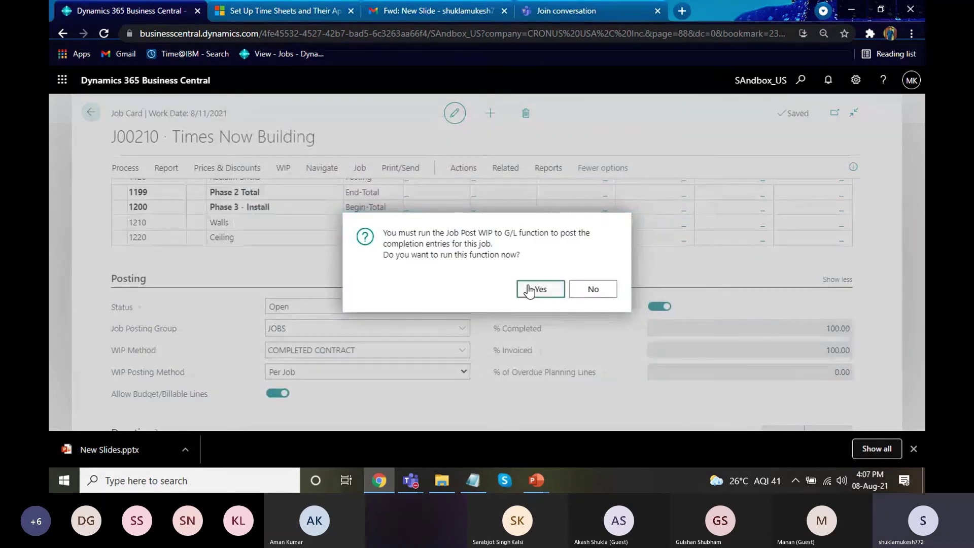
# - Run the Job Post WIP to G/L function to post the completion entries of job J00210
pyautogui.click(529, 291)
pyautogui.click(573, 385)
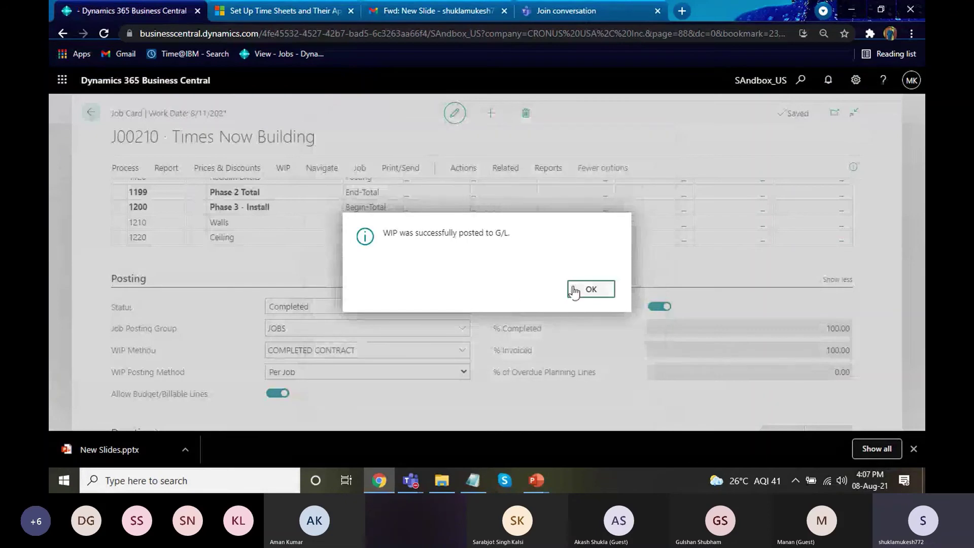
pyautogui.click(574, 290)
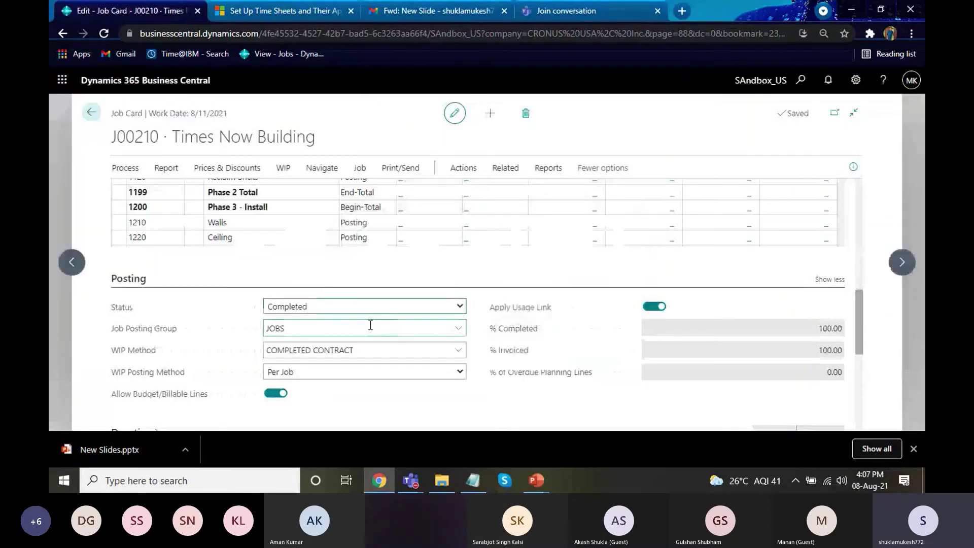
# - Review the WIP and Recognition amounts of job J00210, then check the PowerPoint agenda slide and return to the job card
pyautogui.moveTo(859, 325); pyautogui.dragTo(869, 409)
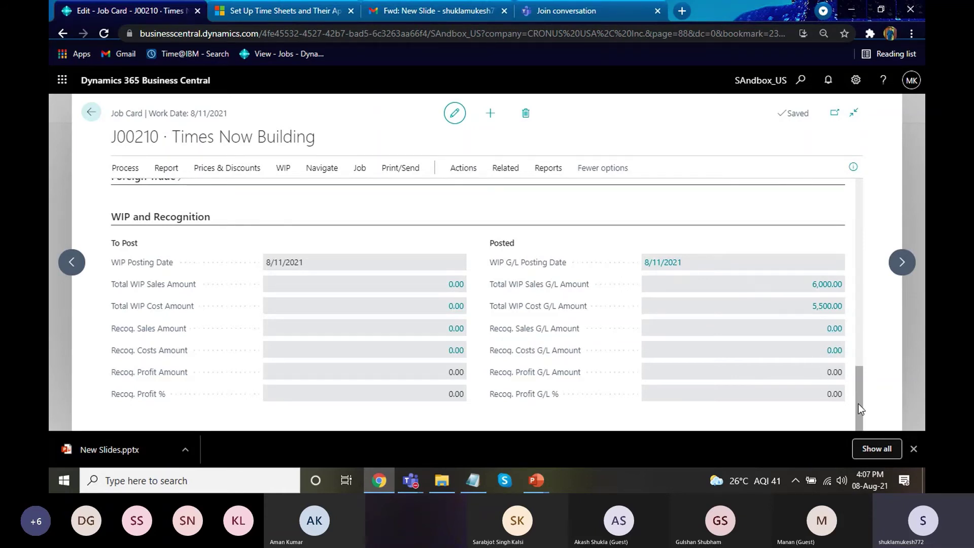
pyautogui.moveTo(860, 390); pyautogui.dragTo(859, 219)
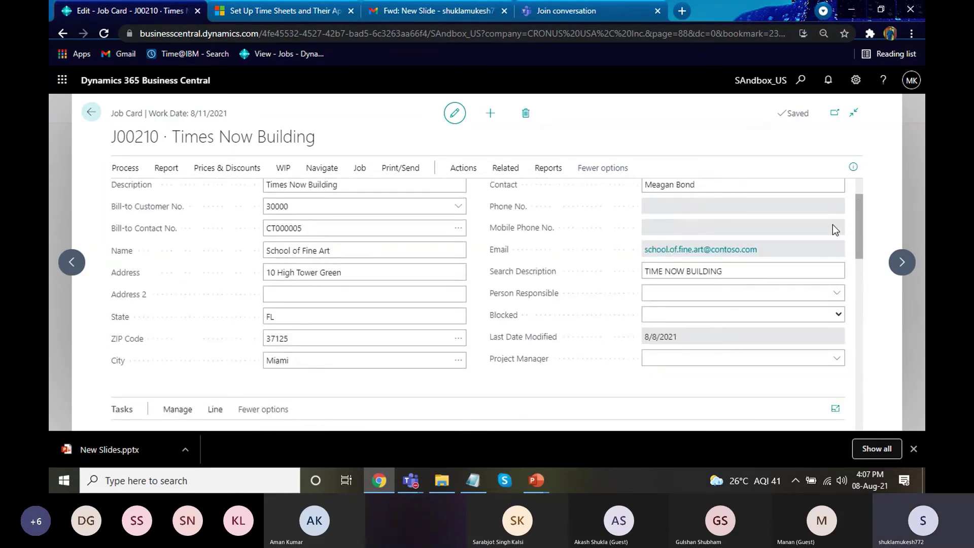
pyautogui.hotkey('alt', 'Tab')
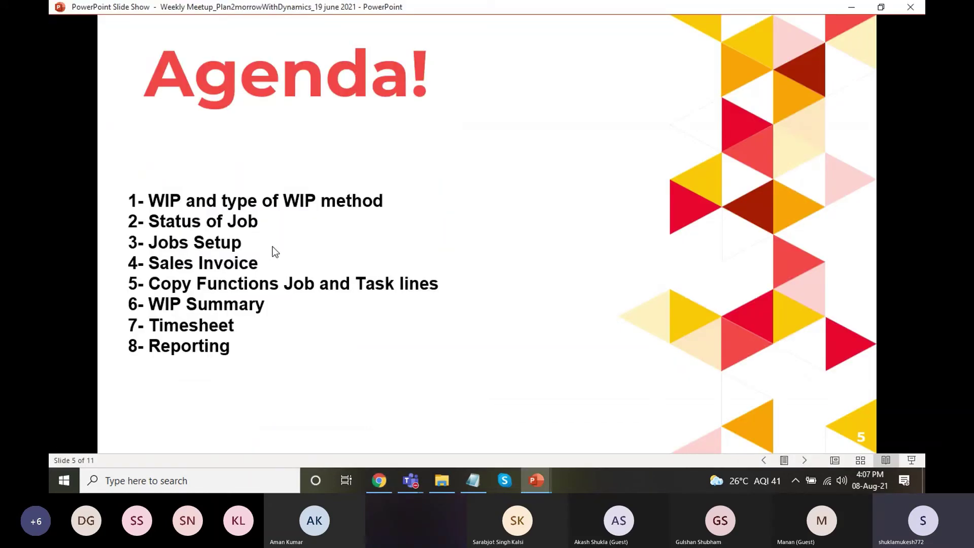
pyautogui.hotkey('alt', 'Tab')
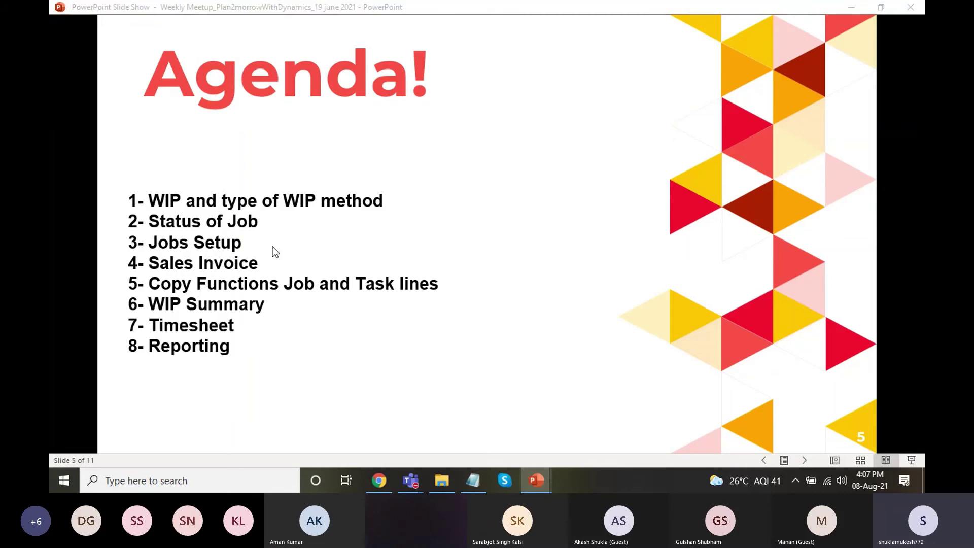
pyautogui.hotkey('alt', 'Tab')
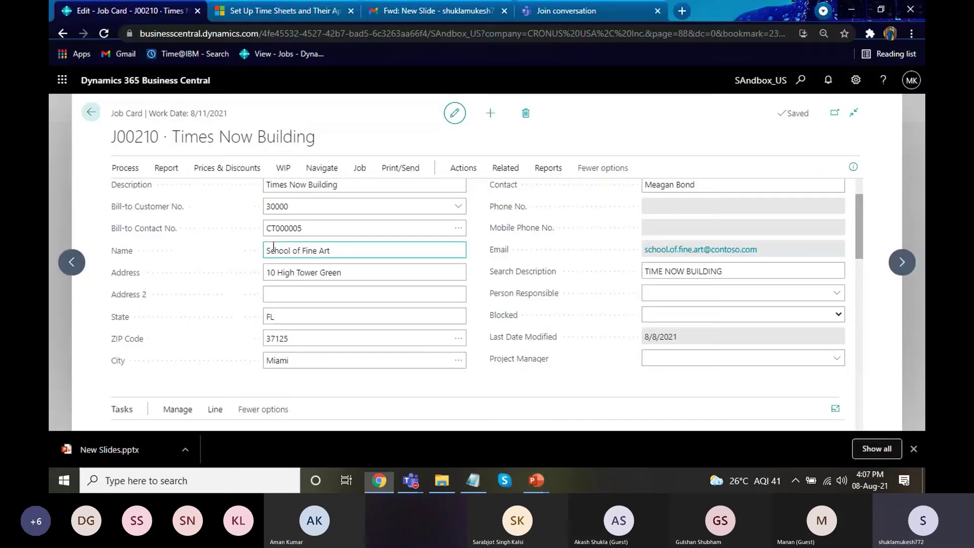
# - Search for "jobs se" and open the Jobs Setup page
pyautogui.click(801, 81)
pyautogui.write('jobs se')
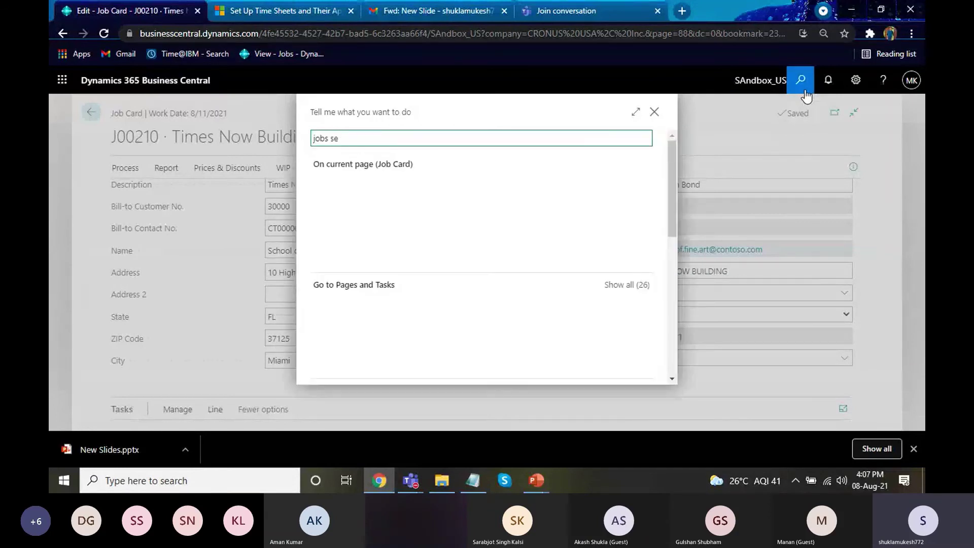
pyautogui.press('Down')
pyautogui.press('Down')
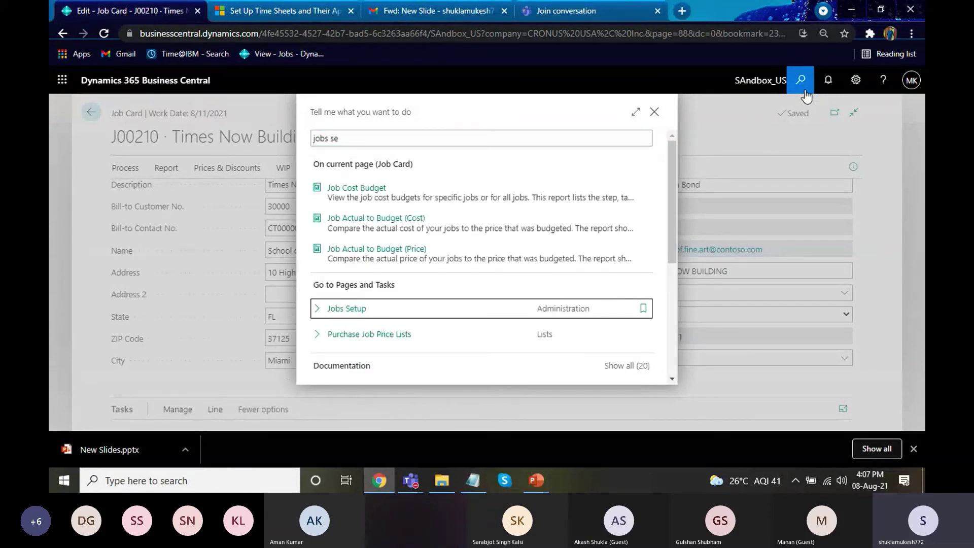
pyautogui.press('Return')
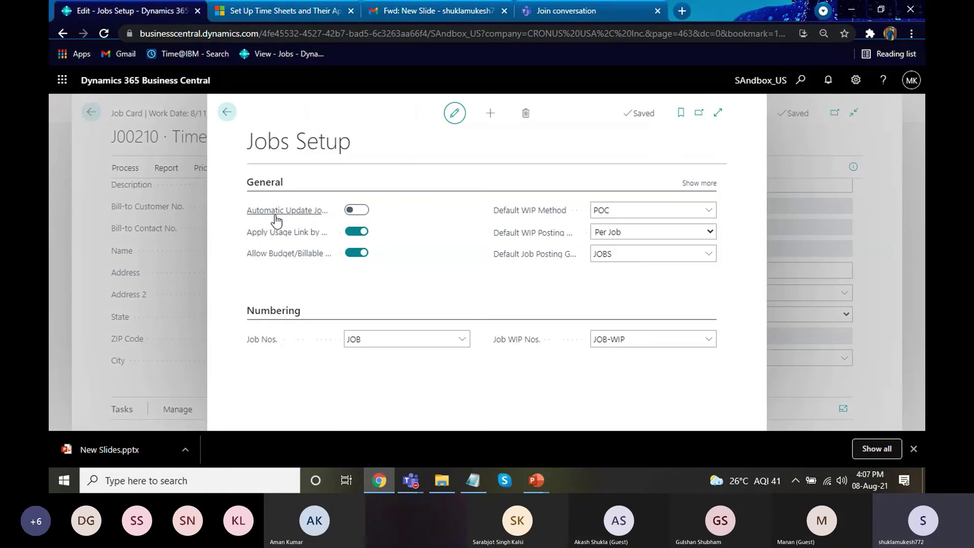
# - Examine the general settings in Jobs Setup, including the choices for default WIP method, WIP posting method and job posting group
pyautogui.click(300, 214)
pyautogui.click(303, 236)
pyautogui.click(710, 212)
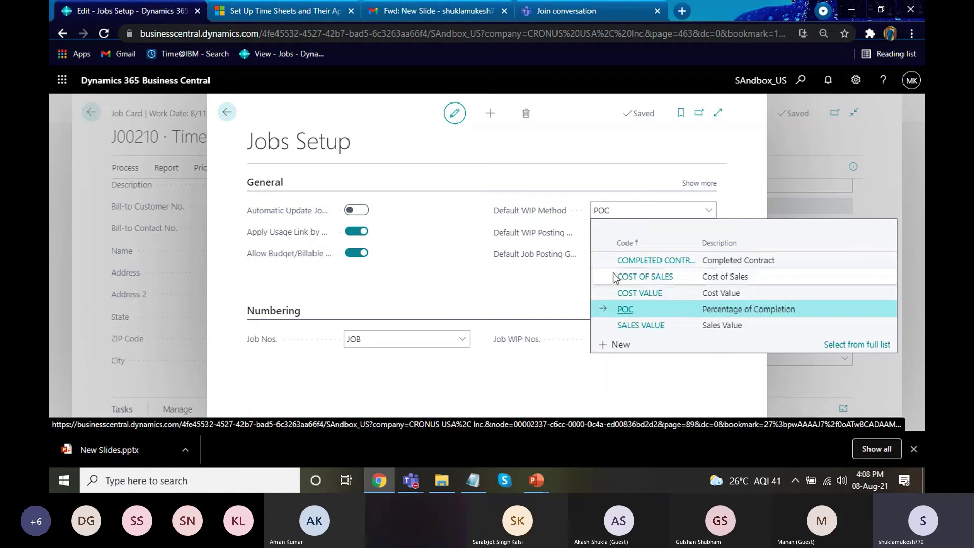
pyautogui.click(461, 277)
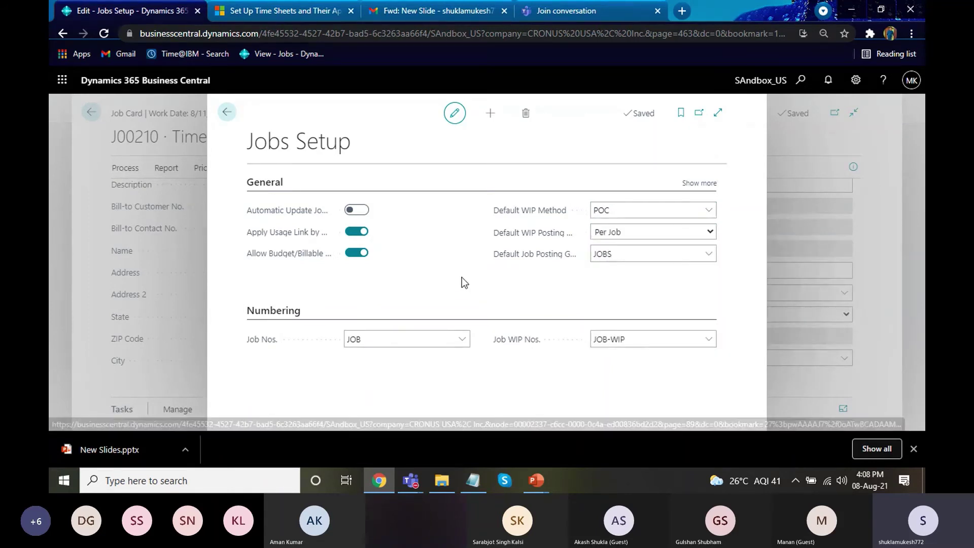
pyautogui.click(709, 233)
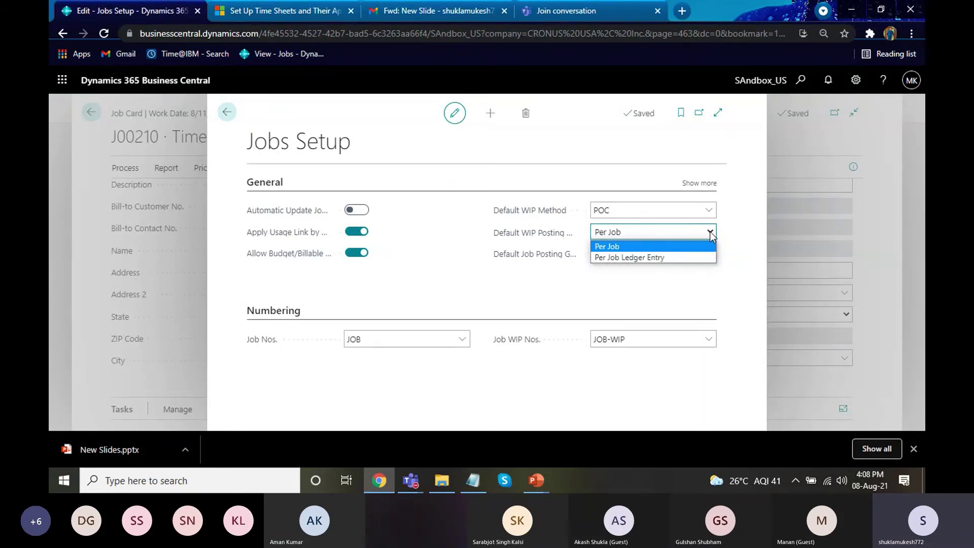
pyautogui.click(560, 303)
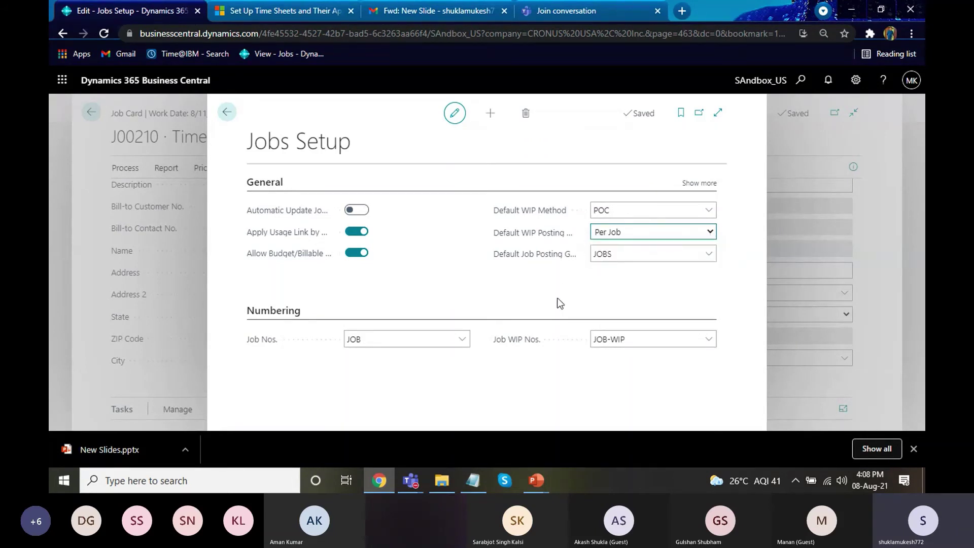
pyautogui.click(710, 257)
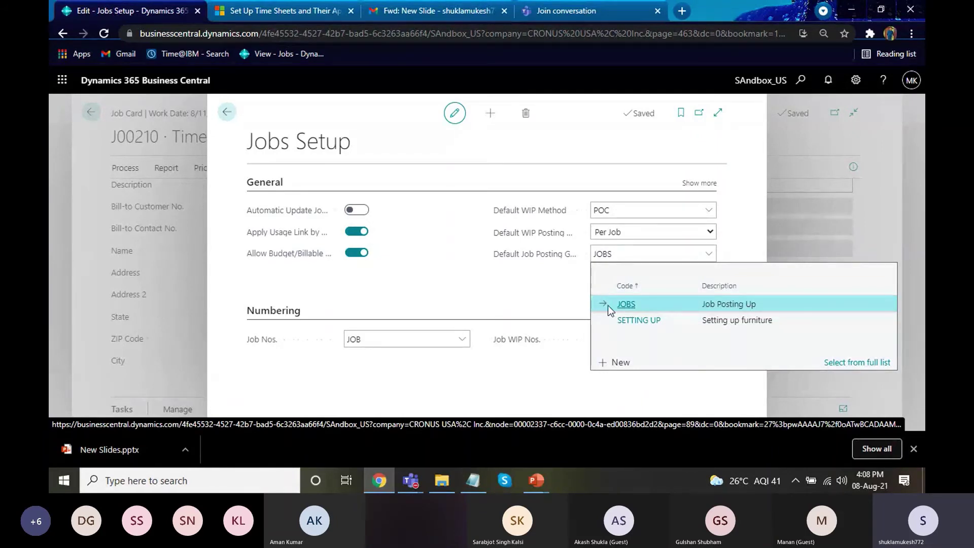
pyautogui.click(523, 286)
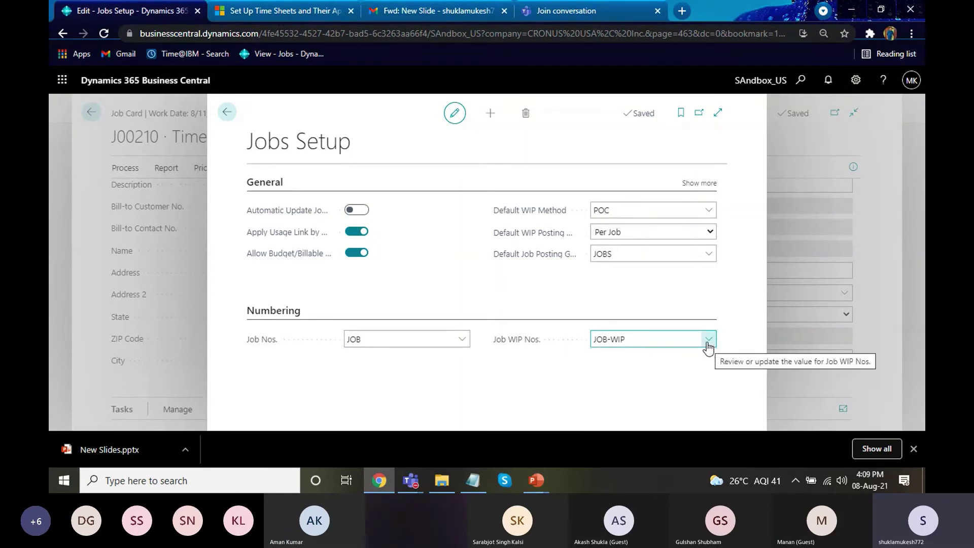
# - Close the Jobs Setup page, check the agenda slide in PowerPoint and return to the job card in Business Central
pyautogui.press('Escape')
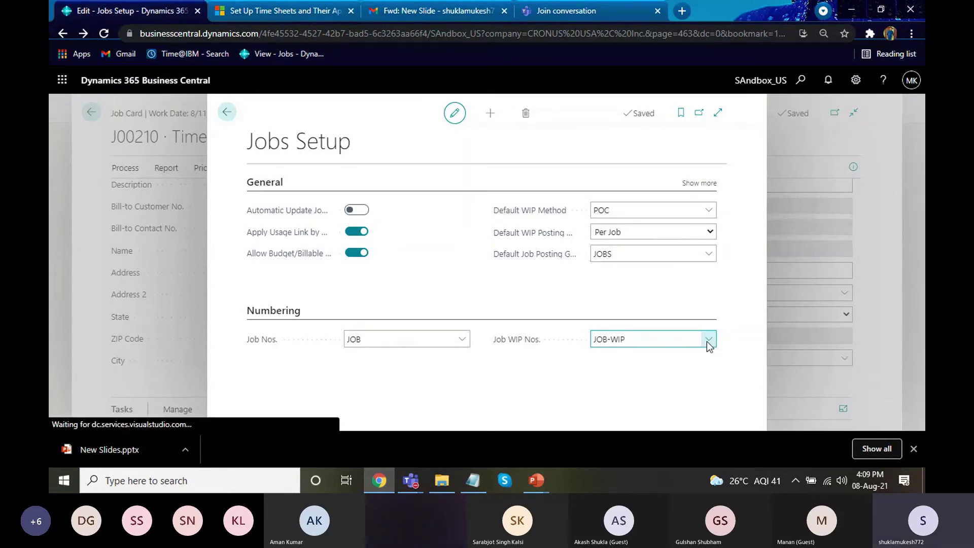
pyautogui.hotkey('alt', 'Tab')
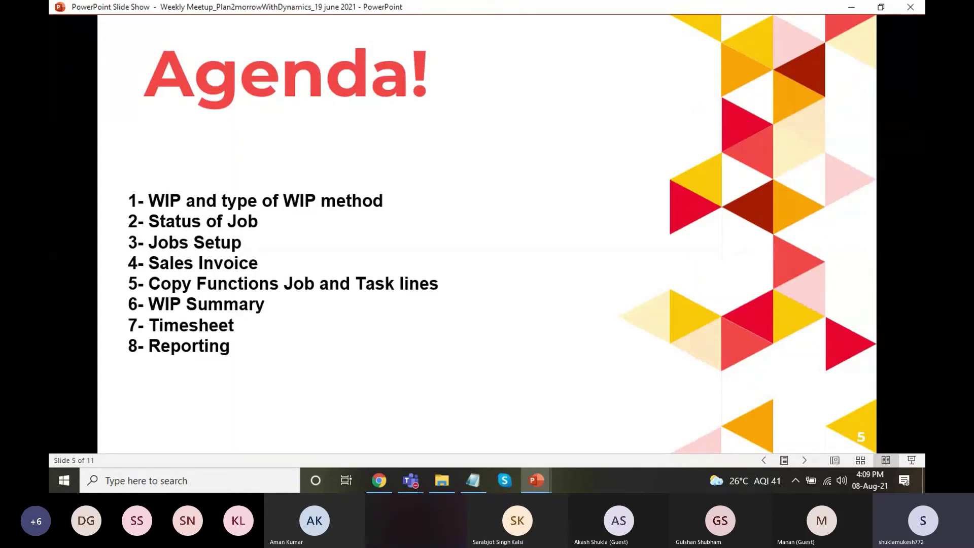
pyautogui.hotkey('alt', 'Tab')
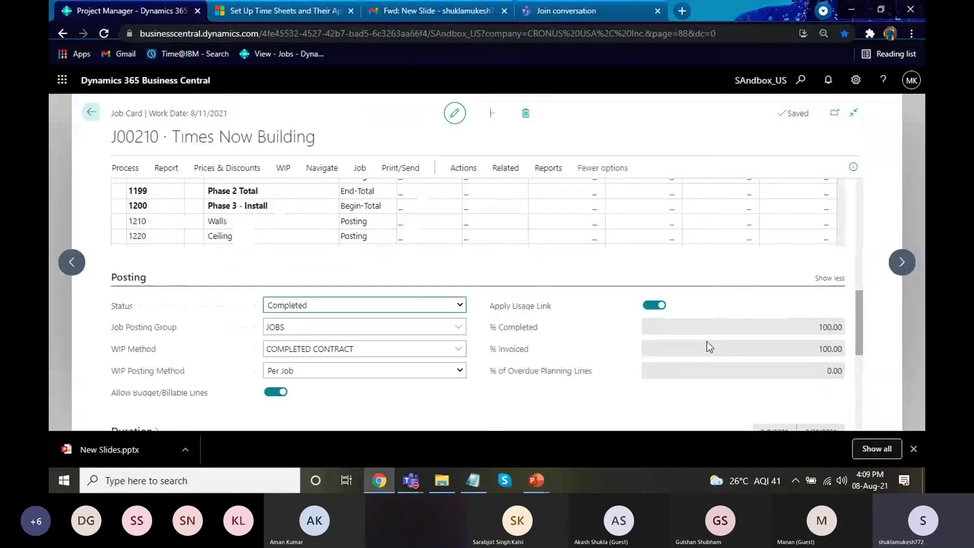
# - Search for "Job wip" and open the Job WIP page
pyautogui.click(801, 81)
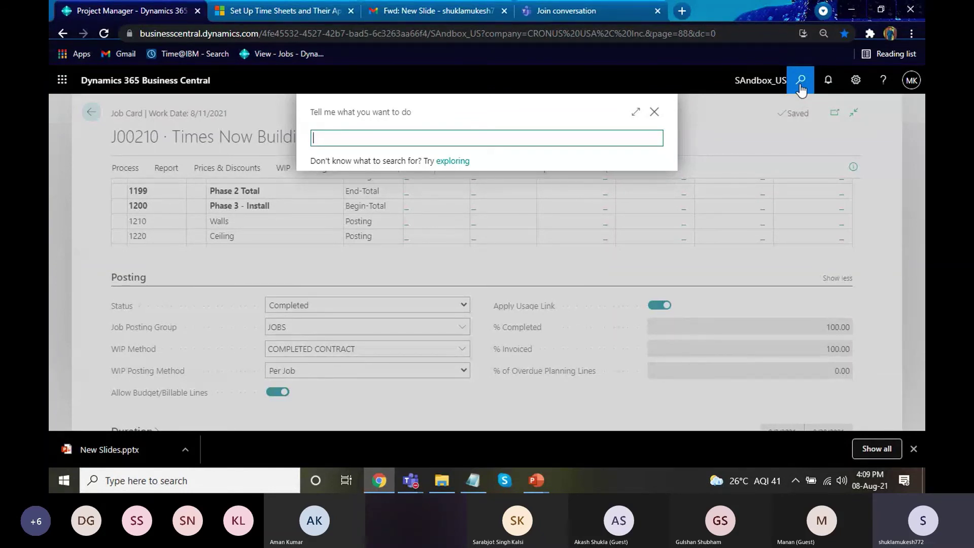
pyautogui.write('Job wip')
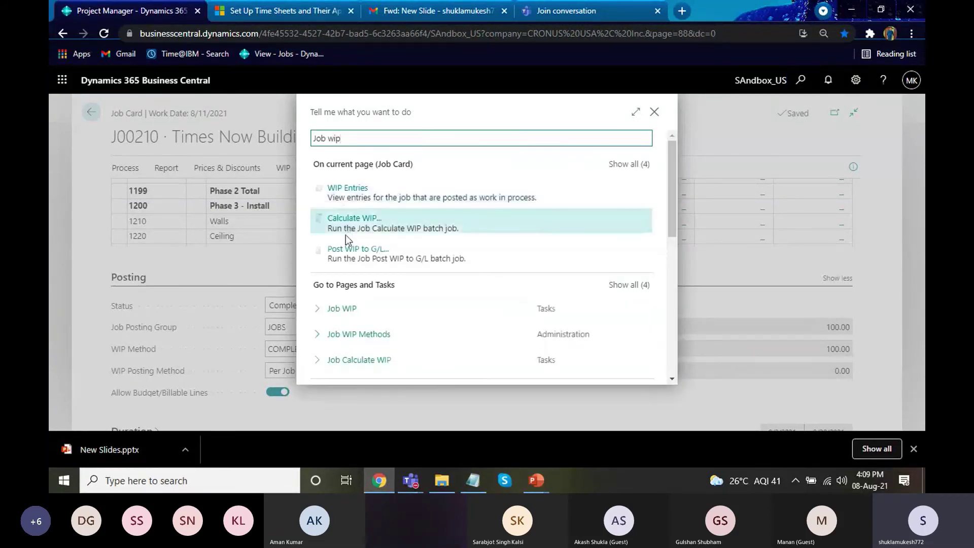
pyautogui.click(348, 312)
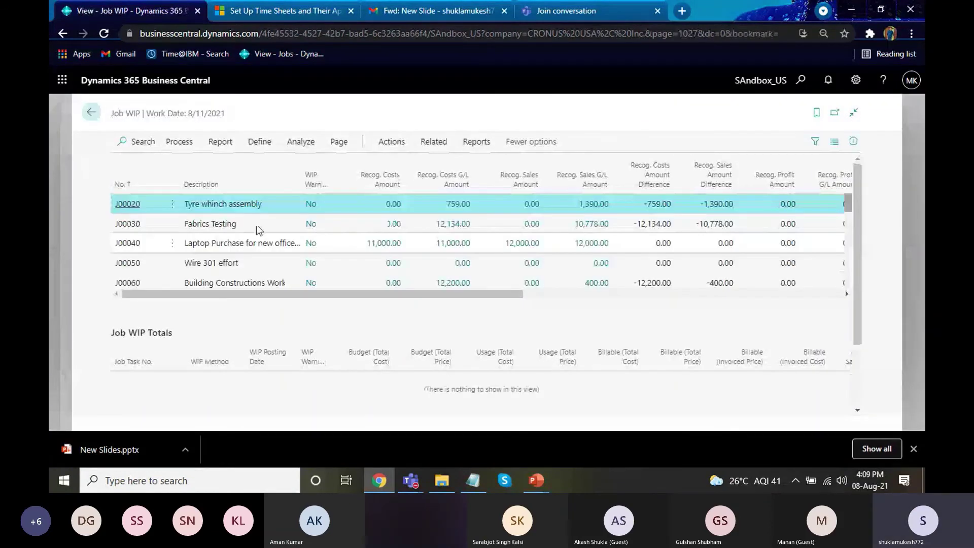
# - Go through the jobs in the Job WIP list down to job J00200, All India Building Group
pyautogui.moveTo(520, 293); pyautogui.dragTo(253, 310)
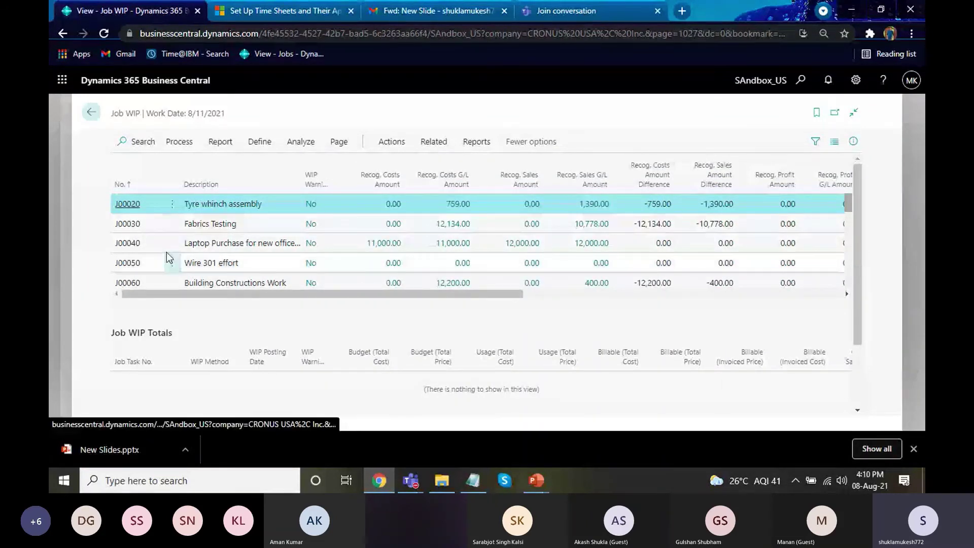
pyautogui.press('Down')
pyautogui.press('Down')
pyautogui.press('Down')
pyautogui.press('Down')
pyautogui.press('Down')
pyautogui.press('Down')
pyautogui.press('Down')
pyautogui.press('Down')
pyautogui.press('Down')
pyautogui.press('Down')
pyautogui.press('Down')
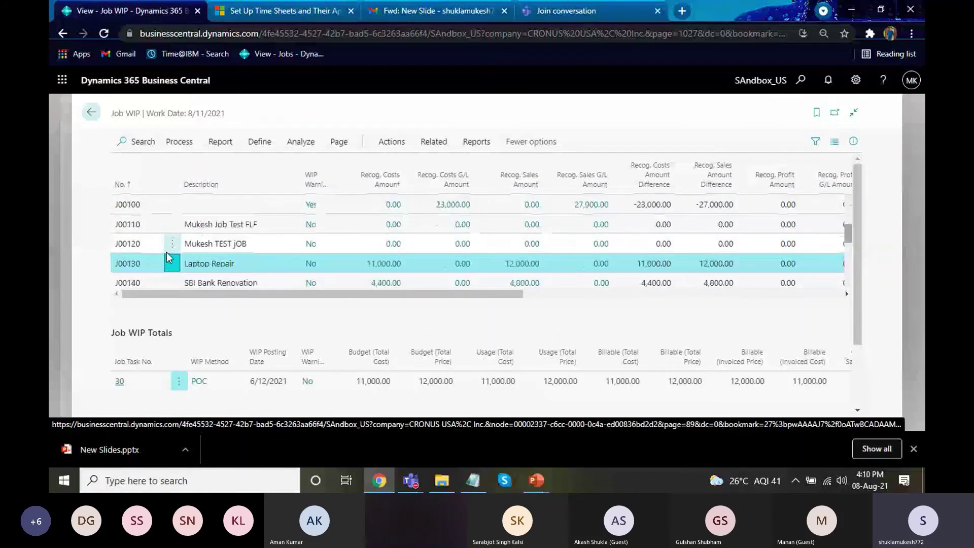
pyautogui.press('Down')
pyautogui.press('Down')
pyautogui.press('Down')
pyautogui.press('Down')
pyautogui.press('Down')
pyautogui.press('Down')
pyautogui.press('Down')
pyautogui.press('Down')
pyautogui.press('Up')
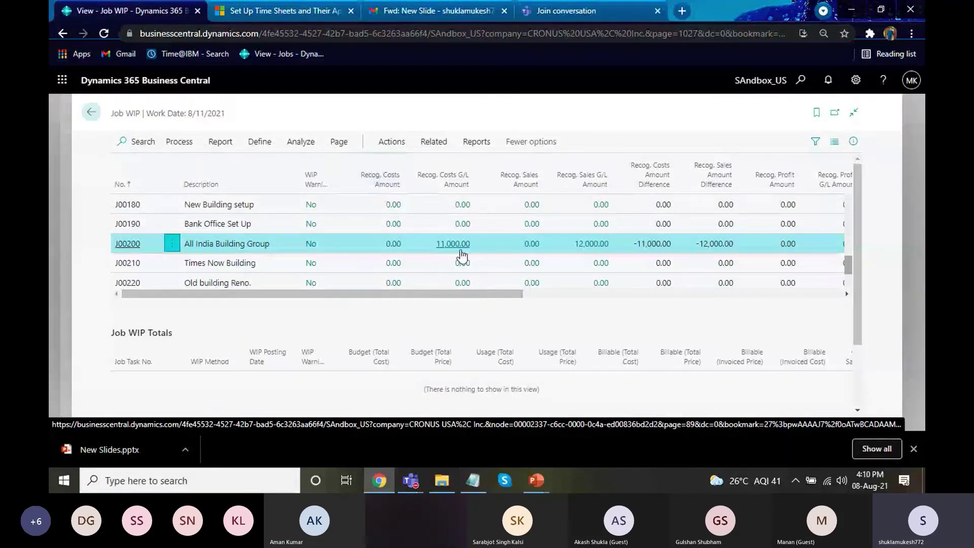
# - Examine the recognized costs, sales and profit columns for job J00200 in the Job WIP list
pyautogui.moveTo(478, 295); pyautogui.dragTo(506, 297)
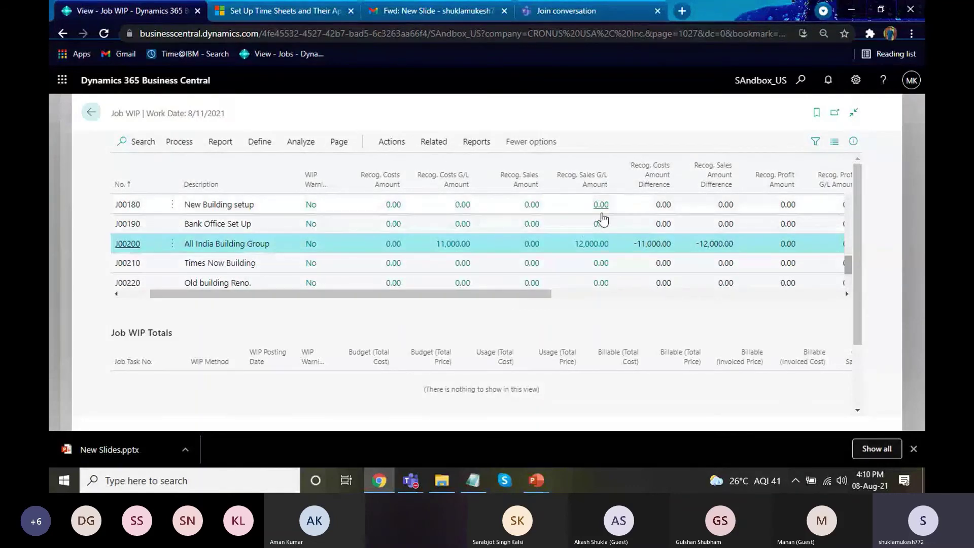
pyautogui.moveTo(549, 294); pyautogui.dragTo(739, 304)
pyautogui.hscroll(-2, 307, 312)
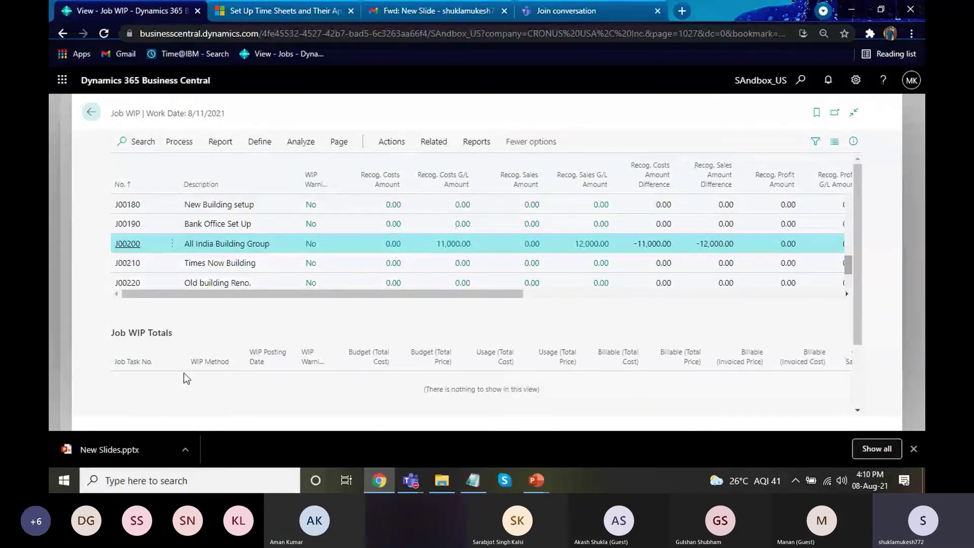
# - Go back up the Job WIP list and select job J00160, Re-Cycle Floor
pyautogui.click(228, 267)
pyautogui.press('Up')
pyautogui.press('Up')
pyautogui.press('Up')
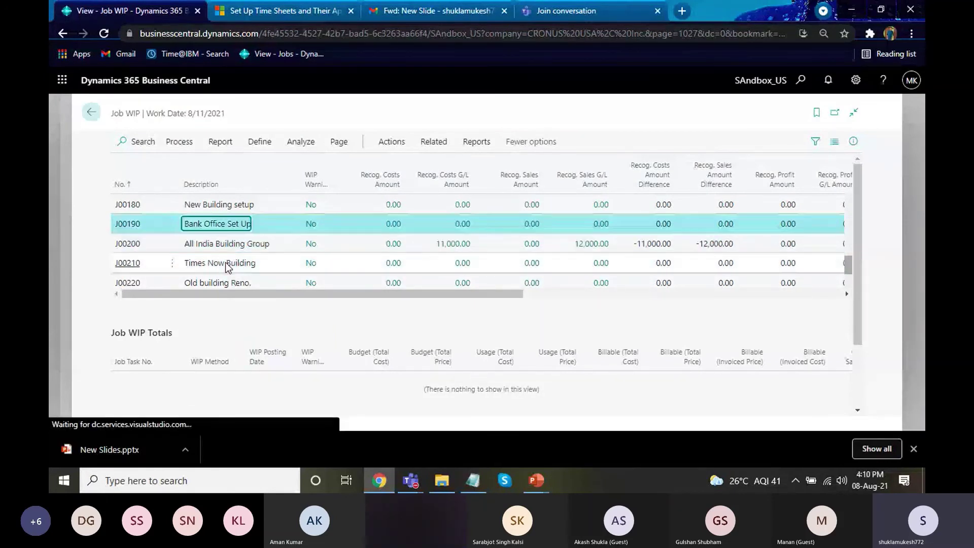
pyautogui.press('Up')
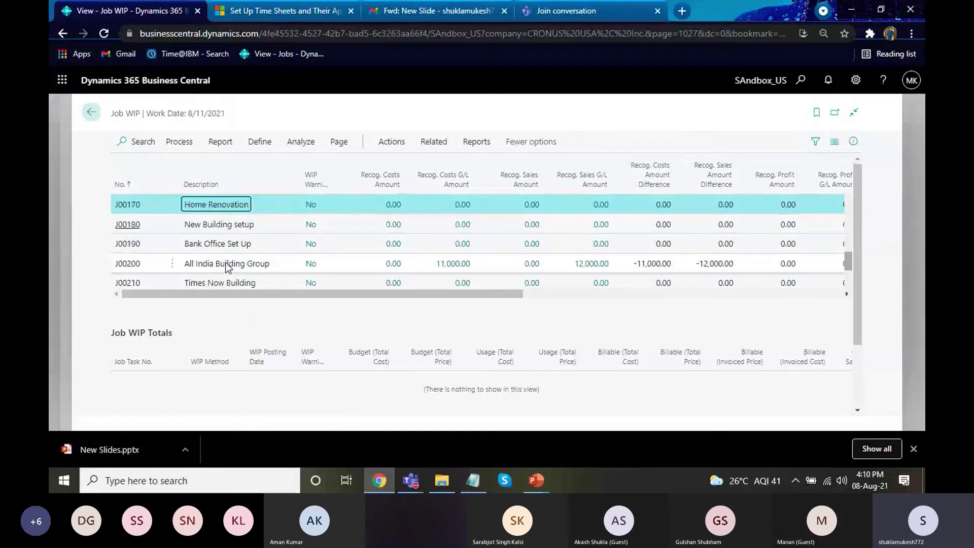
pyautogui.press('Up')
pyautogui.press('Up')
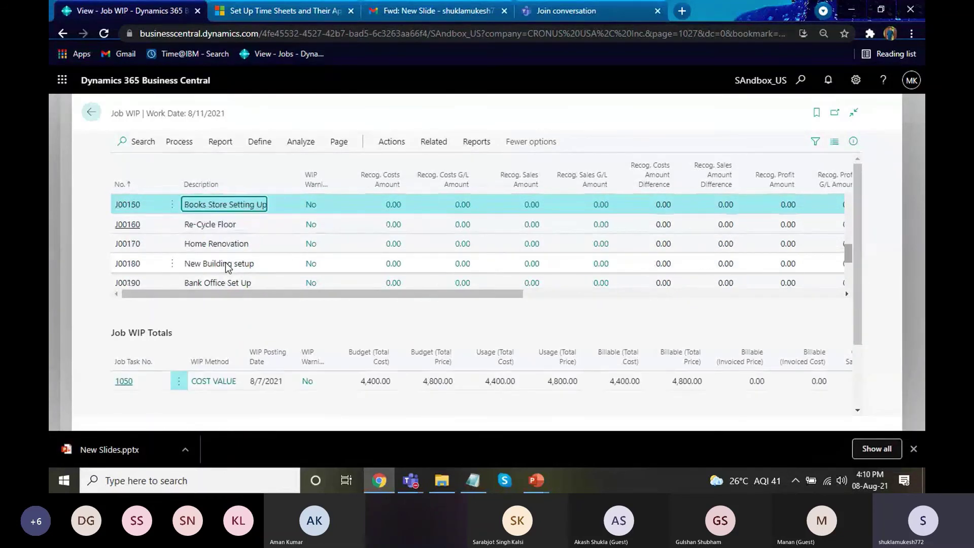
pyautogui.press('Down')
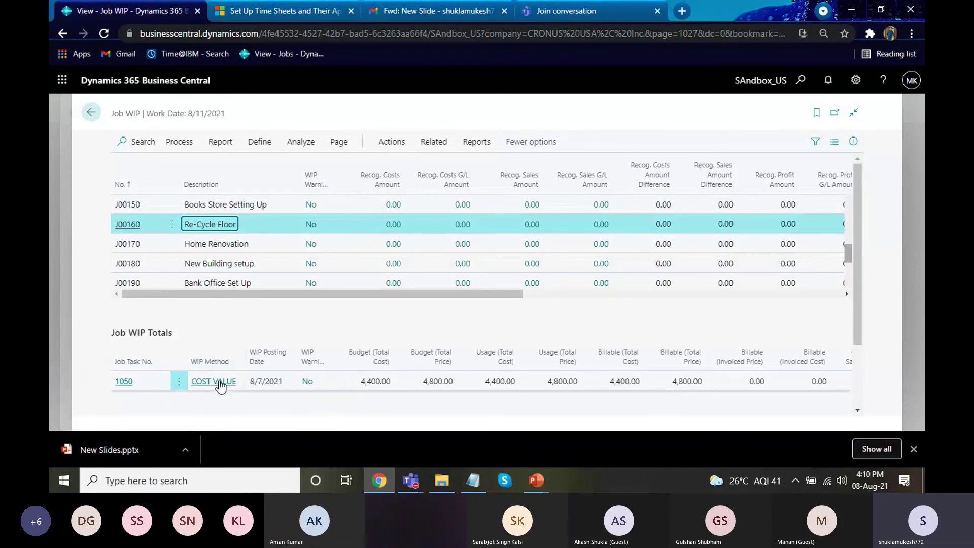
# - Examine the Job WIP Totals of task 1050, from the budget, usage and billable amounts to the cost completion and invoiced percentages
pyautogui.click(348, 386)
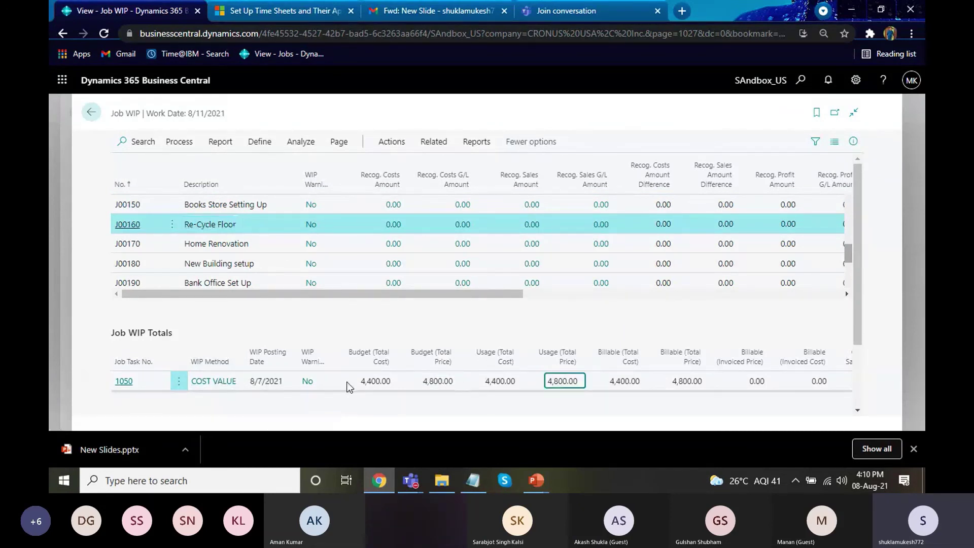
pyautogui.press('Right')
pyautogui.press('Right')
pyautogui.press('Right')
pyautogui.press('Right')
pyautogui.press('Right')
pyautogui.press('Right')
pyautogui.press('Right')
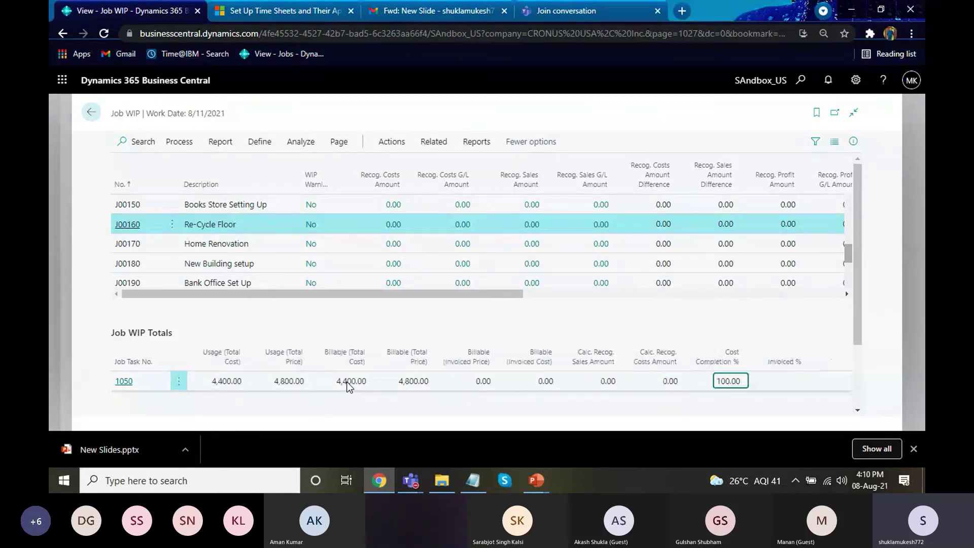
pyautogui.press('Right')
pyautogui.press('Left')
pyautogui.press('Left')
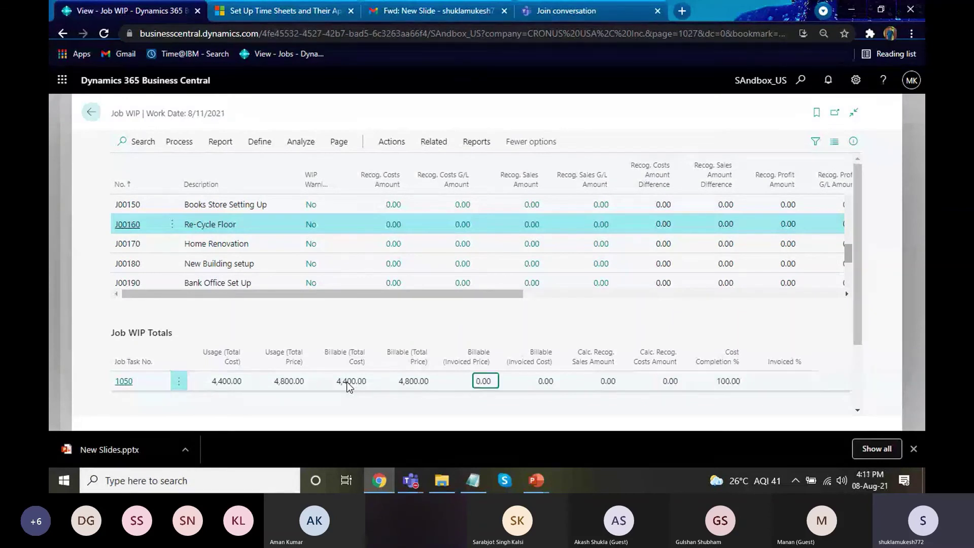
pyautogui.press('Left')
pyautogui.press('Left')
pyautogui.press('Left')
pyautogui.press('Left')
pyautogui.press('Left')
pyautogui.press('Left')
pyautogui.press('Left')
pyautogui.press('Left')
pyautogui.press('Left')
pyautogui.press('Left')
pyautogui.press('Left')
pyautogui.press('Left')
pyautogui.press('Left')
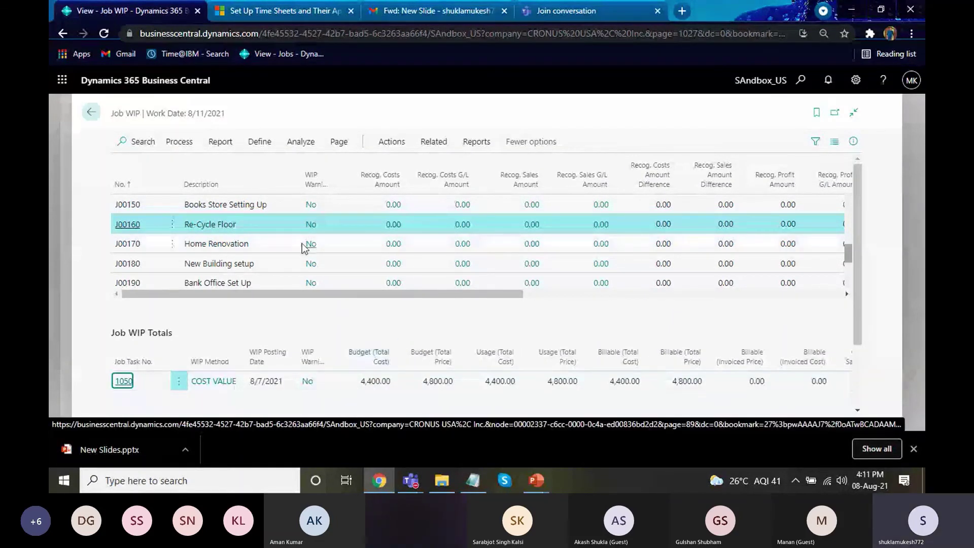
# - Open the Statistics of job J00160, review its price and cost figures down to the Currency section, and close them
pyautogui.click(179, 141)
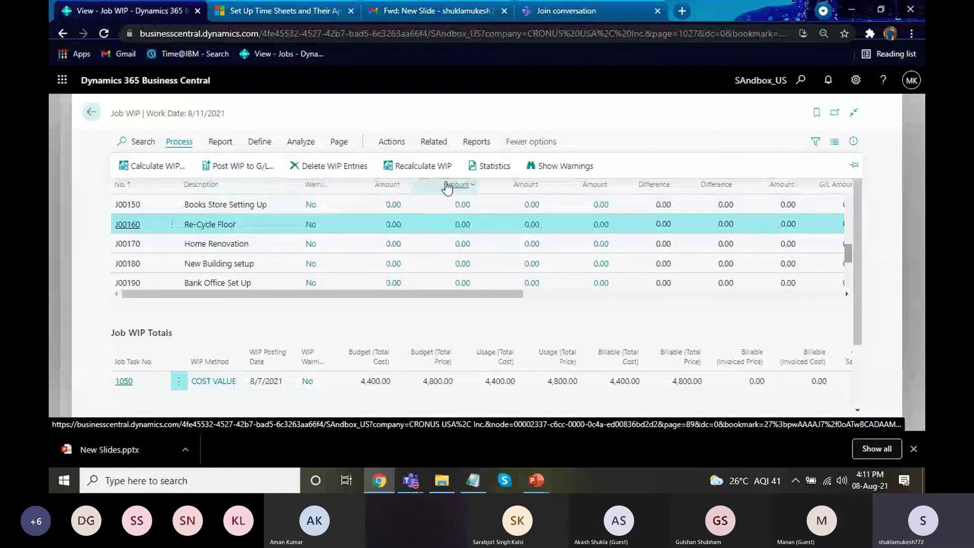
pyautogui.moveTo(449, 186)
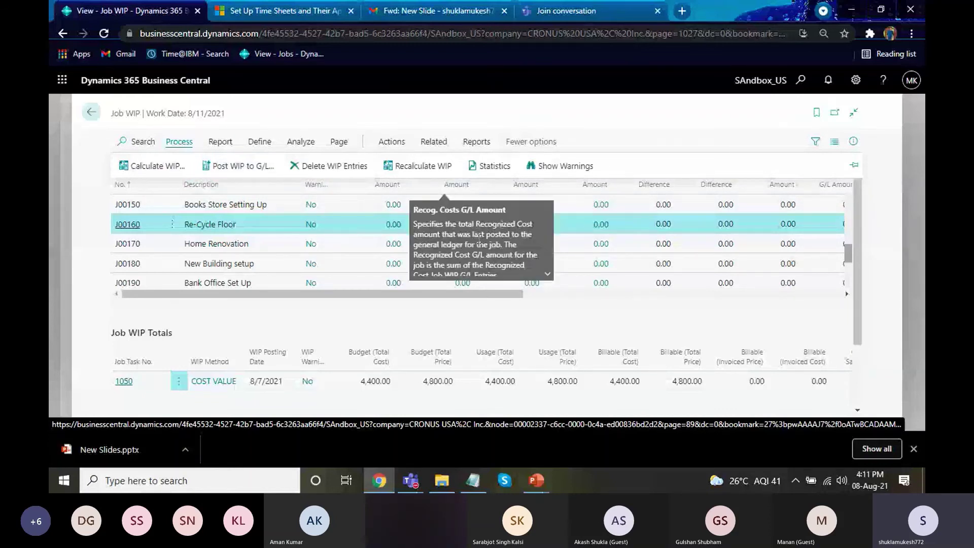
pyautogui.click(501, 176)
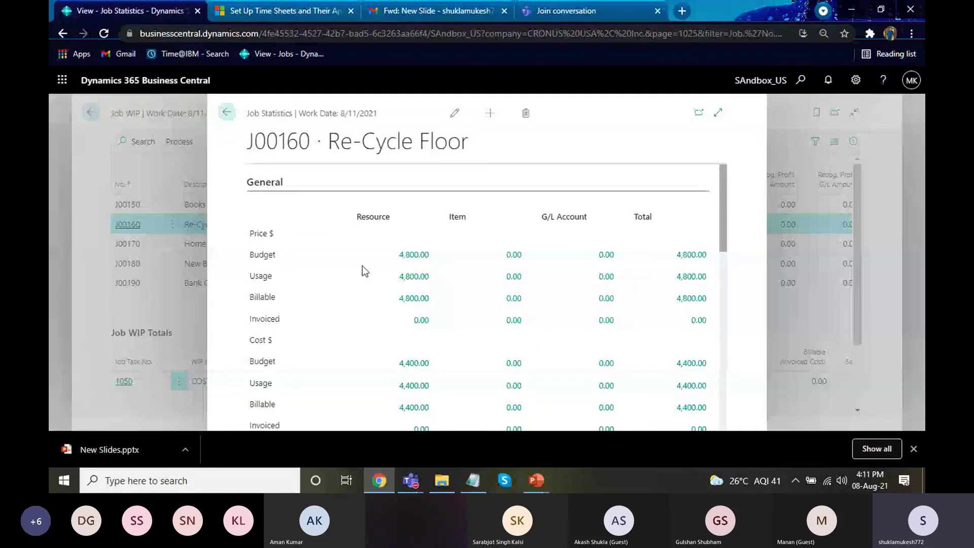
pyautogui.scroll(-1, 722, 202)
pyautogui.moveTo(722, 202); pyautogui.dragTo(723, 182)
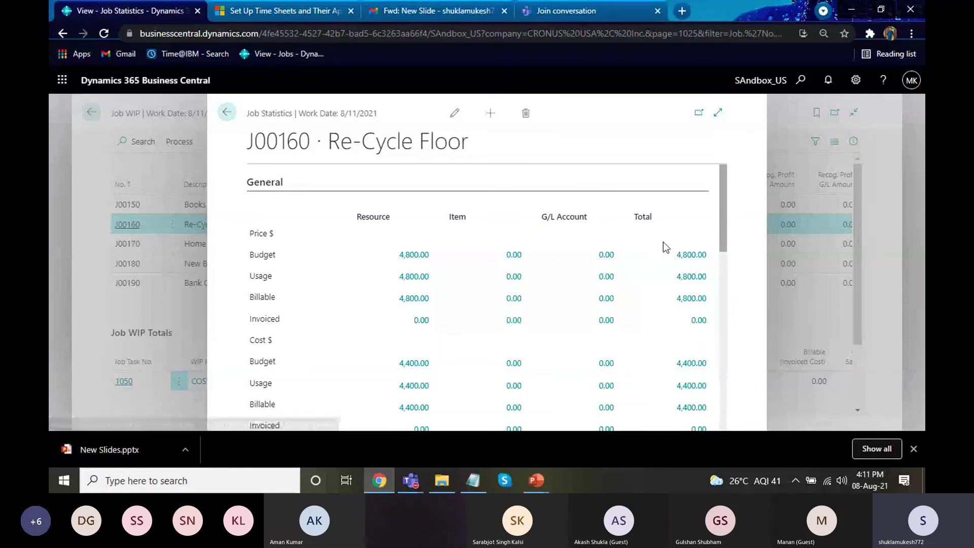
pyautogui.moveTo(723, 220); pyautogui.dragTo(737, 353)
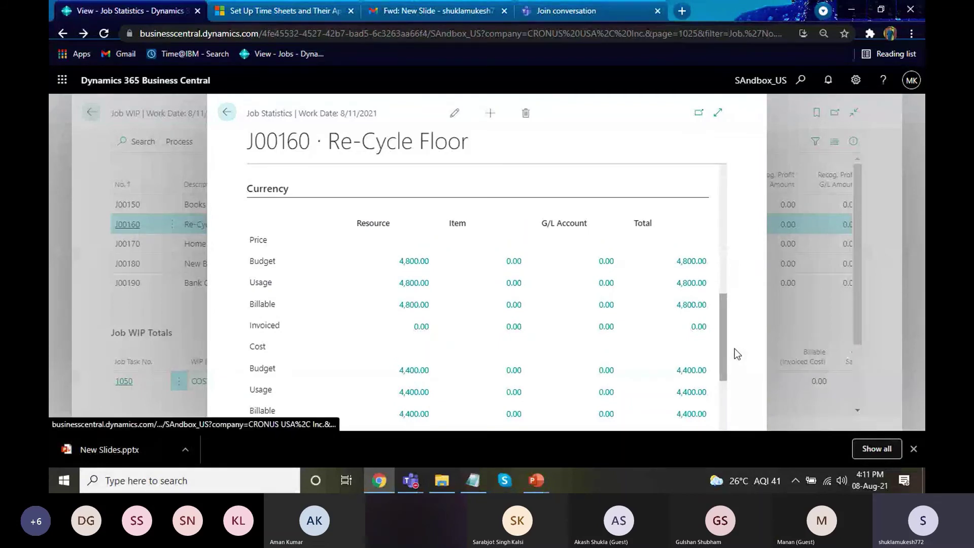
pyautogui.press('Escape')
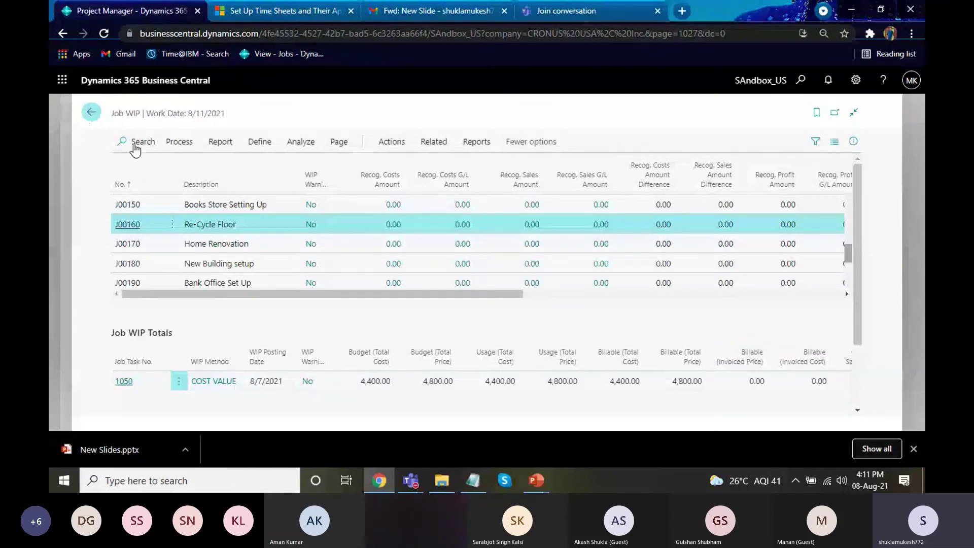
# - Leave the Job WIP page, check the PowerPoint agenda slide again and return to the card of job J00210
pyautogui.press('Escape')
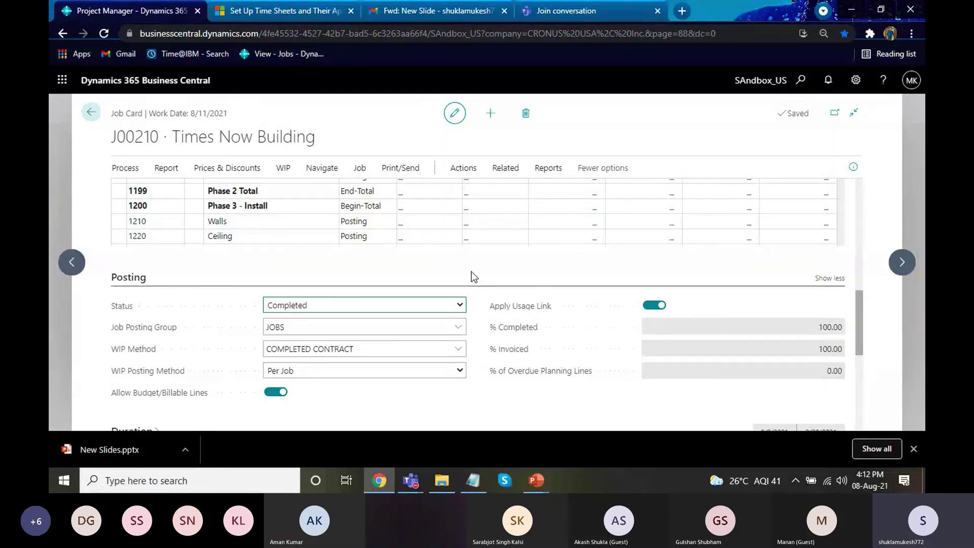
pyautogui.hotkey('alt', 'Tab')
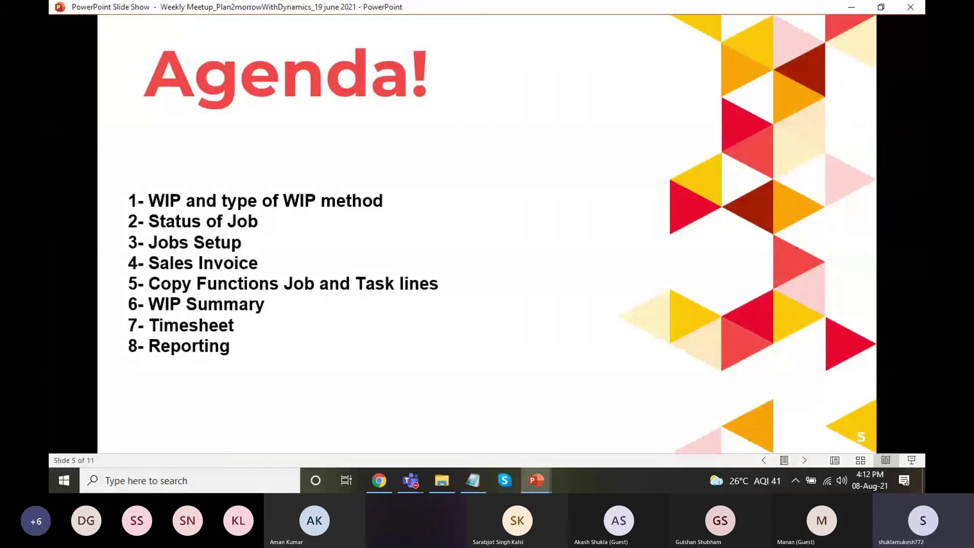
pyautogui.hotkey('alt', 'Tab')
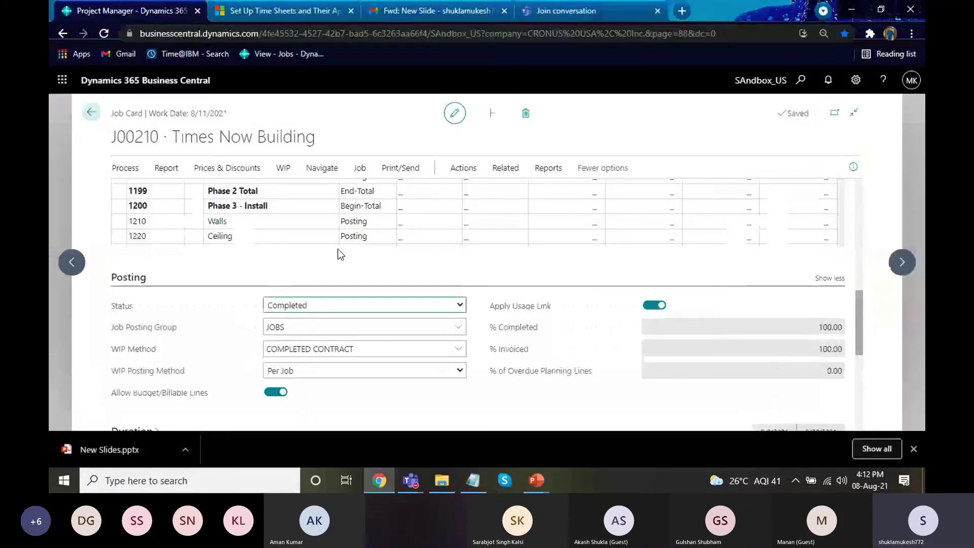
# - Create a new job from the Jobs list with the description "Test 5432"
pyautogui.click(91, 112)
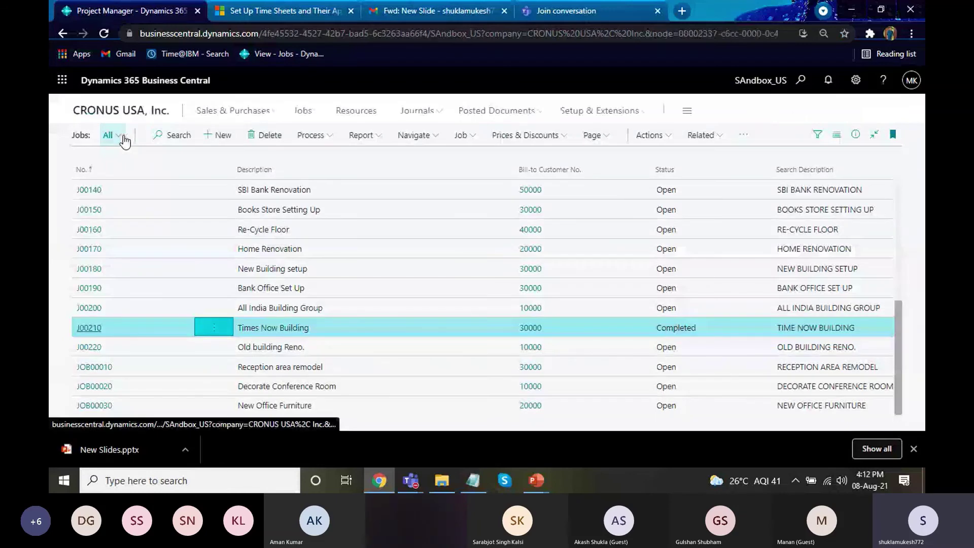
pyautogui.click(224, 141)
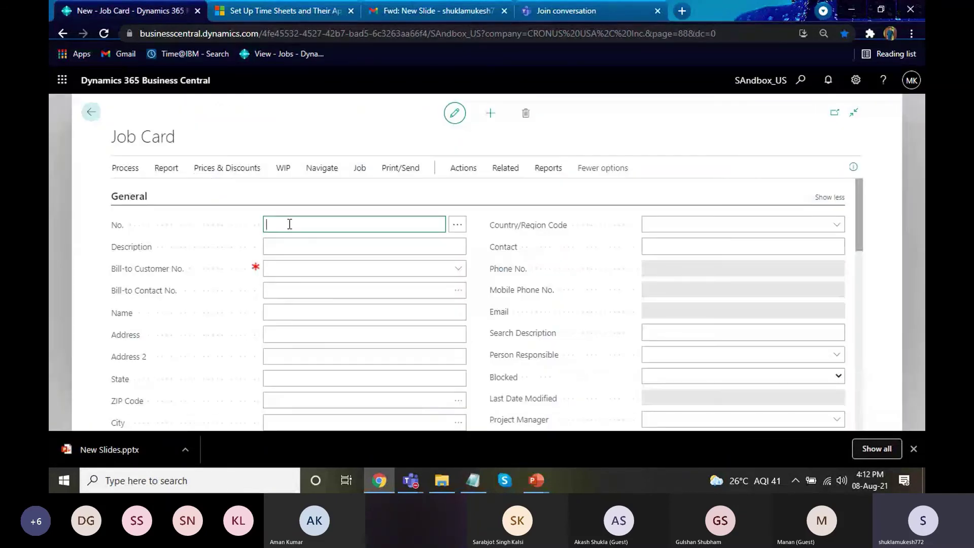
pyautogui.click(343, 245)
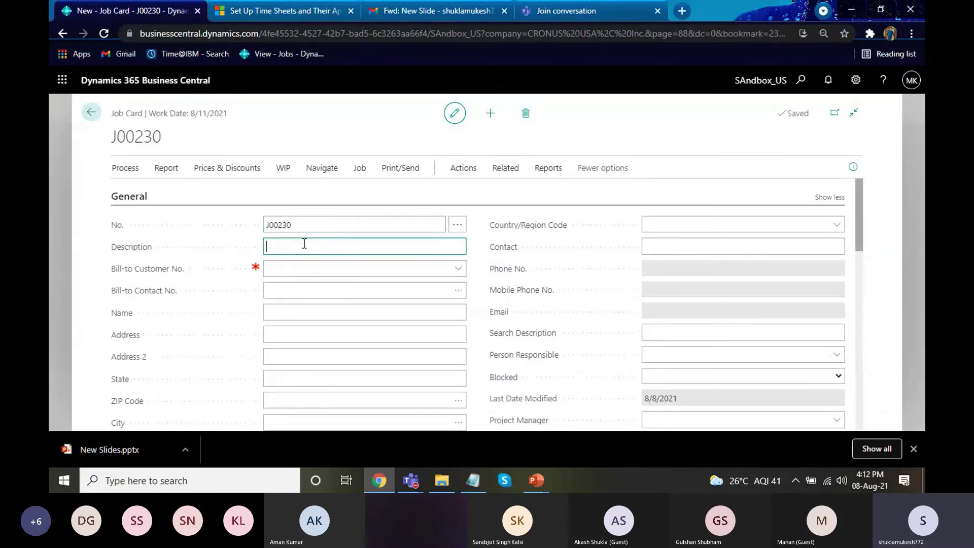
pyautogui.write('Test 5432')
pyautogui.press('Tab')
pyautogui.press('Tab')
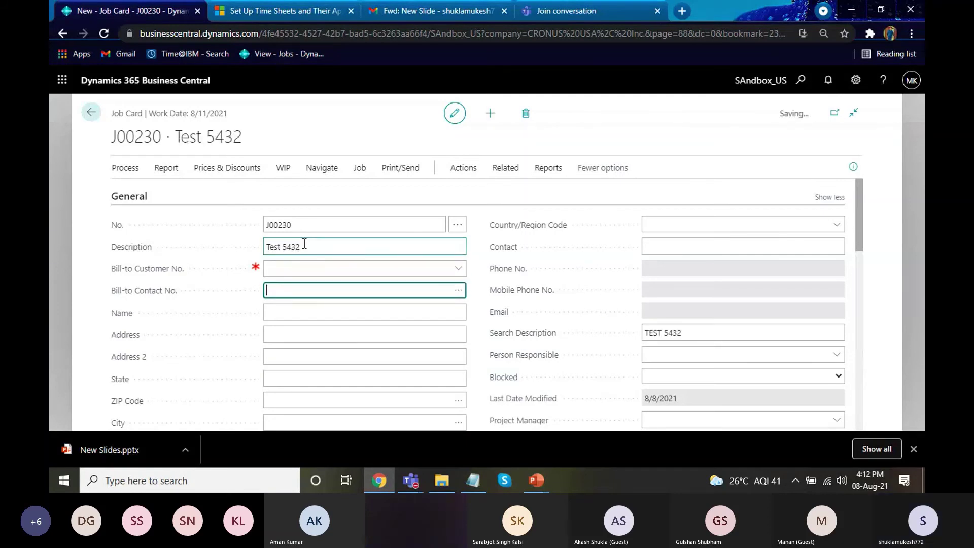
# - Choose School of Fine Art as the new job's bill-to customer and check the default values in its Posting section
pyautogui.hotkey('shift', 'Tab')
pyautogui.hotkey('alt', 'Down')
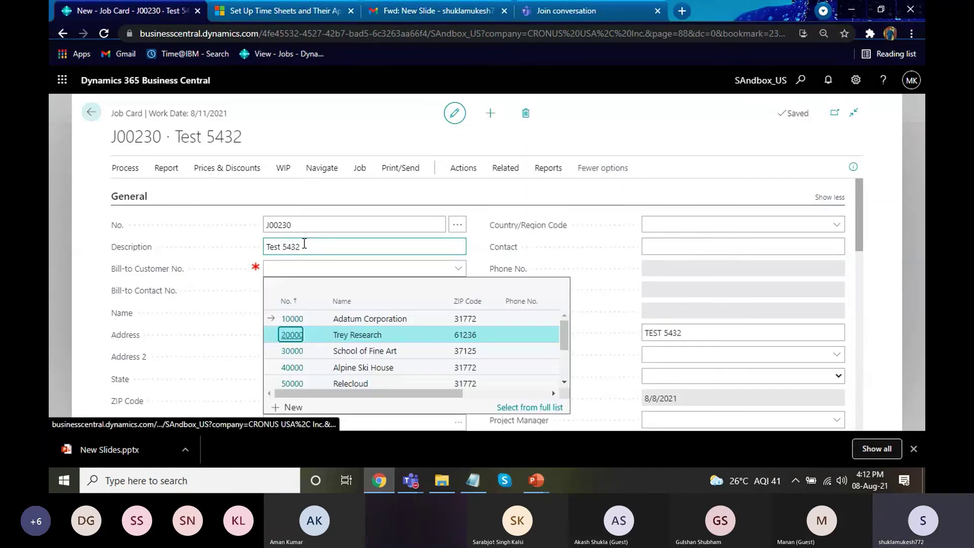
pyautogui.press('Down')
pyautogui.press('Return')
pyautogui.press('Tab')
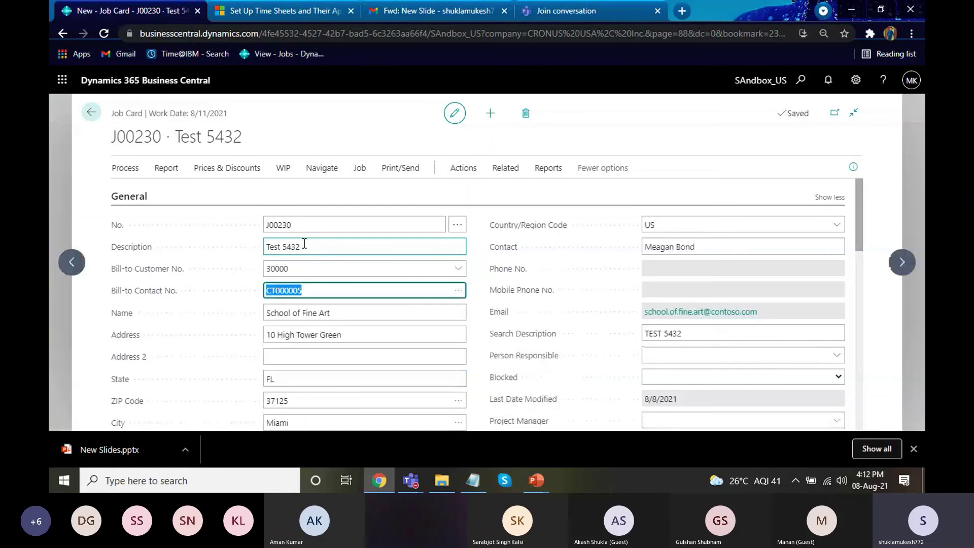
pyautogui.moveTo(860, 227); pyautogui.dragTo(863, 327)
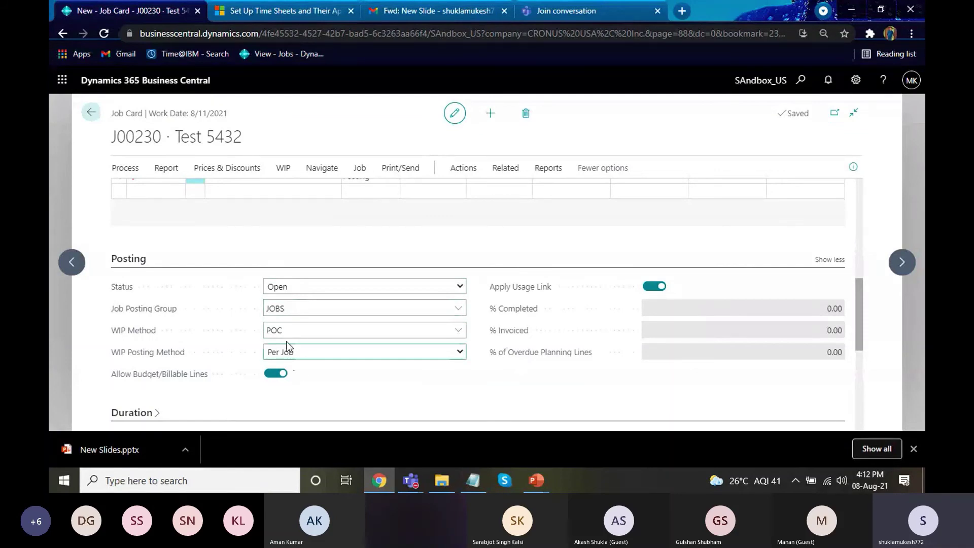
# - Start copying job tasks into the new job from another job and choose J00220, Old building Reno., as the source job
pyautogui.scroll(2, 862, 302)
pyautogui.moveTo(862, 298); pyautogui.dragTo(861, 269)
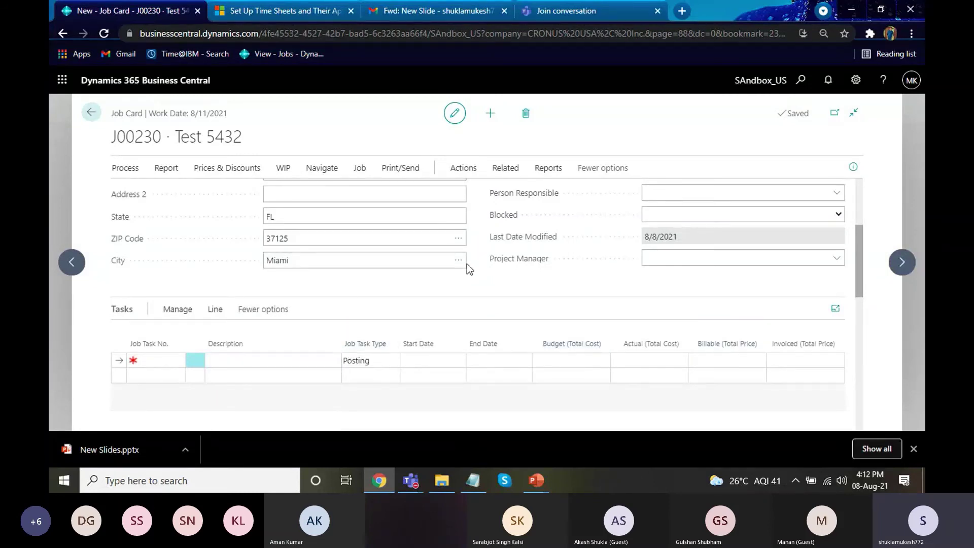
pyautogui.click(126, 169)
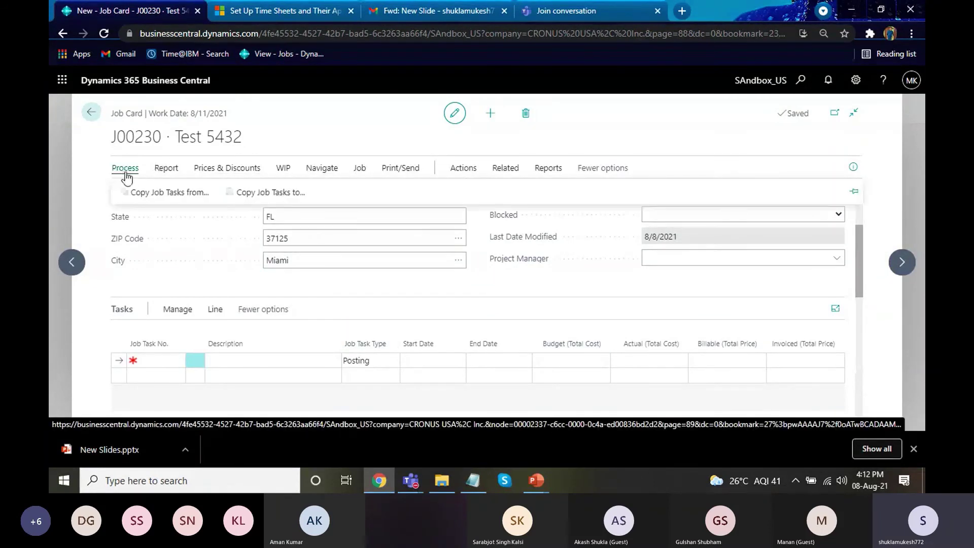
pyautogui.click(155, 198)
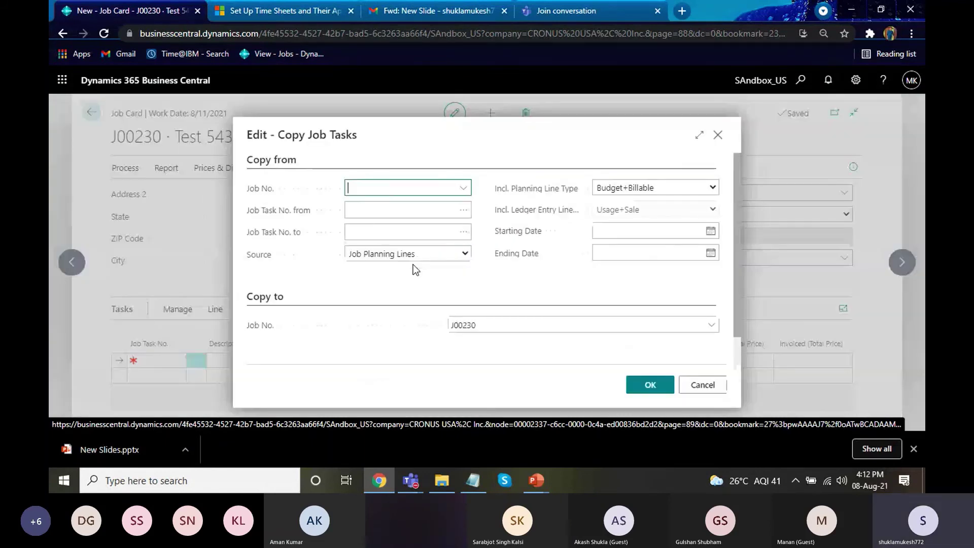
pyautogui.click(463, 190)
pyautogui.moveTo(646, 246); pyautogui.dragTo(648, 308)
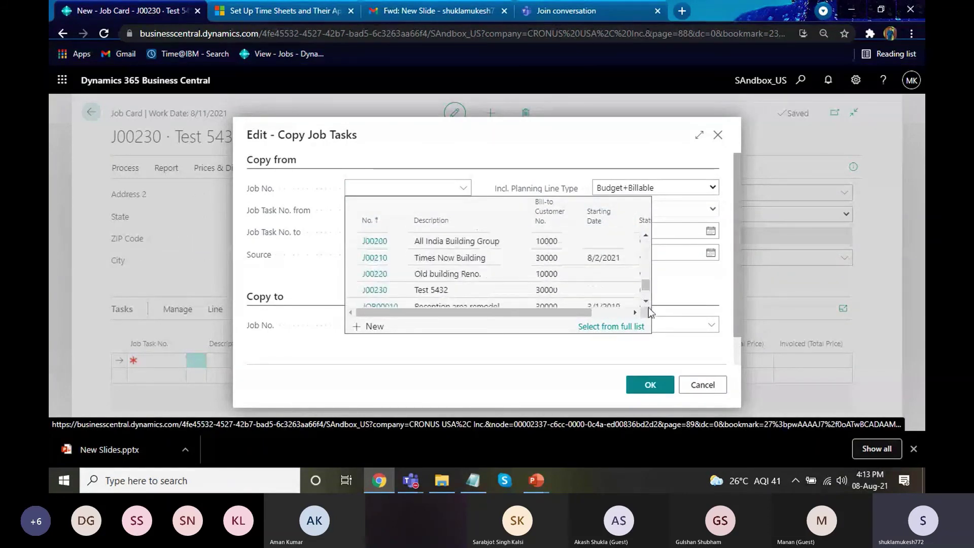
pyautogui.click(446, 274)
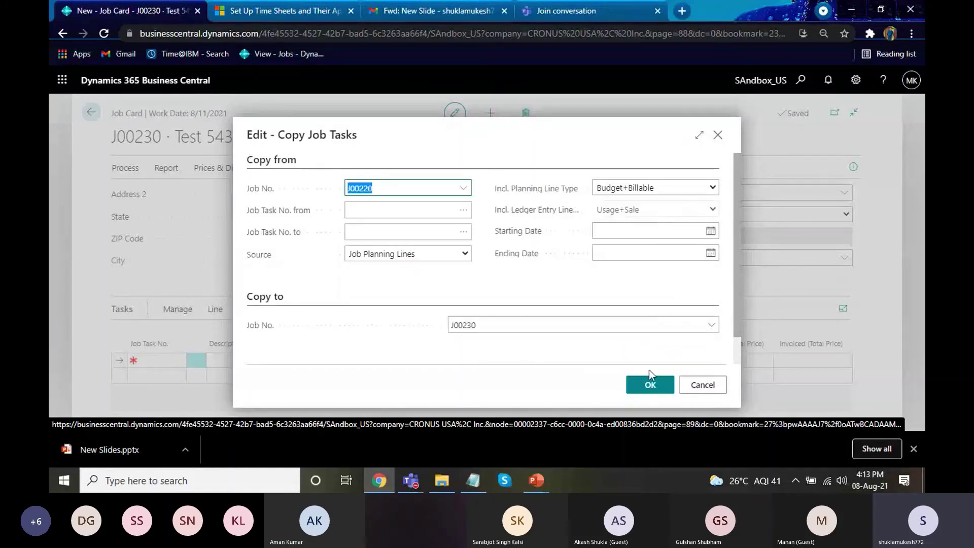
# - Set the range of job tasks to copy from 1000 to 1399
pyautogui.click(461, 217)
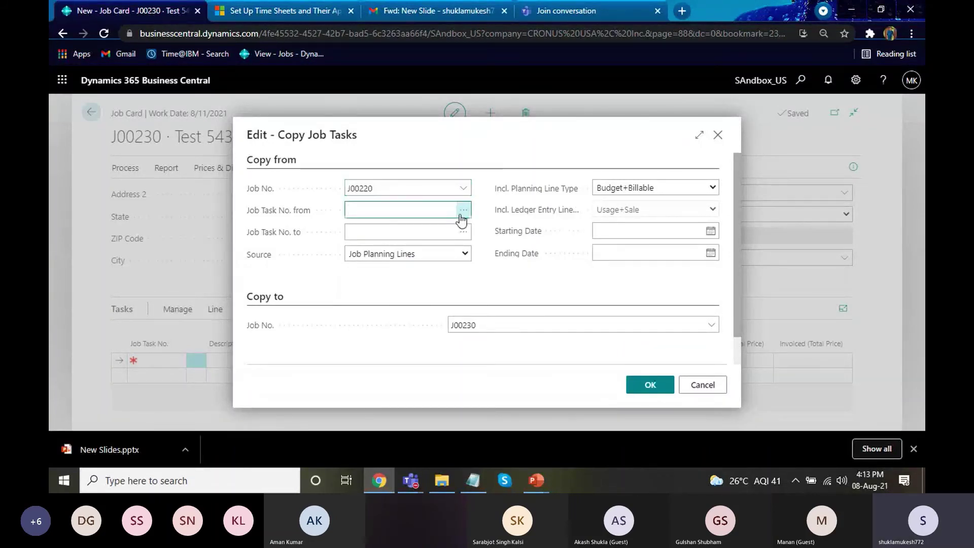
pyautogui.click(461, 215)
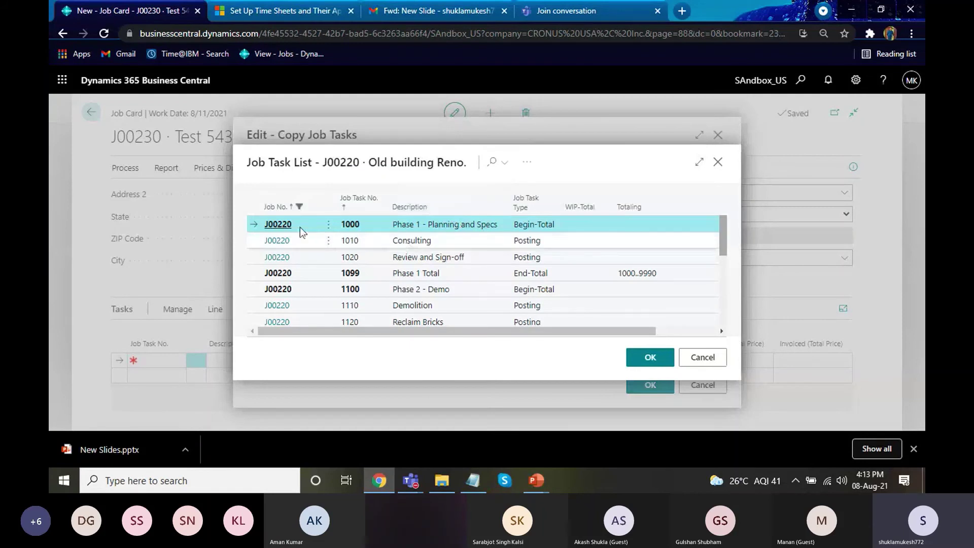
pyautogui.doubleClick(462, 224)
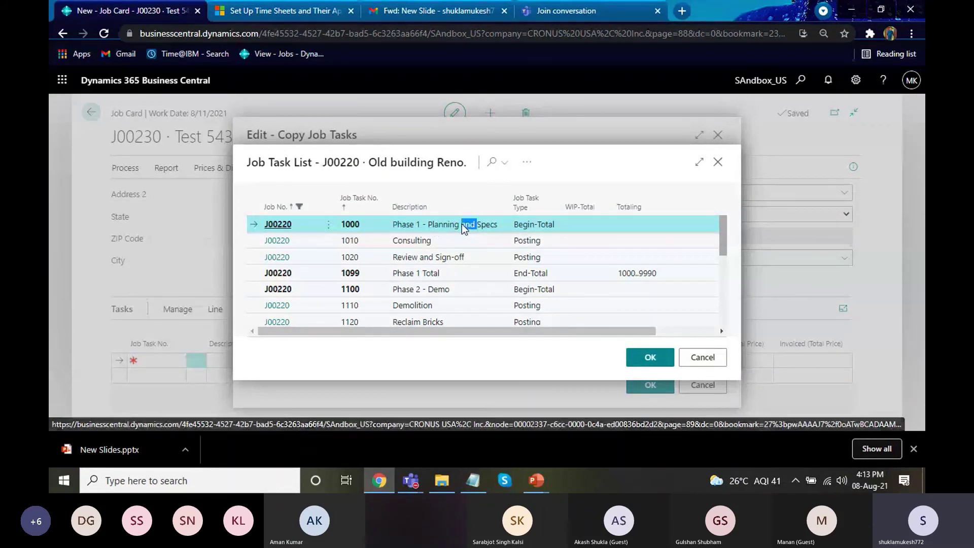
pyautogui.click(650, 357)
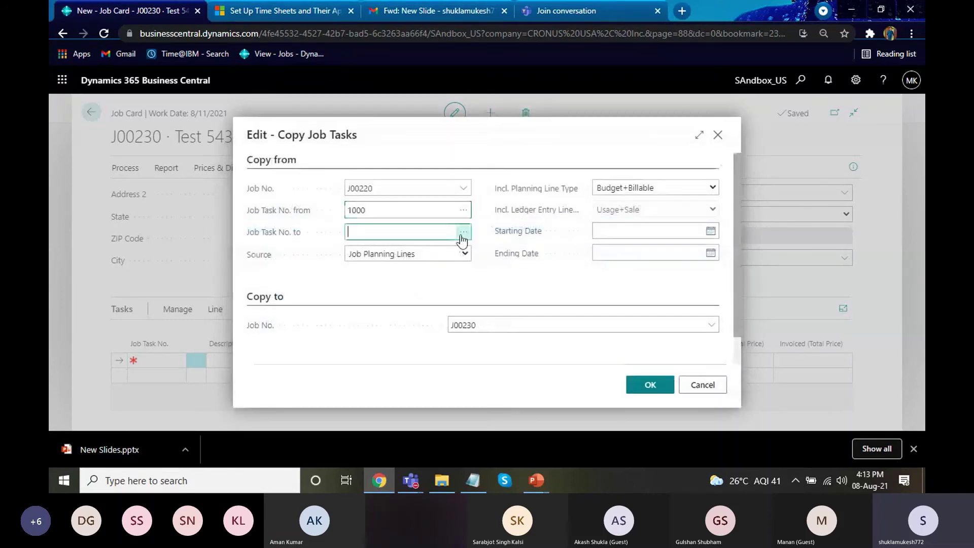
pyautogui.click(462, 233)
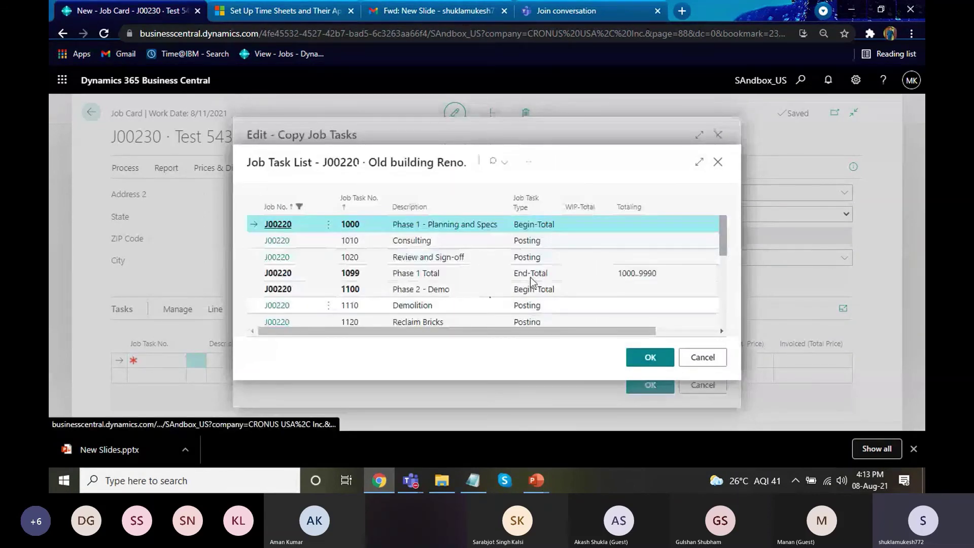
pyautogui.moveTo(723, 236); pyautogui.dragTo(729, 309)
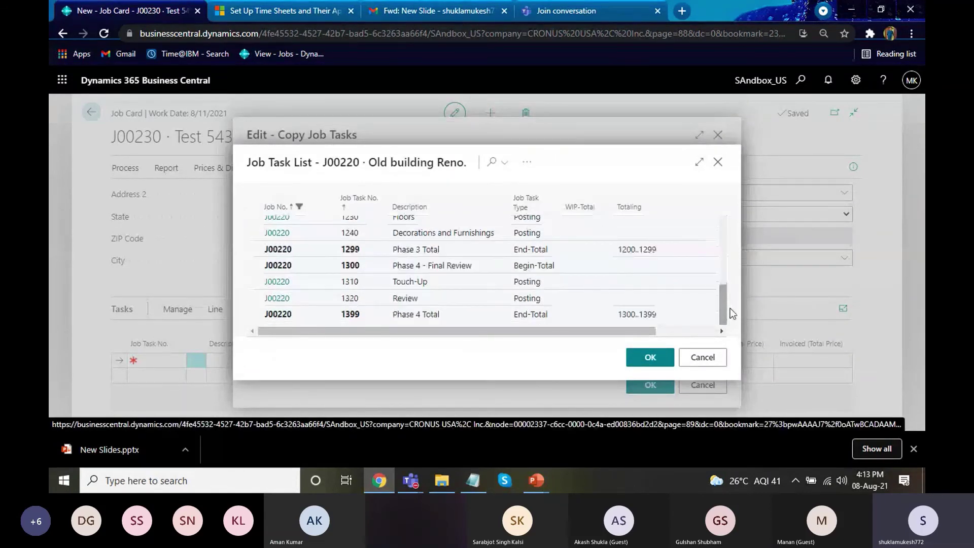
pyautogui.click(458, 319)
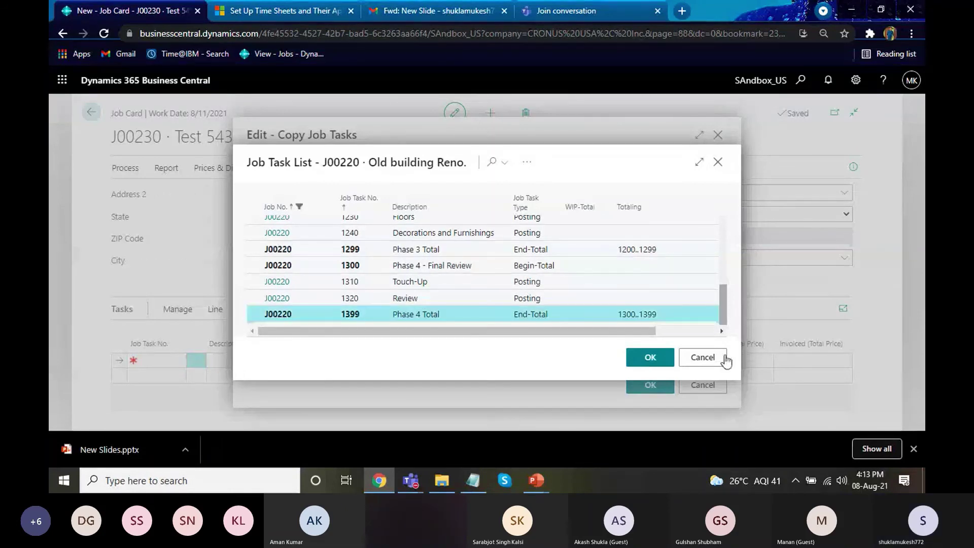
pyautogui.click(647, 358)
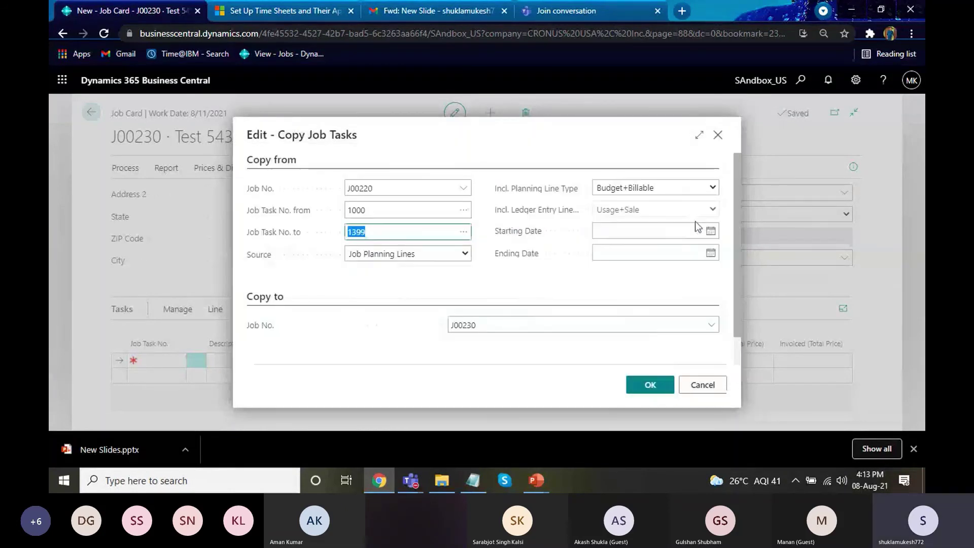
# - Set the copy's starting date to 8/16/2021 and its ending date to 8/27/2021
pyautogui.click(711, 232)
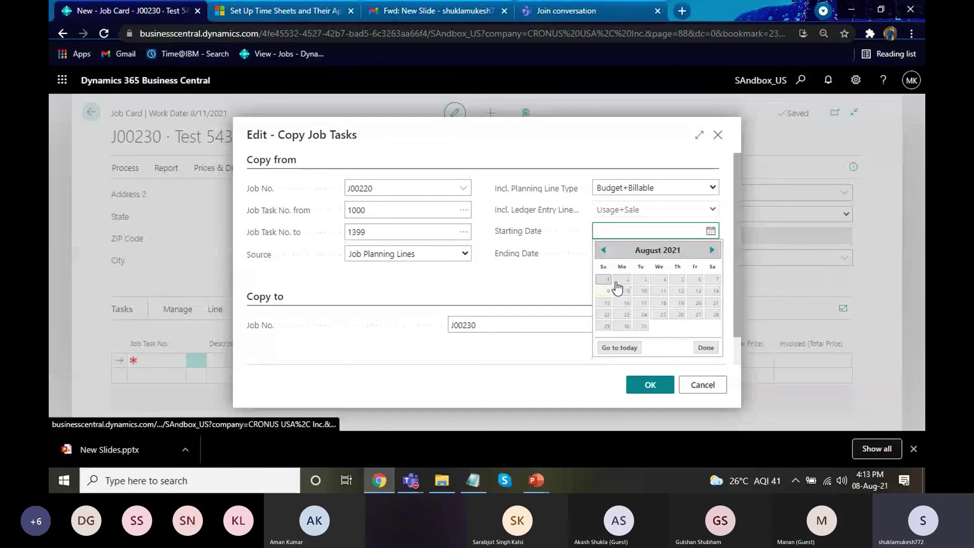
pyautogui.click(627, 303)
pyautogui.click(710, 258)
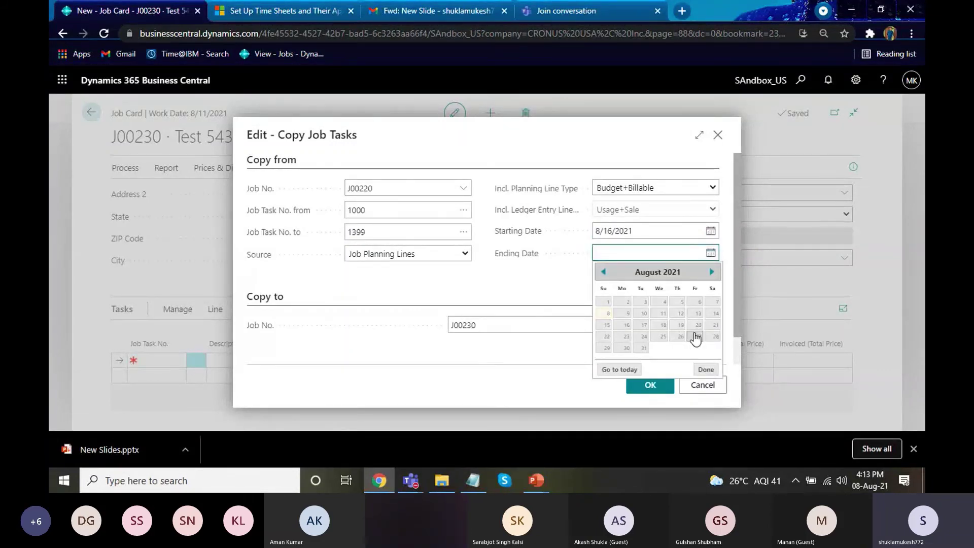
pyautogui.click(695, 337)
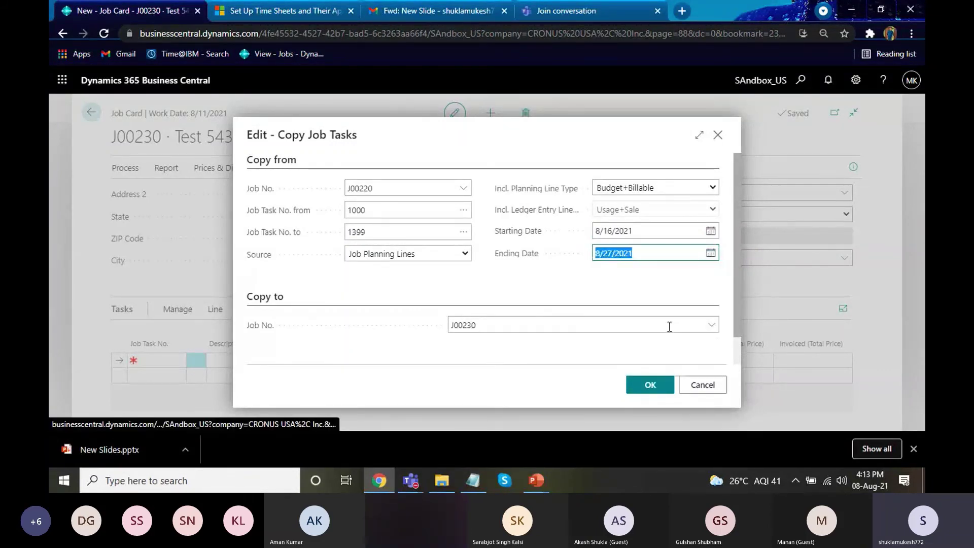
# - Include Budget+Billable planning lines, run the copy into job J00230 and review the task lines on its card
pyautogui.click(712, 189)
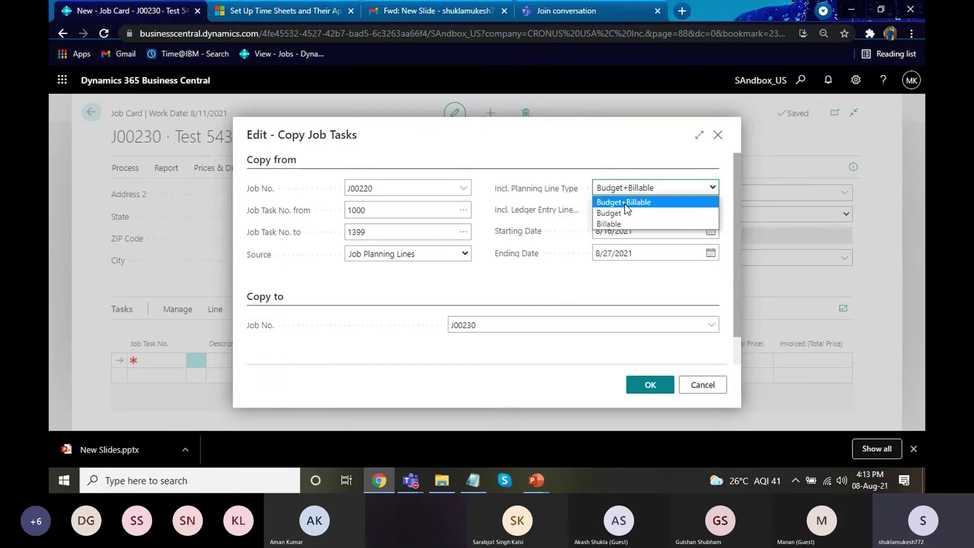
pyautogui.click(625, 203)
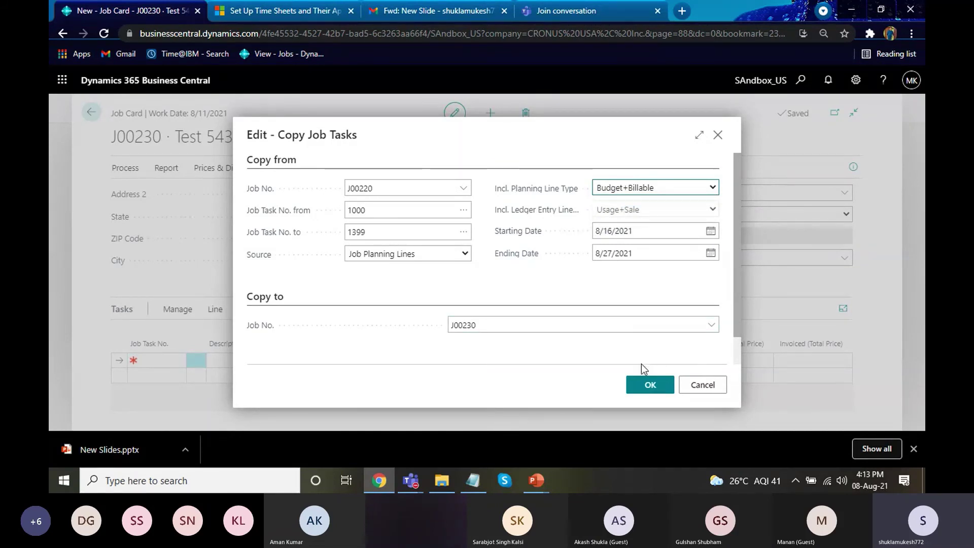
pyautogui.click(649, 385)
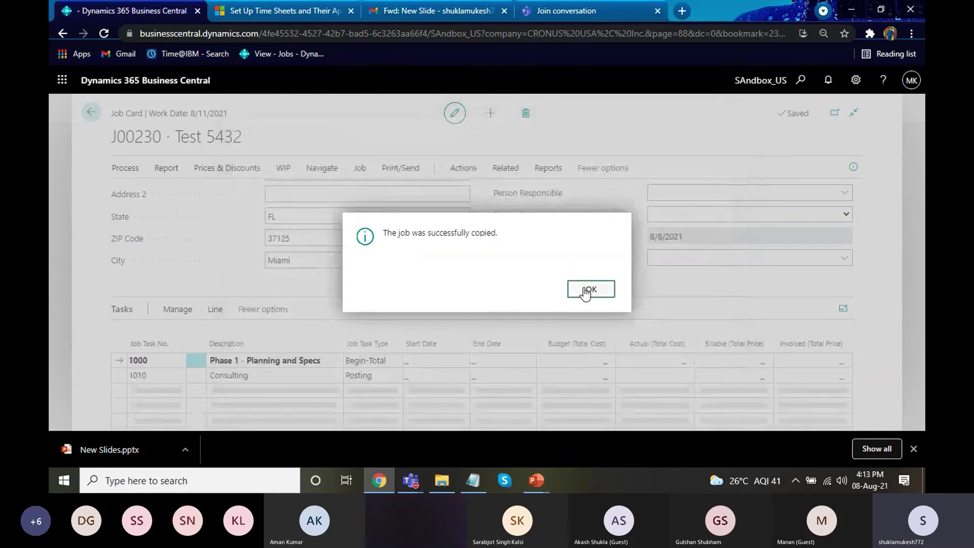
pyautogui.click(586, 290)
pyautogui.scroll(-3, 862, 284)
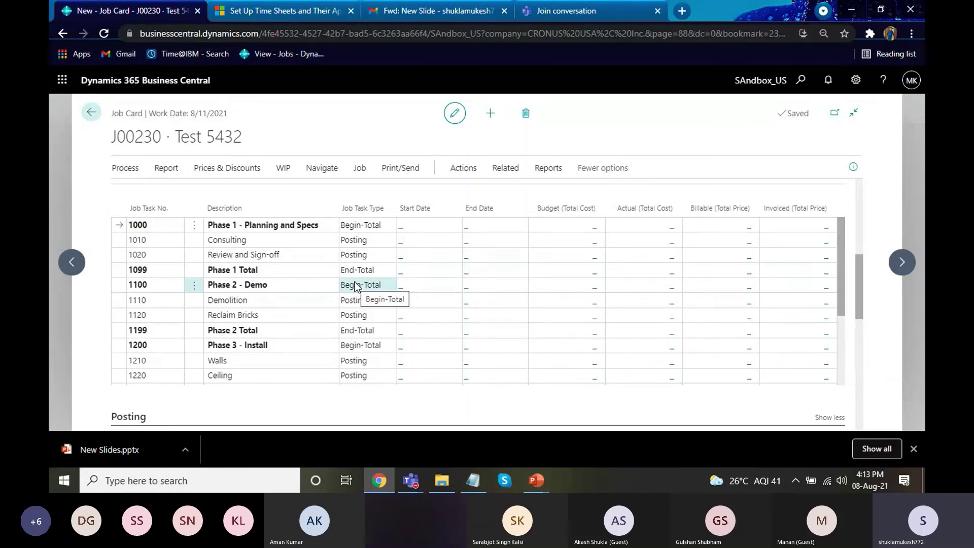
# - Check the agenda slide in the PowerPoint slide show and return to the Jobs list in Business Central
pyautogui.hotkey('alt', 'Tab')
pyautogui.hotkey('shift', 'alt', 'Tab')
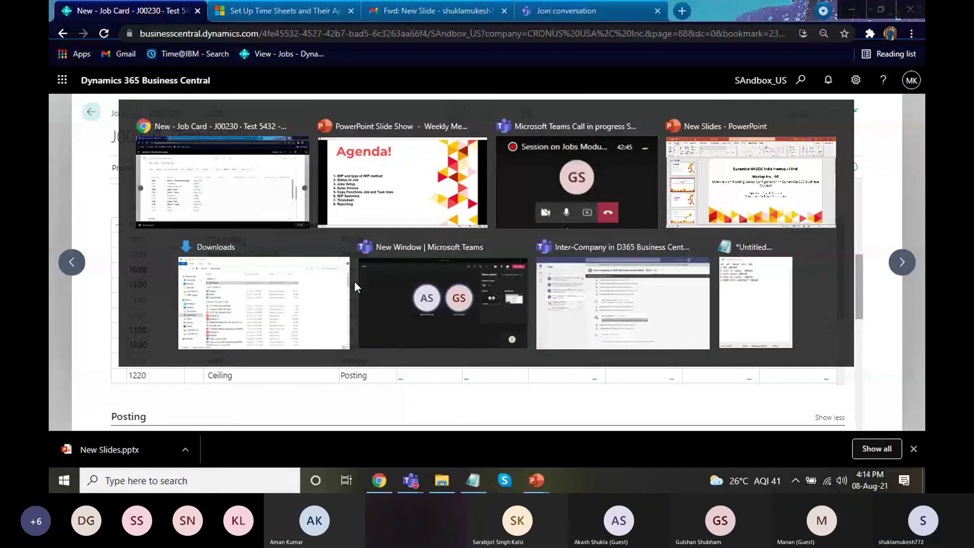
pyautogui.hotkey('alt', 'Tab')
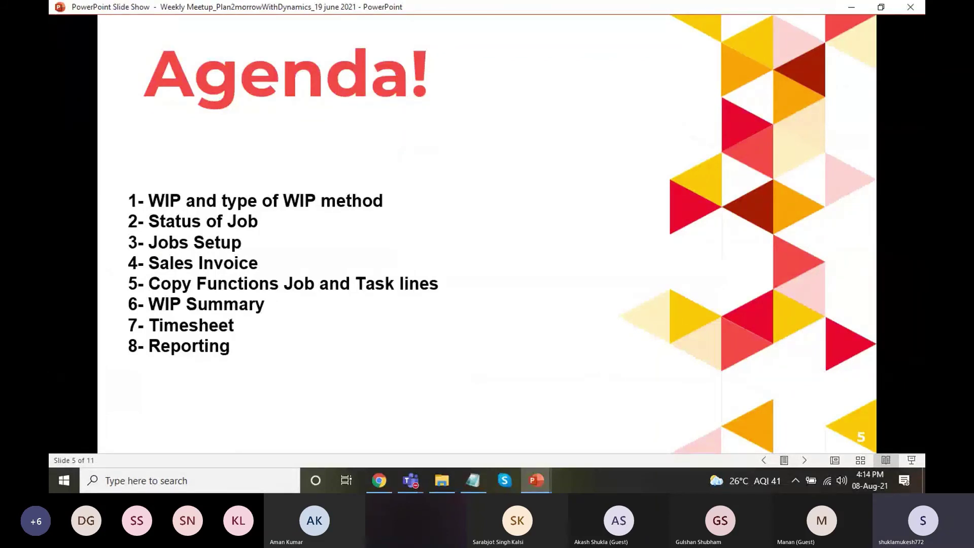
pyautogui.hotkey('alt', 'Tab')
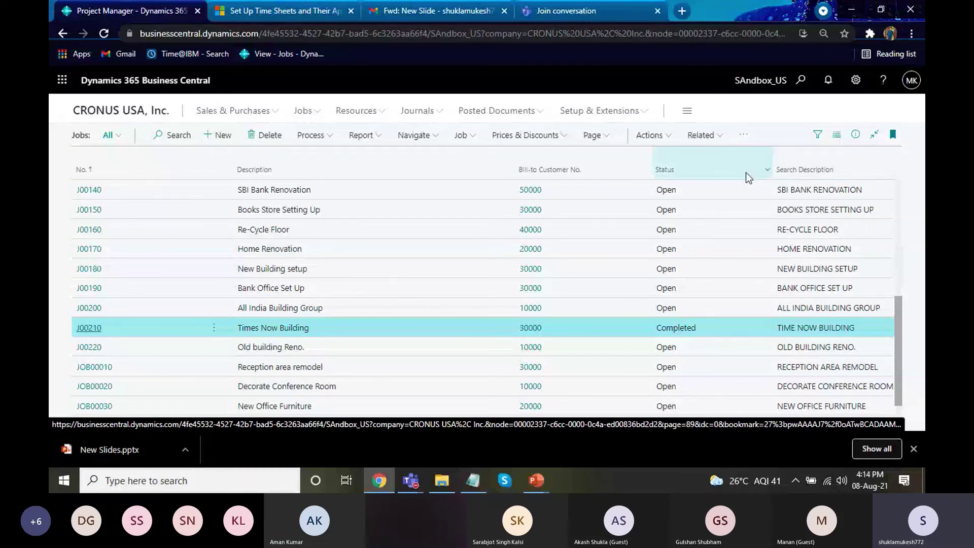
pyautogui.moveTo(746, 172)
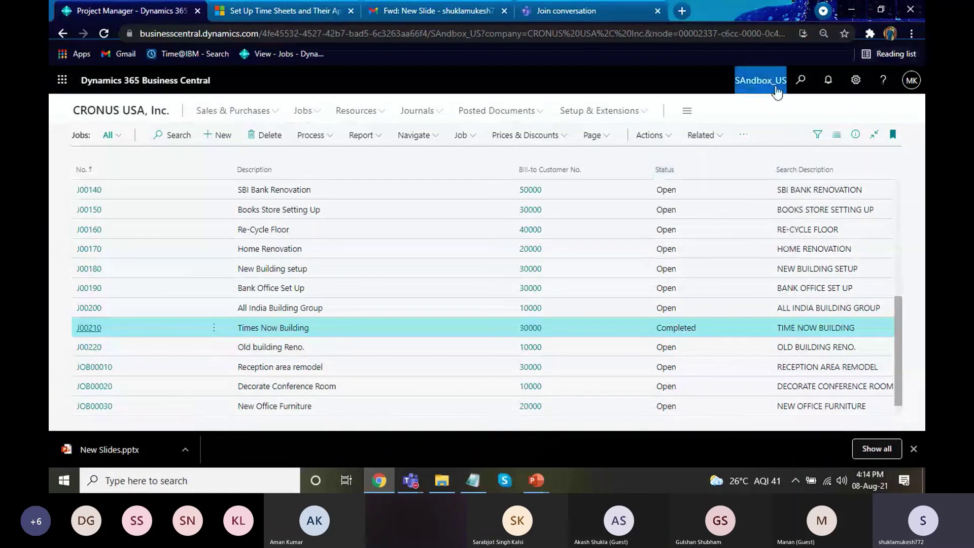
pyautogui.click(794, 90)
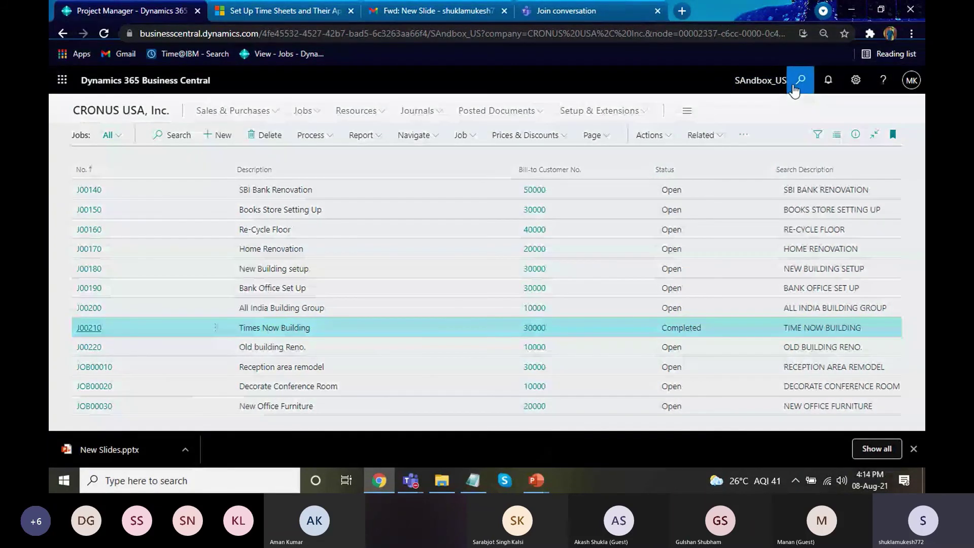
pyautogui.write('time sheet')
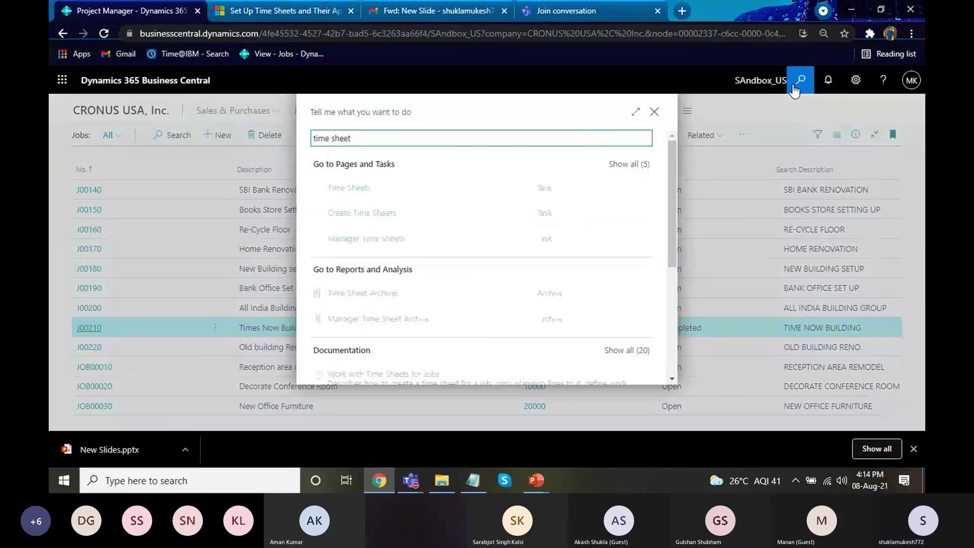
pyautogui.press('Down')
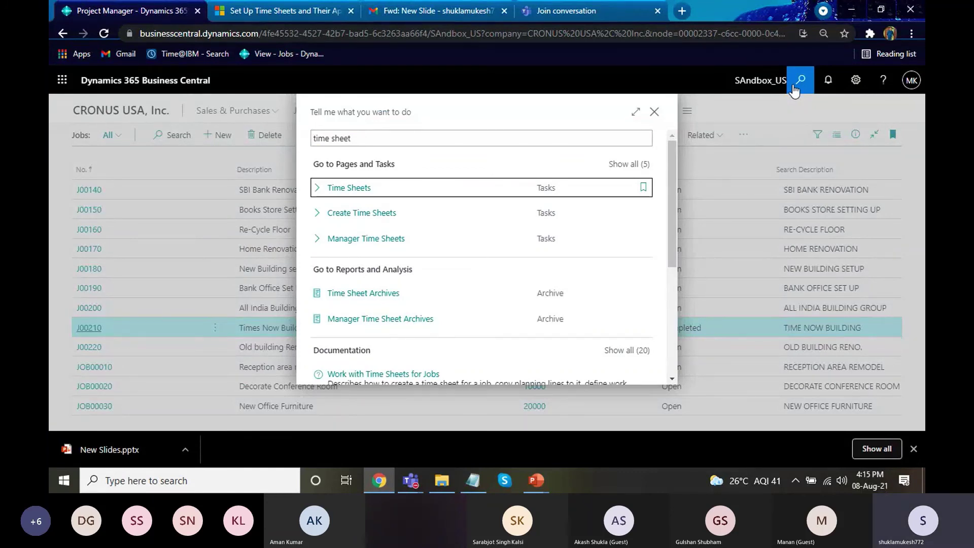
pyautogui.press('Up')
pyautogui.press('BackSpace')
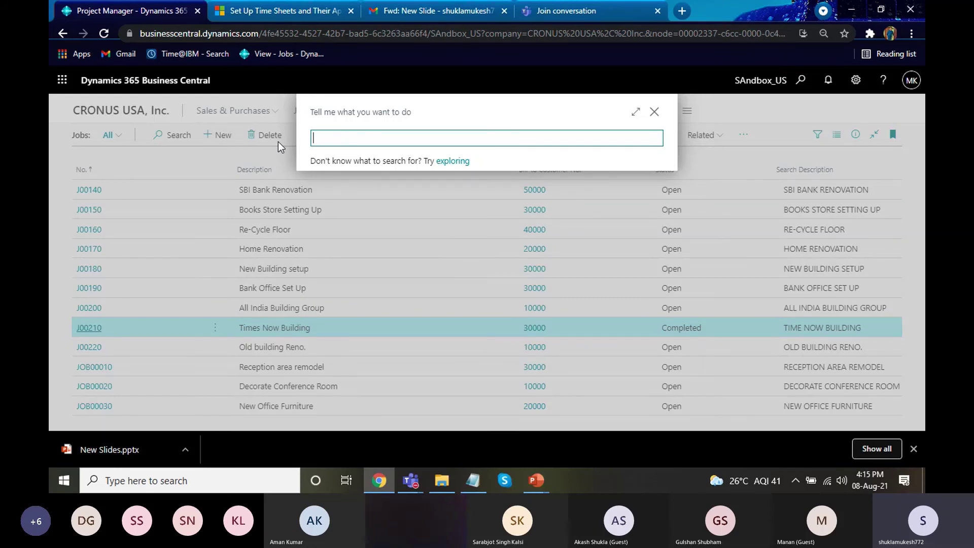
# - Search for "Resource set" and open the Resources Setup page
pyautogui.write('Resou')
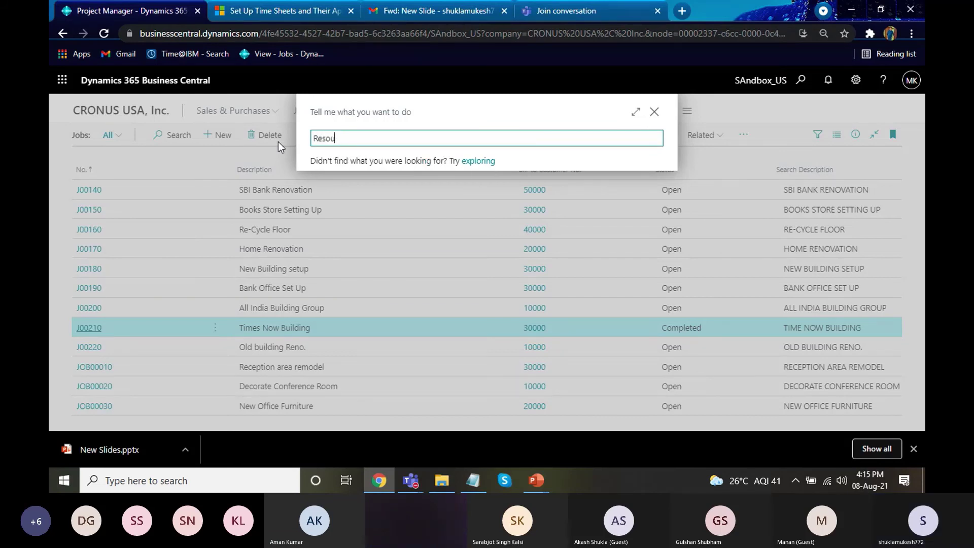
pyautogui.write('rce s')
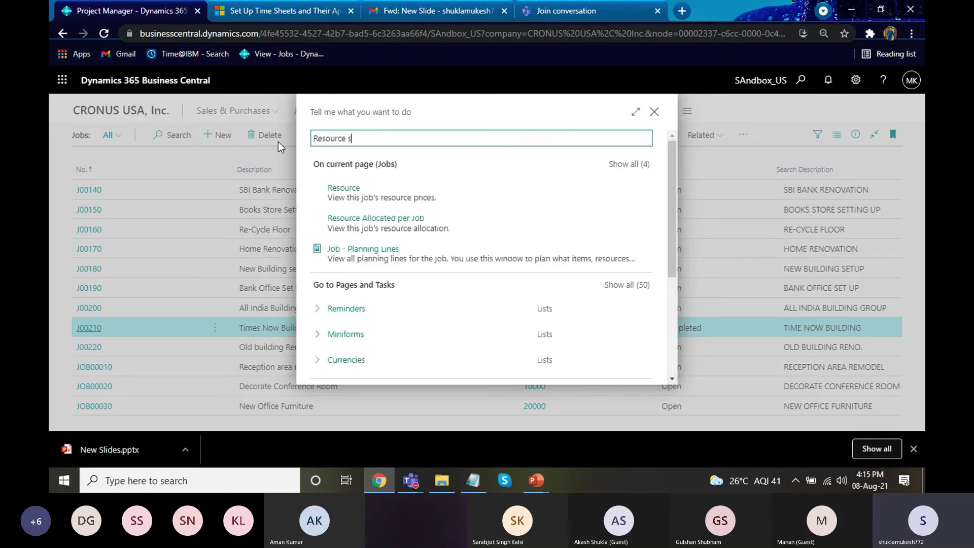
pyautogui.write('et')
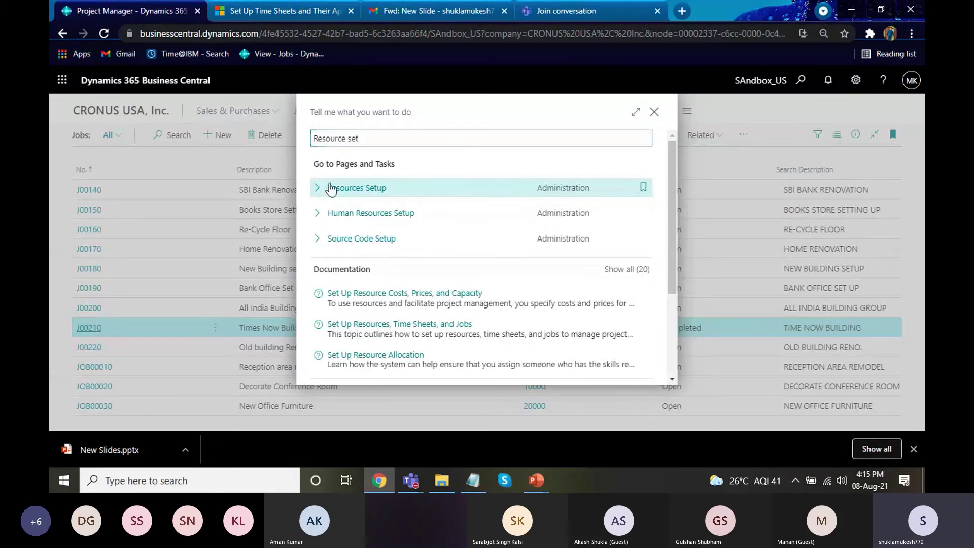
pyautogui.click(359, 196)
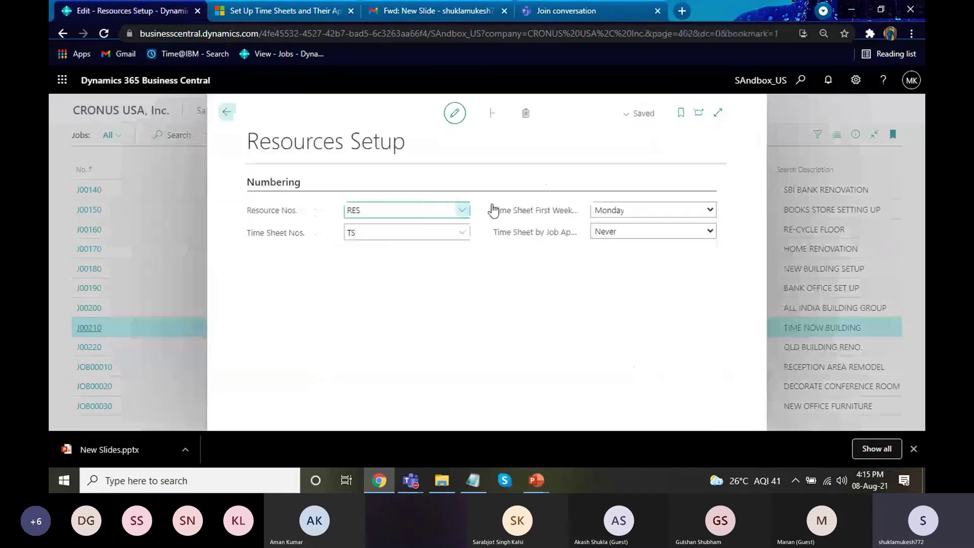
# - Review the first weekday, time sheet number series and time-sheet-by-job approval options in Resources Setup, and close the page without changes
pyautogui.click(709, 214)
pyautogui.click(710, 216)
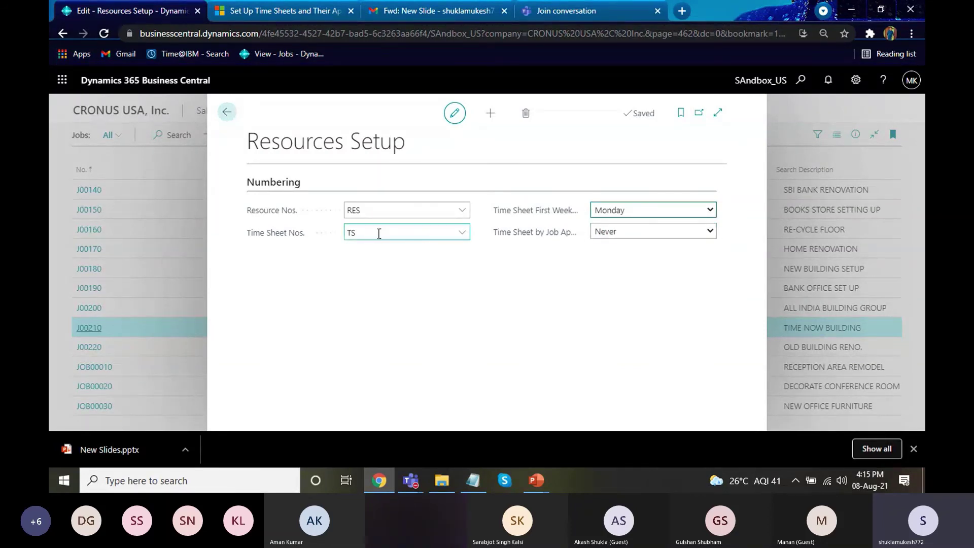
pyautogui.click(466, 234)
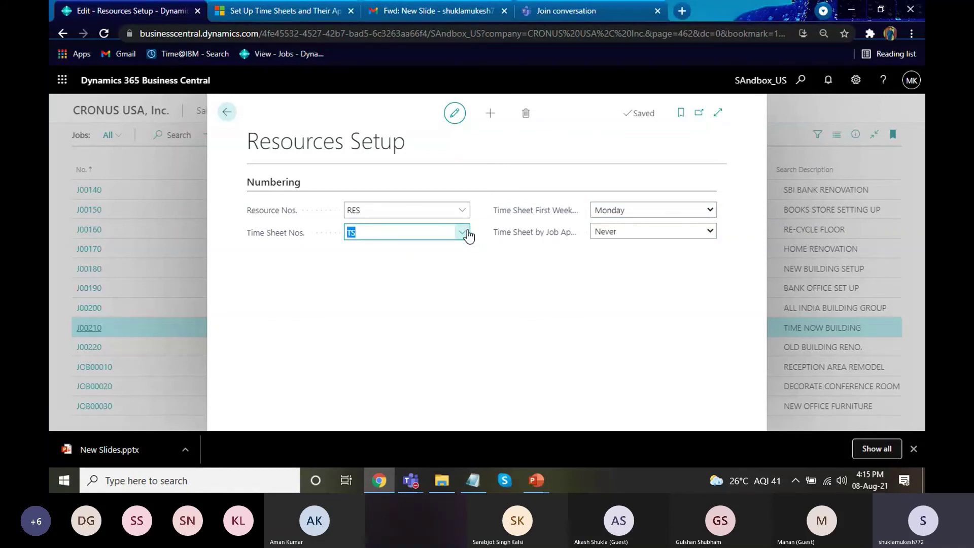
pyautogui.click(462, 233)
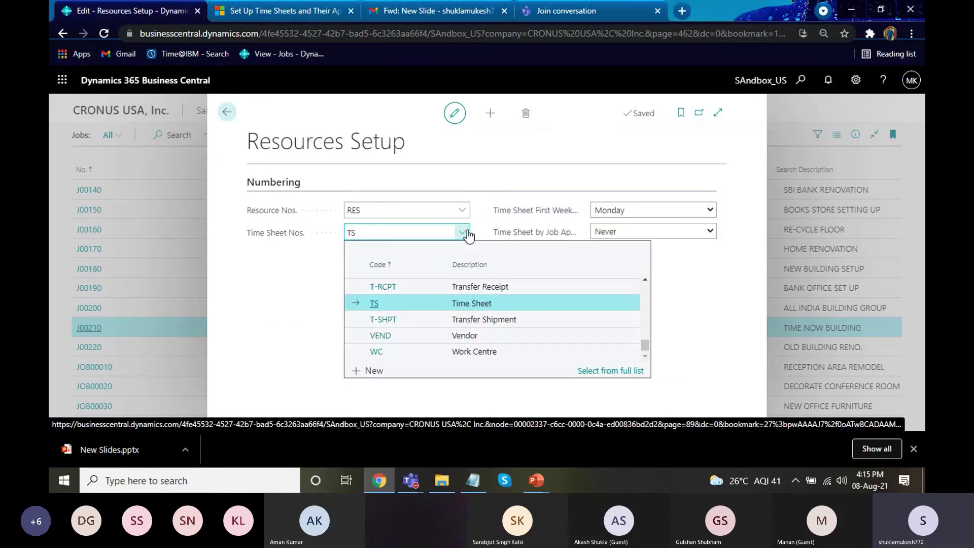
pyautogui.click(462, 233)
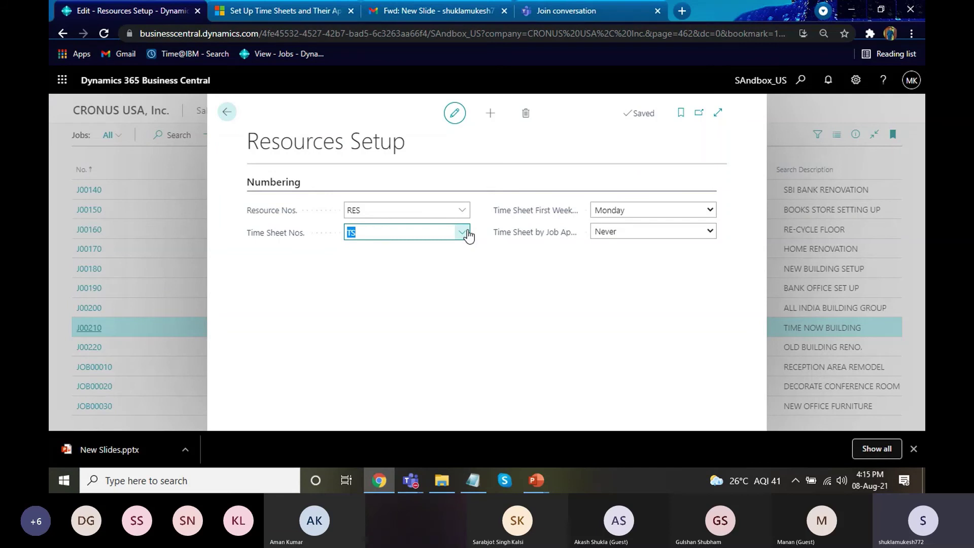
pyautogui.click(716, 233)
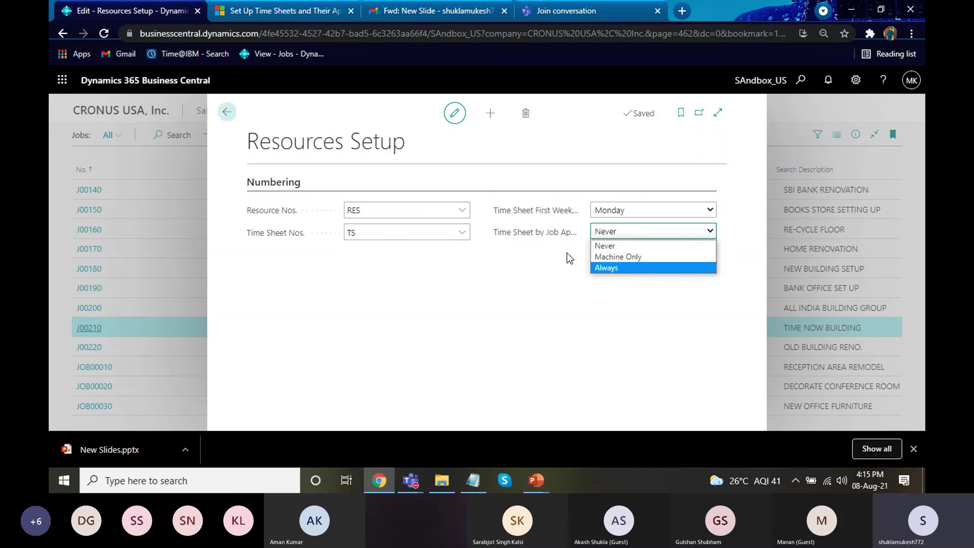
pyautogui.moveTo(553, 238)
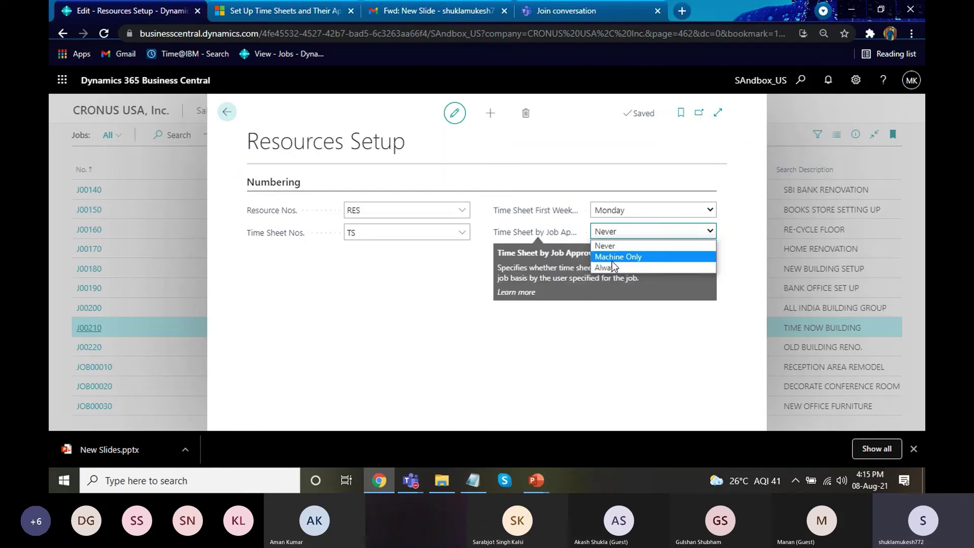
pyautogui.click(428, 291)
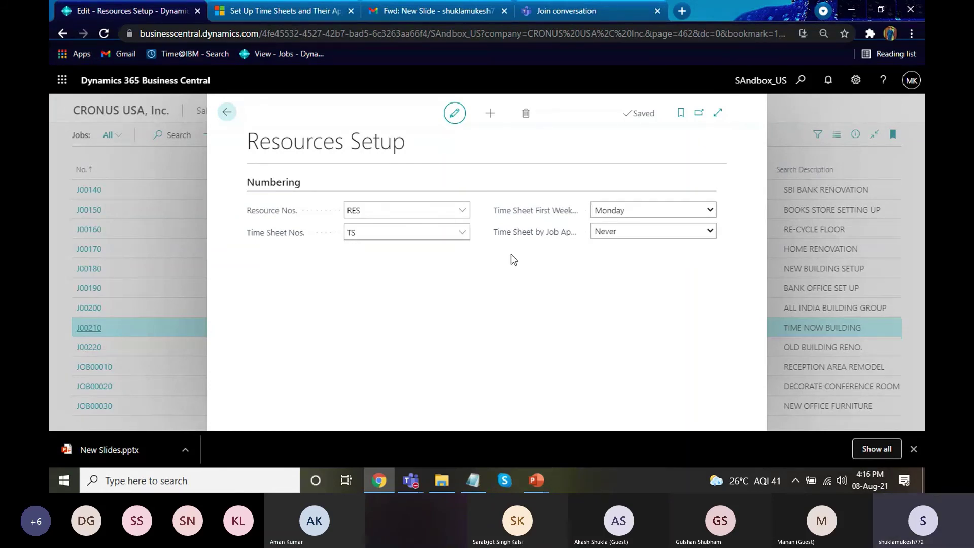
pyautogui.press('Escape')
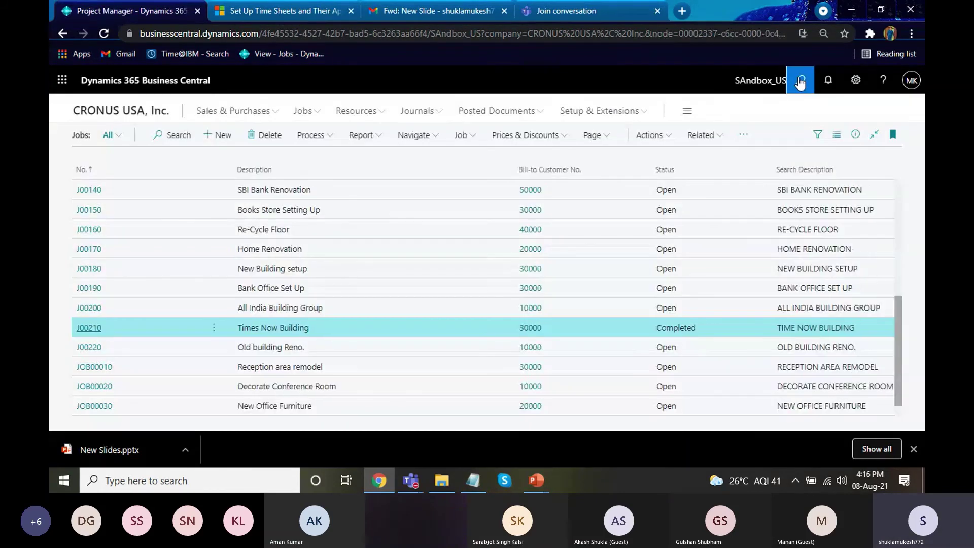
# - Search for "resou", open the Resources list and open the card of resource R0010 for editing
pyautogui.click(801, 81)
pyautogui.write('resou')
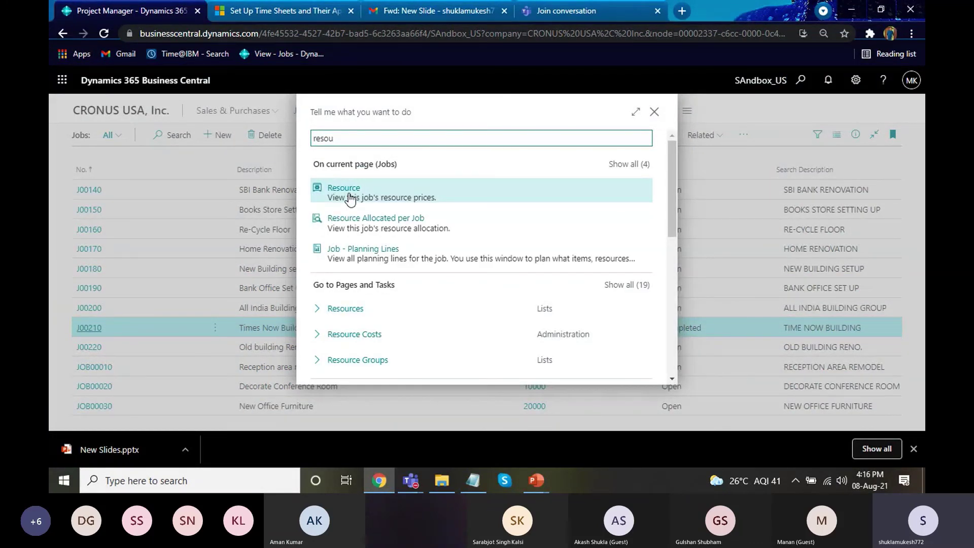
pyautogui.click(358, 310)
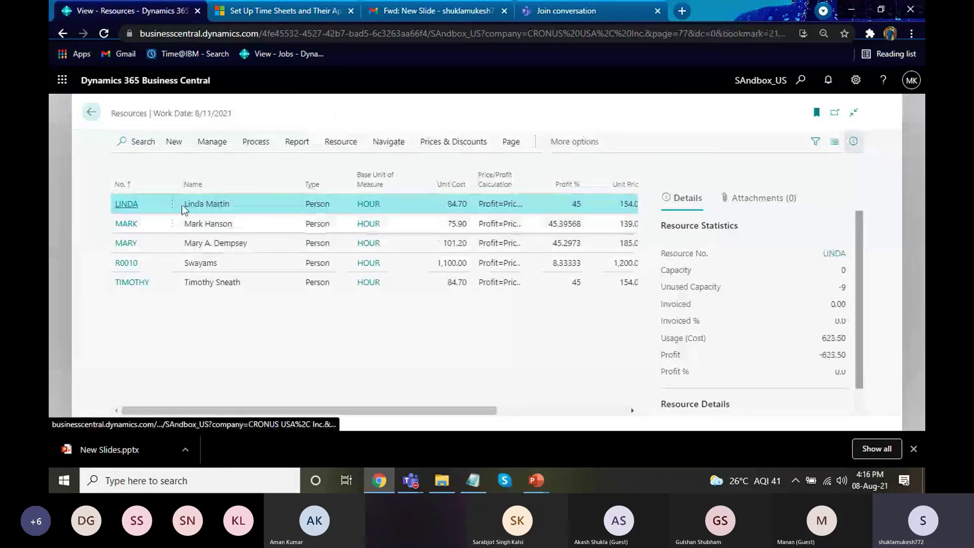
pyautogui.click(171, 263)
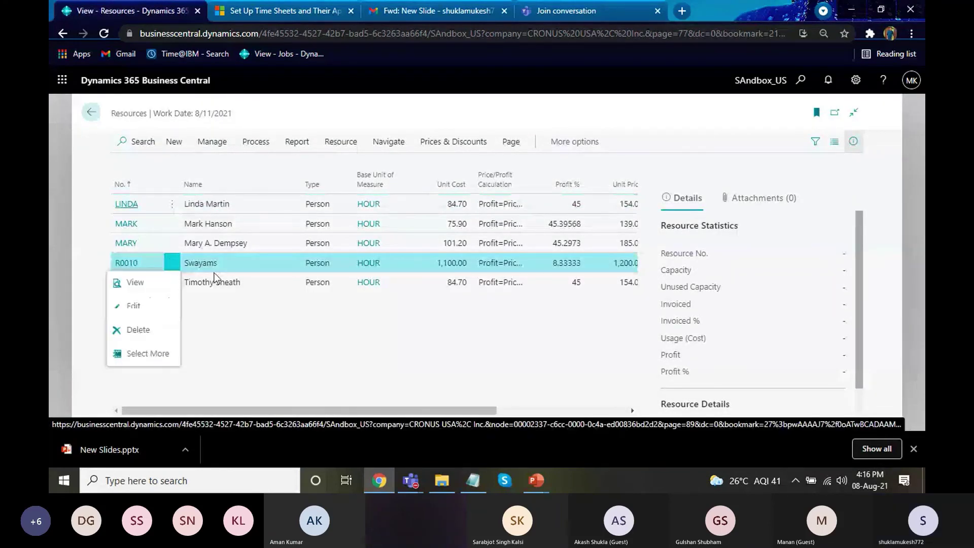
pyautogui.click(133, 305)
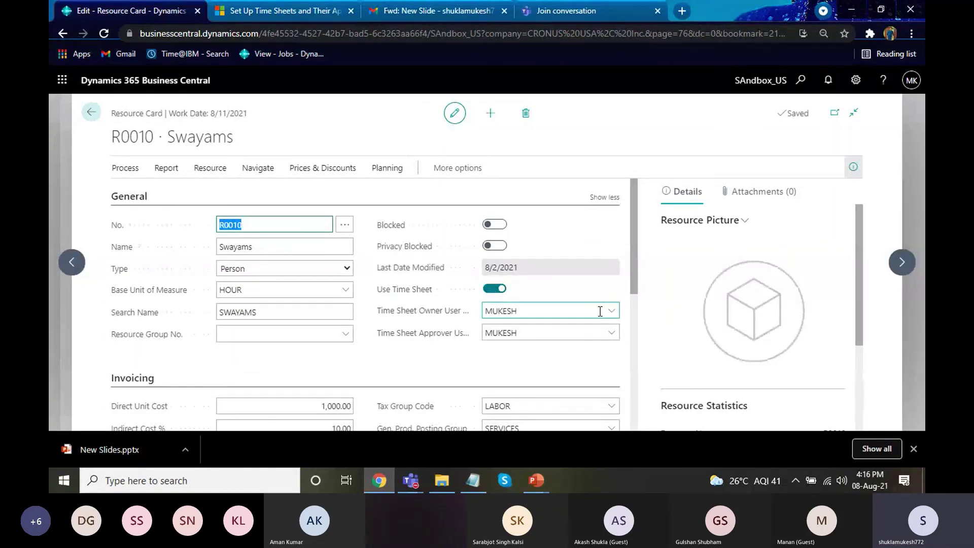
# - Check the time sheet owner choices, try to assign a different time sheet approver to resource R0010, discard the change and close the card
pyautogui.click(616, 316)
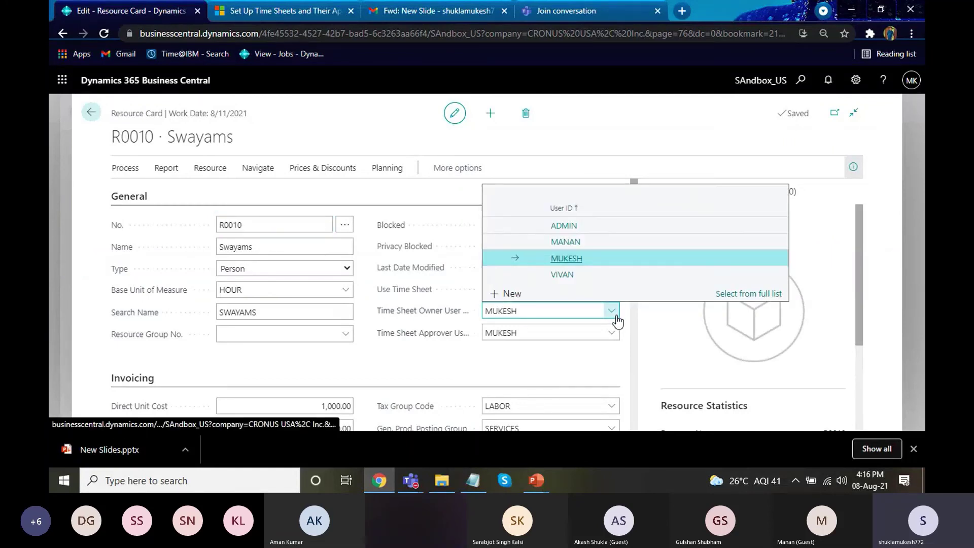
pyautogui.click(611, 332)
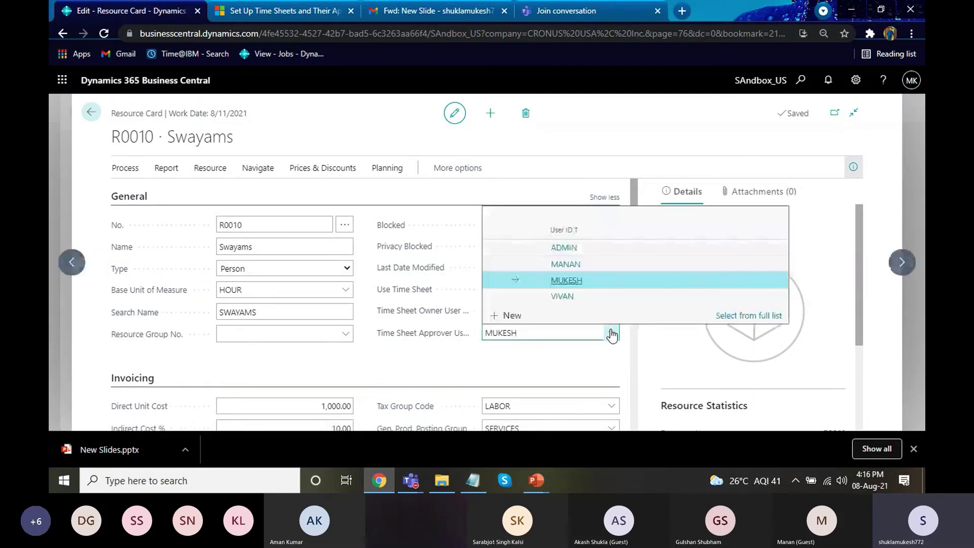
pyautogui.click(541, 266)
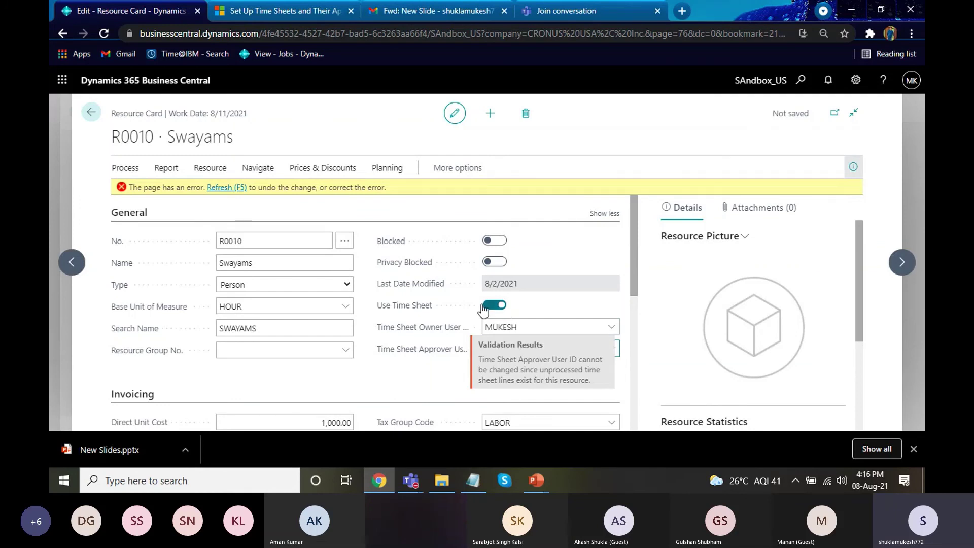
pyautogui.press('F5')
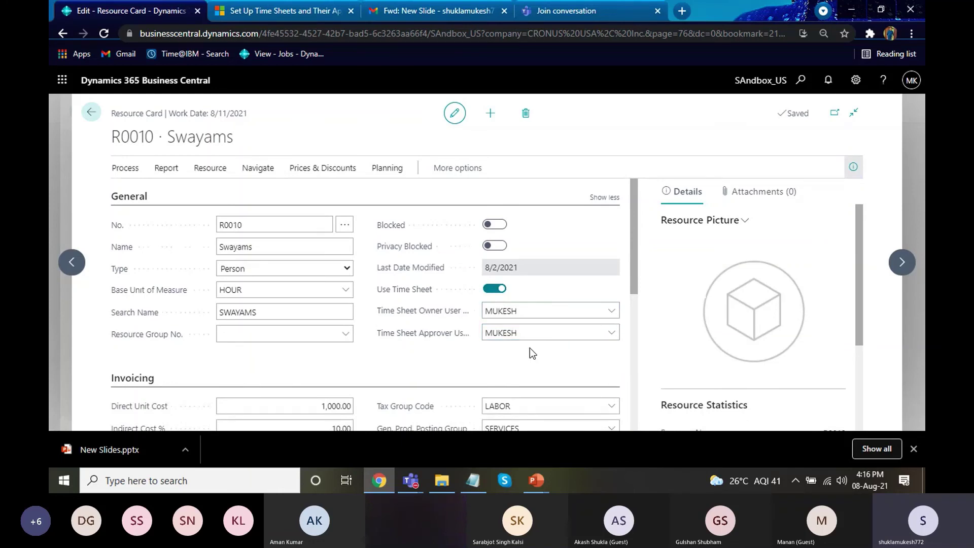
pyautogui.press('Escape')
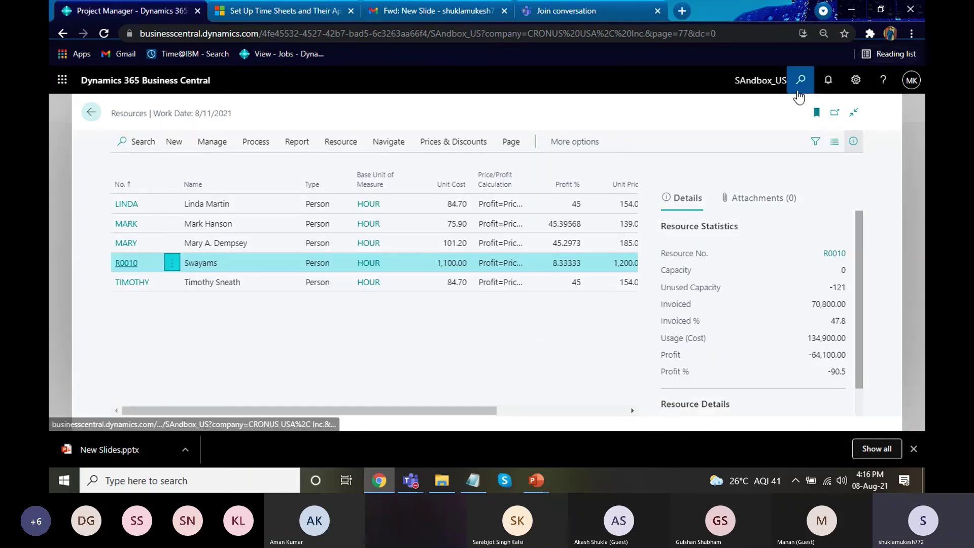
# - Search for "time sheet" and open the Time Sheets list
pyautogui.click(793, 89)
pyautogui.write('times s')
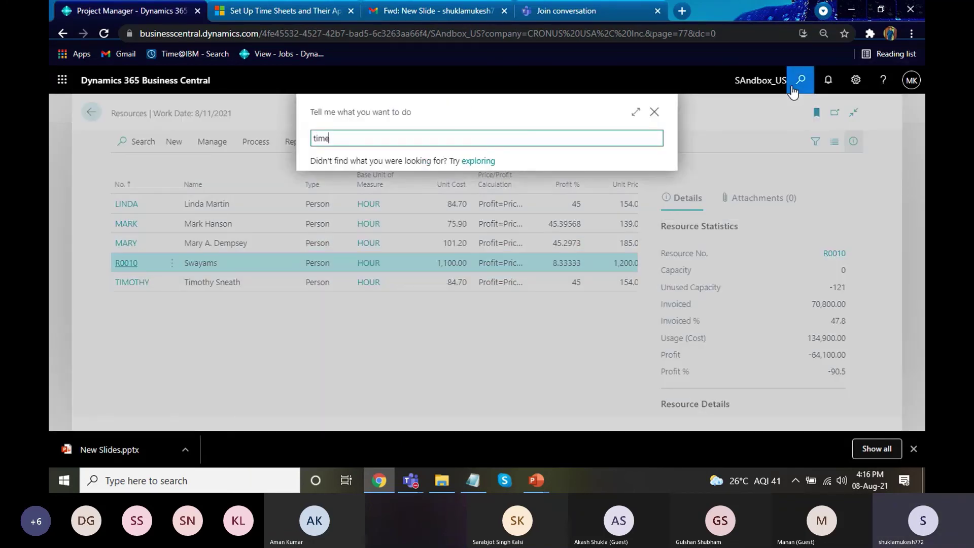
pyautogui.press('BackSpace')
pyautogui.press('BackSpace')
pyautogui.press('BackSpace')
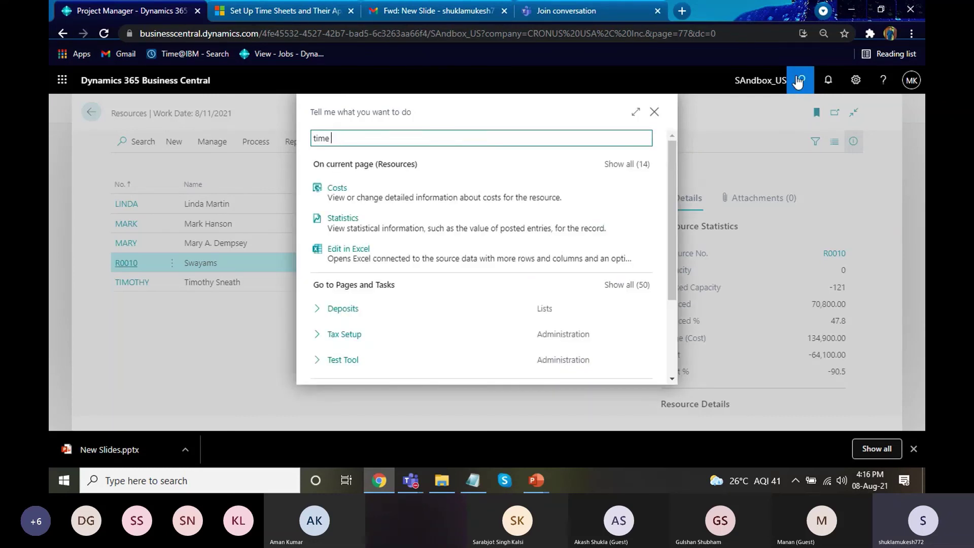
pyautogui.write('sheet')
pyautogui.click(350, 248)
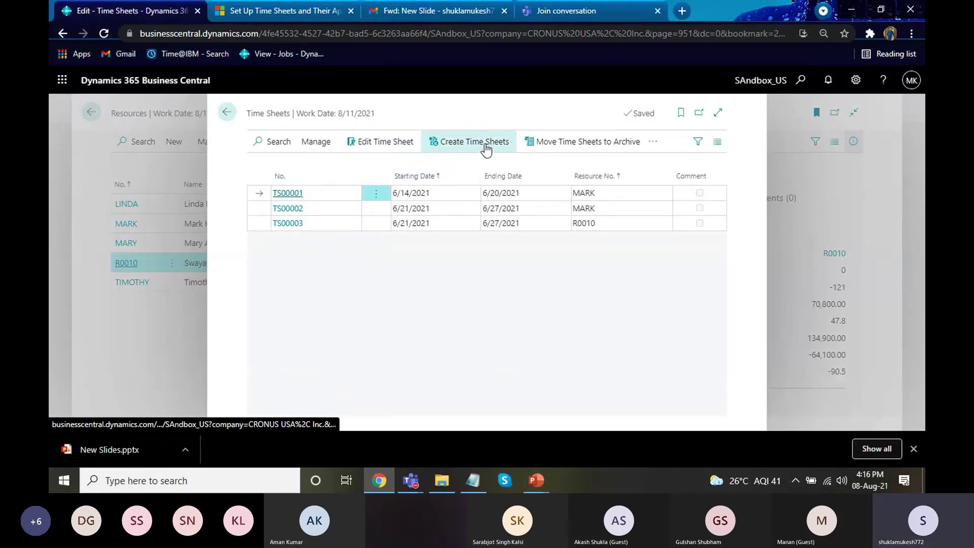
# - Open time sheet TS00001 for editing and review its existing lines
pyautogui.click(379, 195)
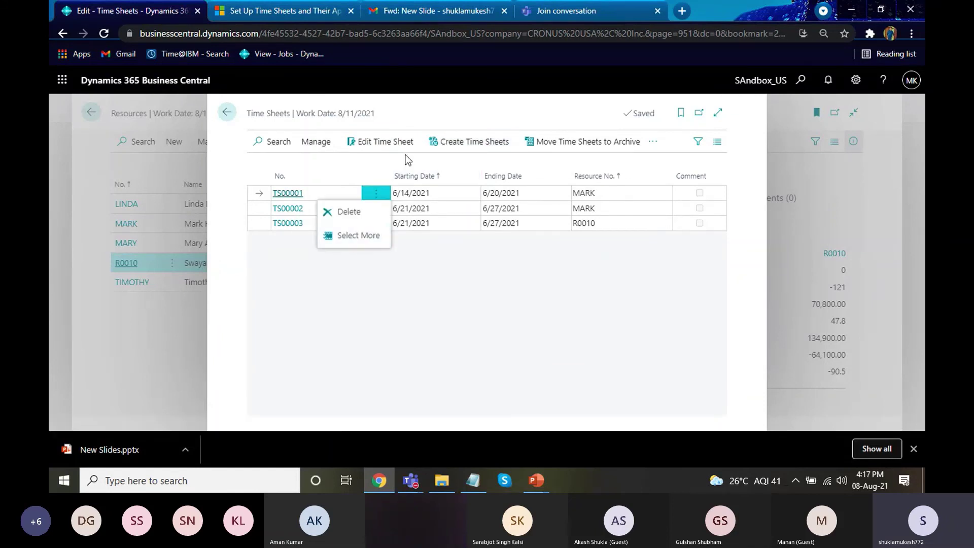
pyautogui.click(390, 146)
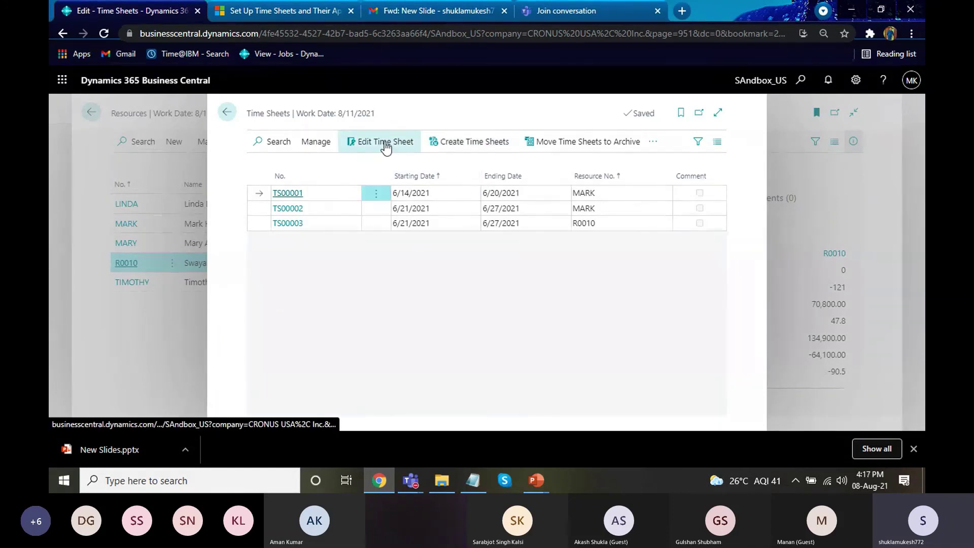
pyautogui.click(385, 145)
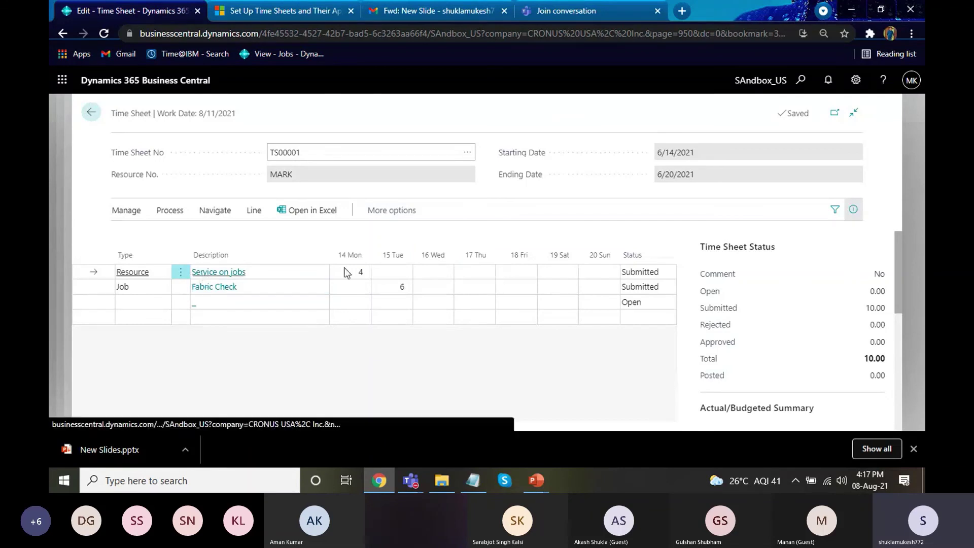
pyautogui.click(400, 285)
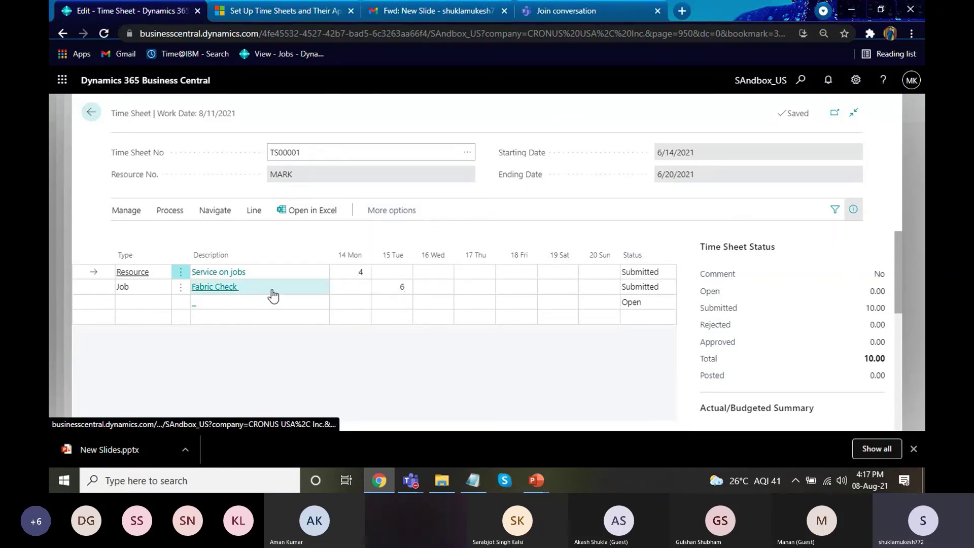
# - Set the type of the empty third time sheet line to Resource, and open and close its line details
pyautogui.click(135, 300)
pyautogui.click(135, 301)
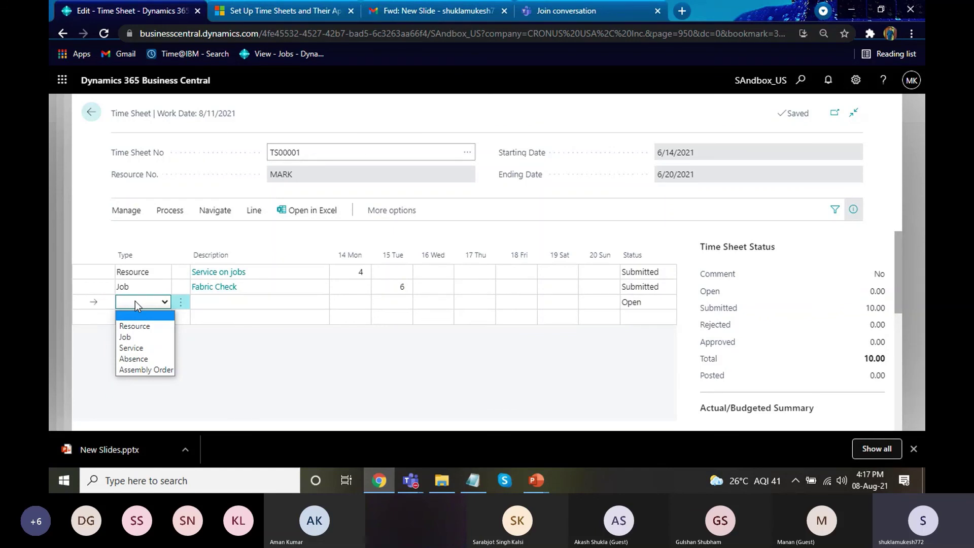
pyautogui.press('Down')
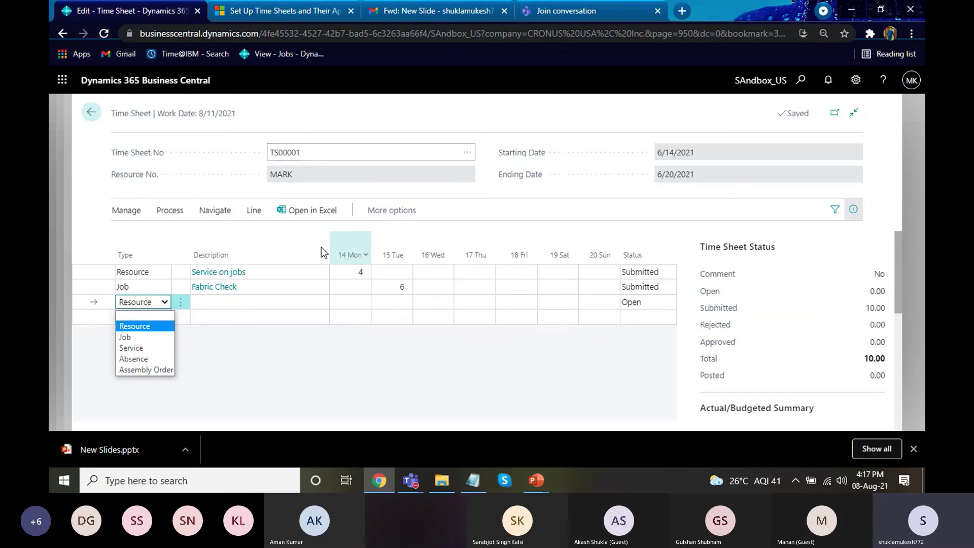
pyautogui.click(145, 328)
pyautogui.click(321, 302)
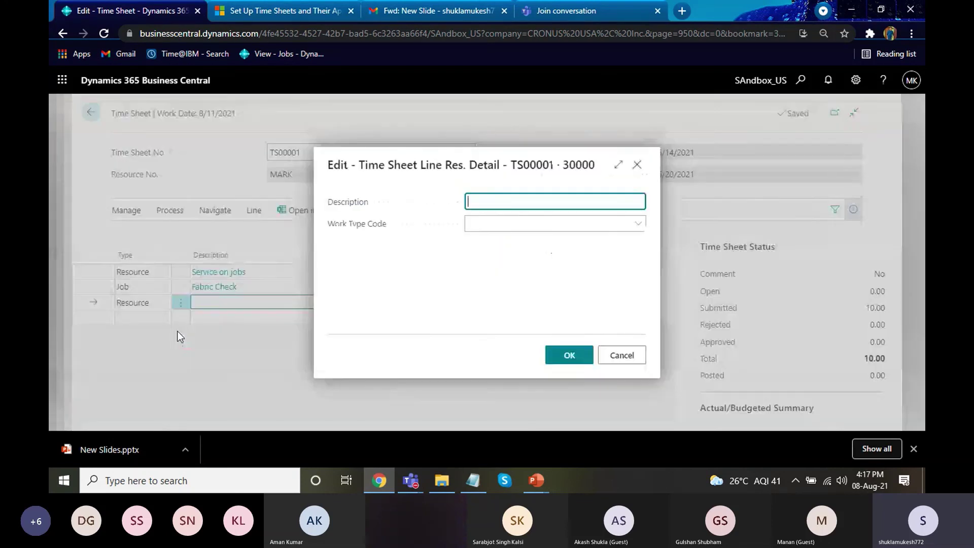
pyautogui.press('Escape')
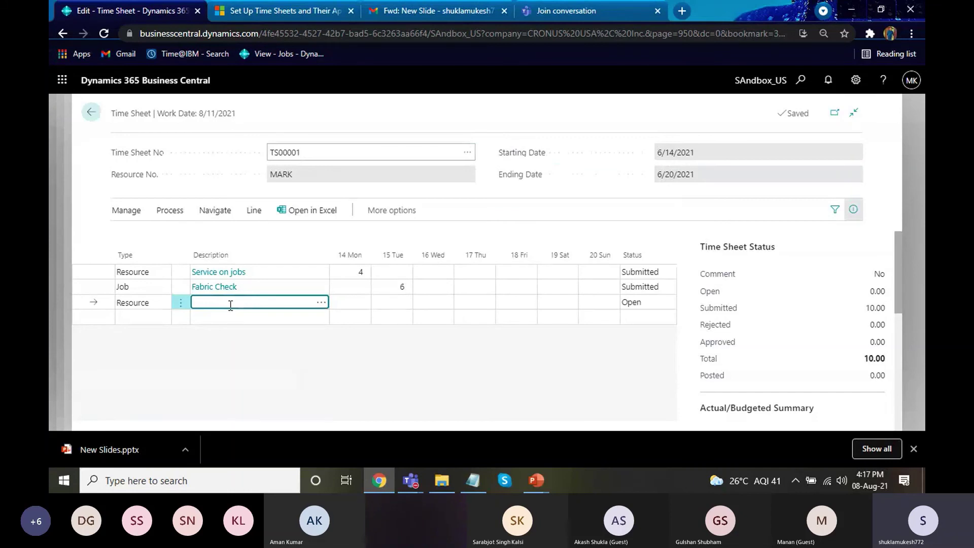
# - Describe the new Resource line as "Visit on Client" and enter 8 hours for Wednesday the 16th
pyautogui.write('Visot')
pyautogui.press('BackSpace')
pyautogui.press('BackSpace')
pyautogui.write('it on Client')
pyautogui.press('Tab')
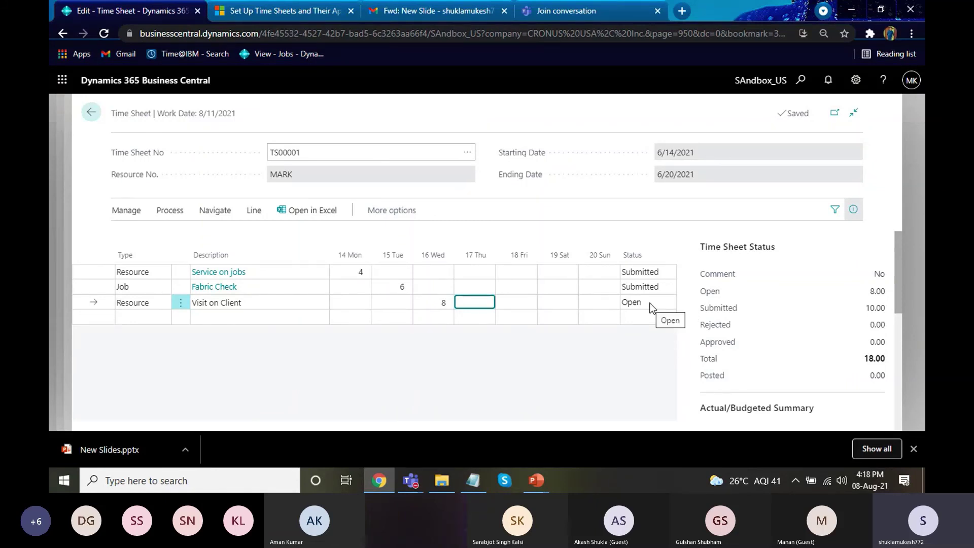
# - Submit only the selected "Visit on Client" line for approval and return to the Resources list
pyautogui.click(175, 213)
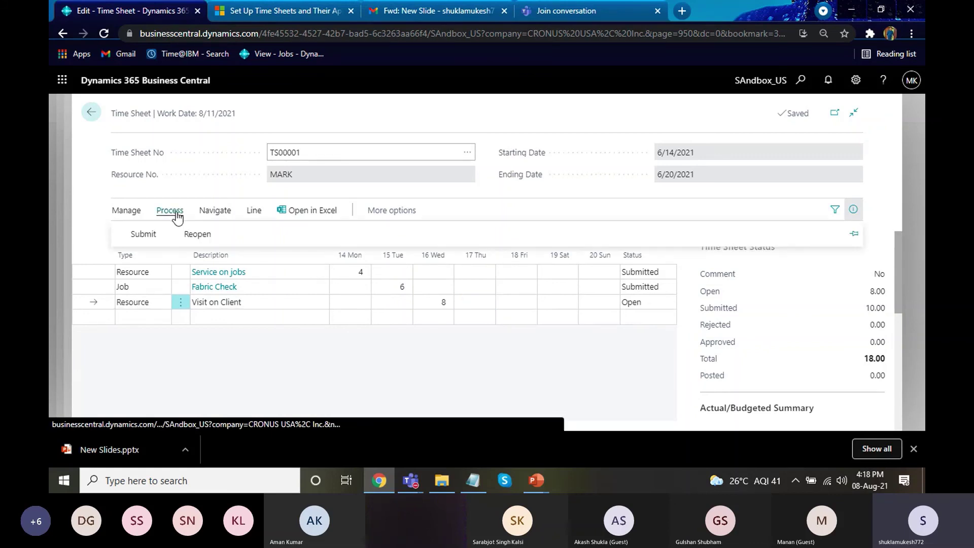
pyautogui.click(147, 235)
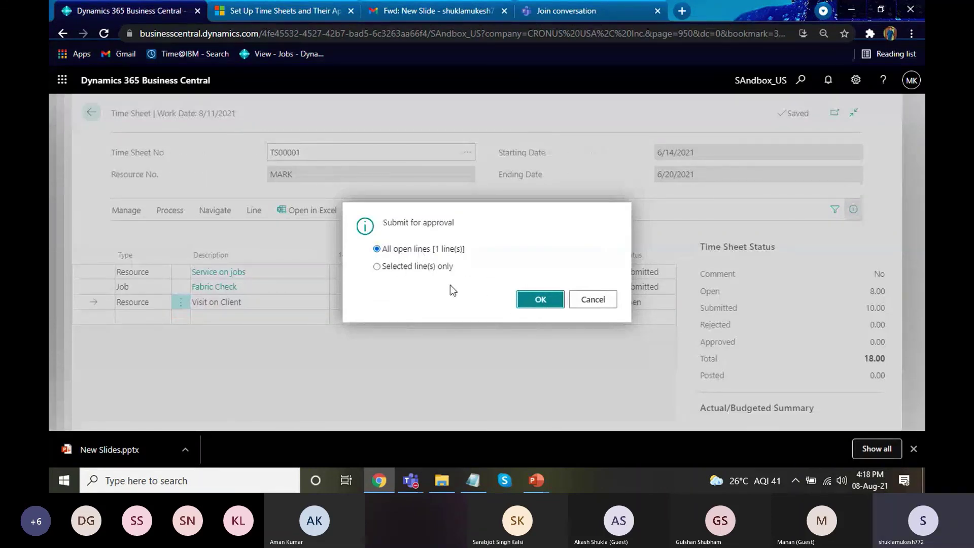
pyautogui.click(400, 271)
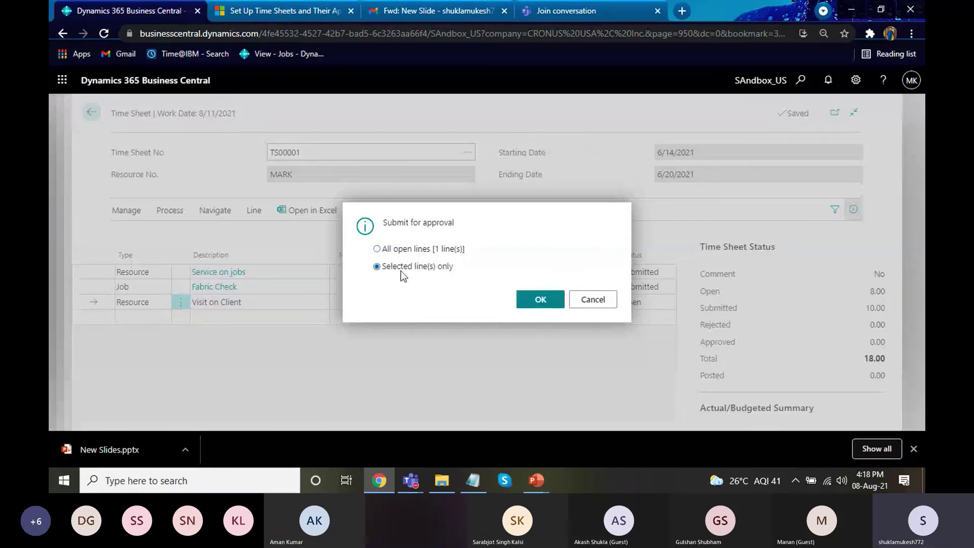
pyautogui.click(539, 302)
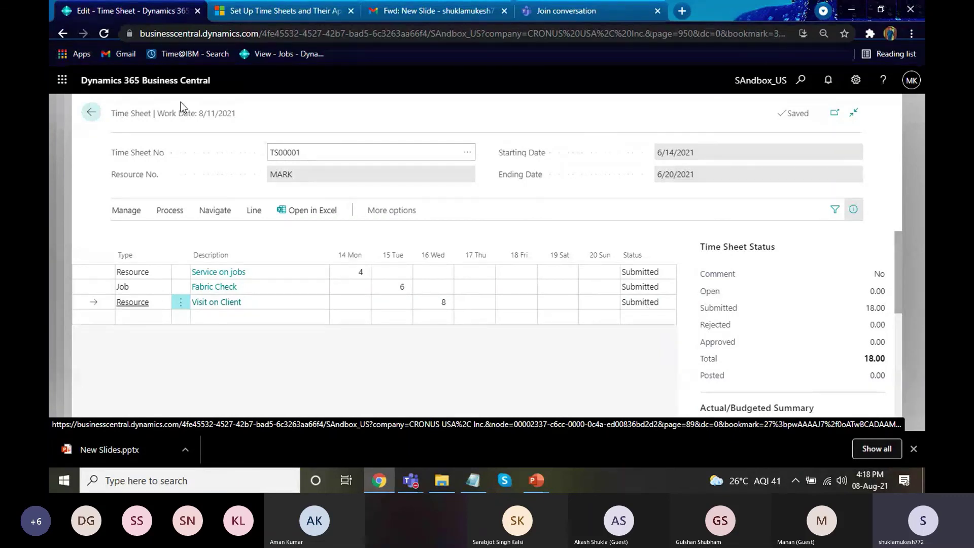
pyautogui.click(92, 119)
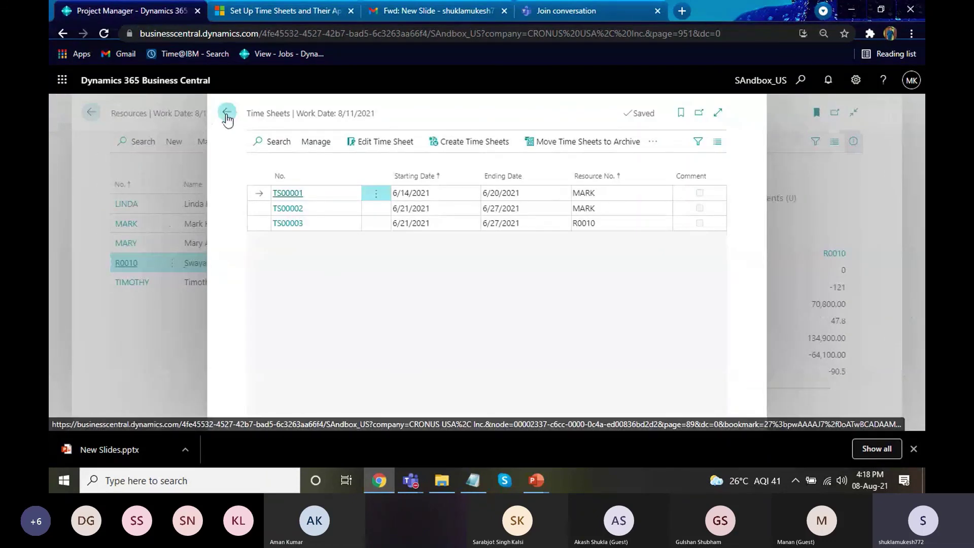
pyautogui.click(227, 115)
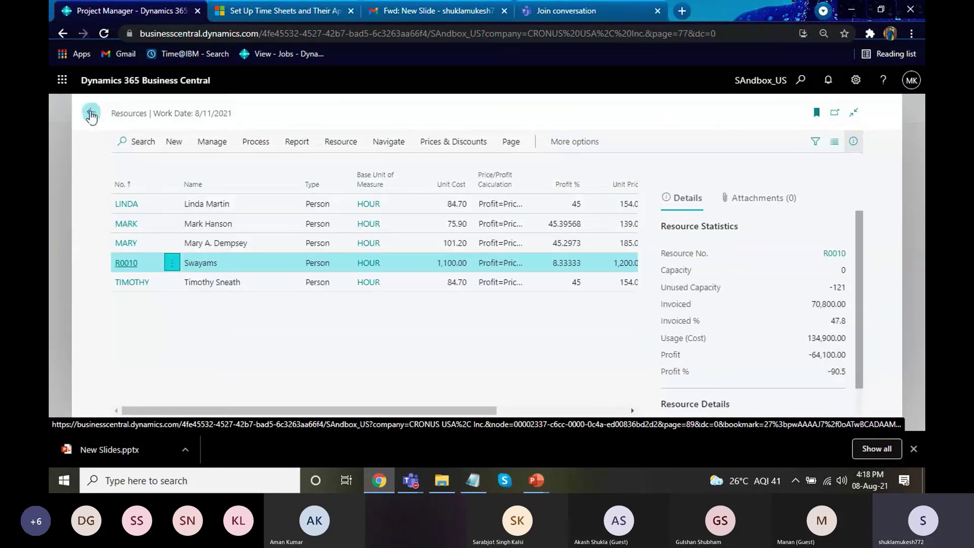
# - Return to the Project Manager home page and check the list of time sheets awaiting approval
pyautogui.click(92, 113)
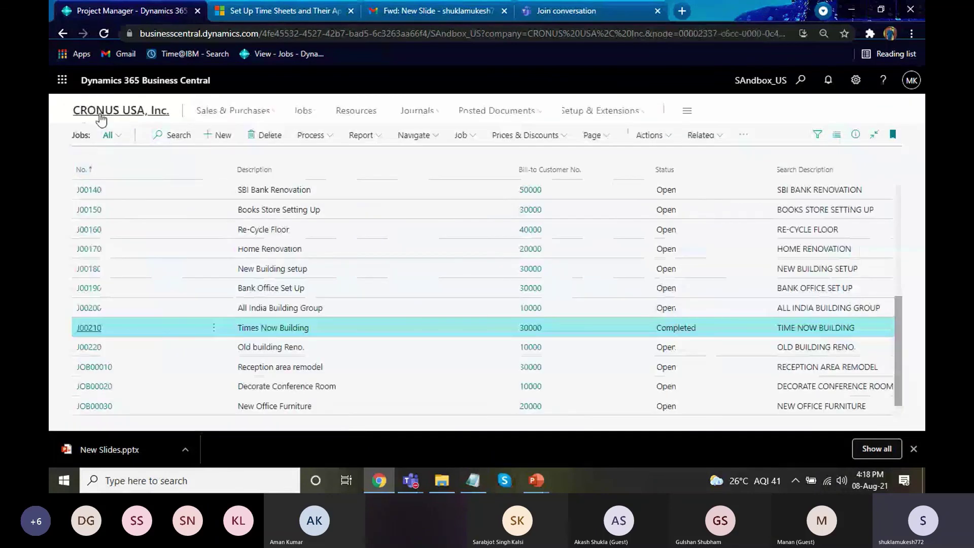
pyautogui.click(100, 114)
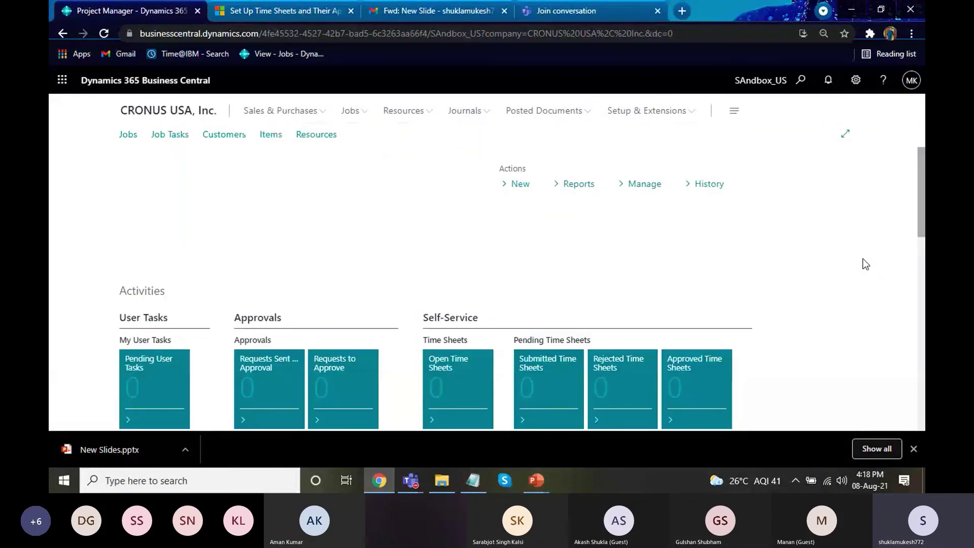
pyautogui.scroll(-5, 865, 263)
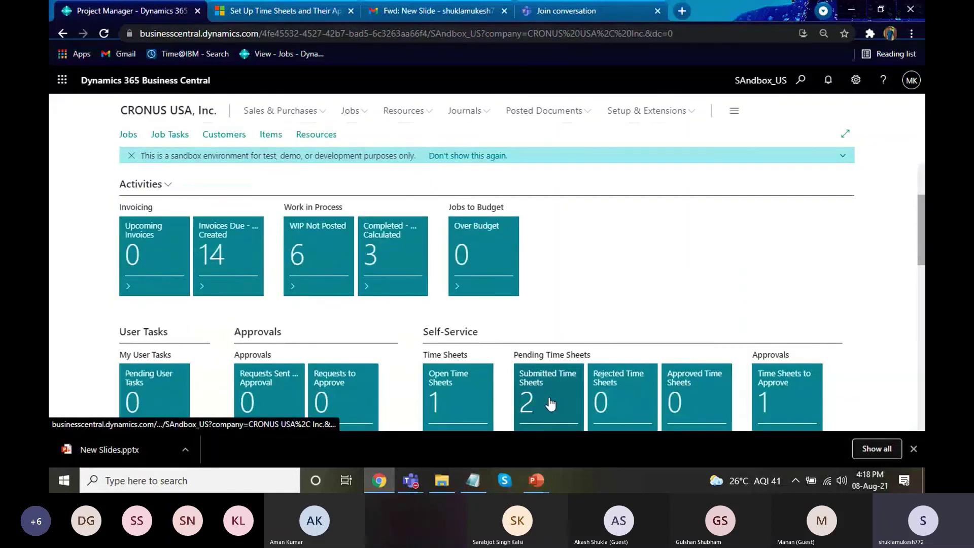
pyautogui.click(778, 398)
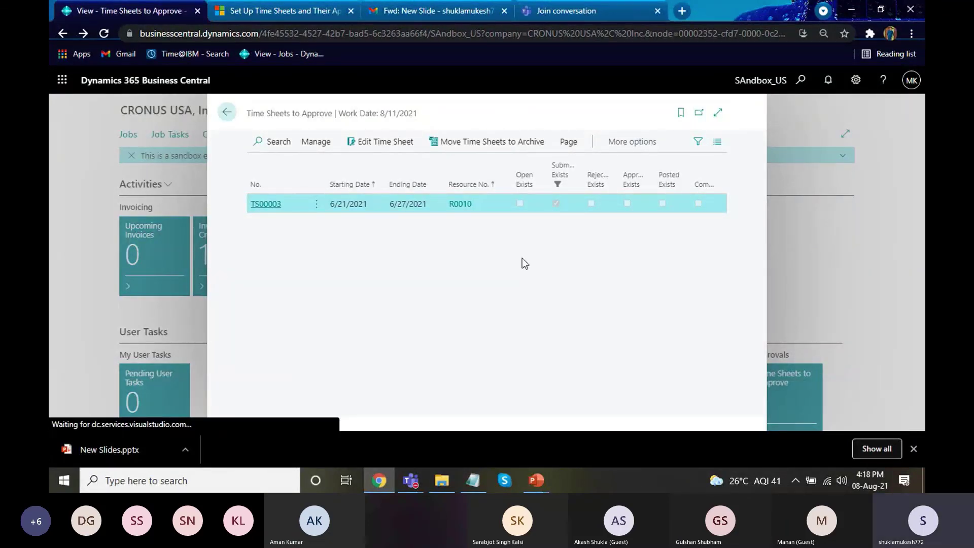
pyautogui.press('Escape')
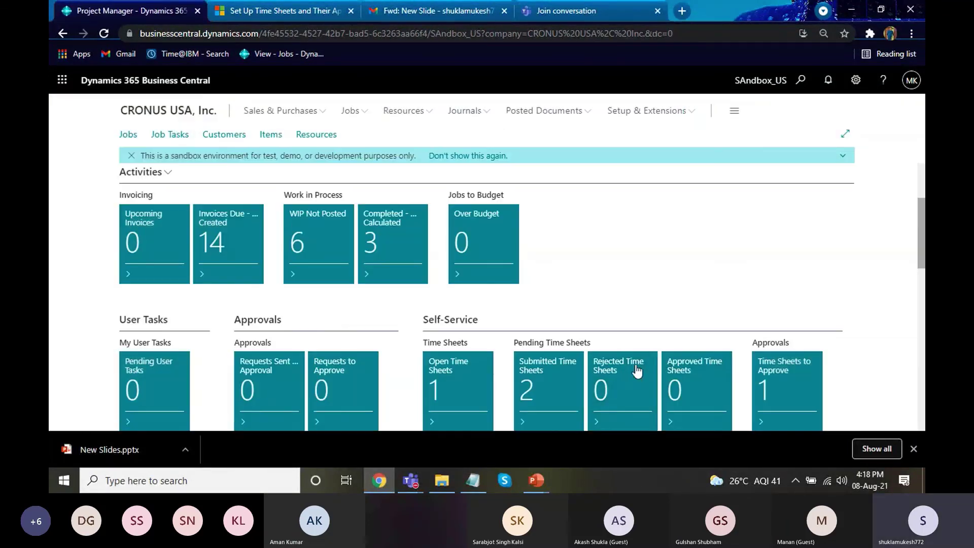
# - Open submitted time sheet TS00001, check its processing actions and return to the home page
pyautogui.click(544, 400)
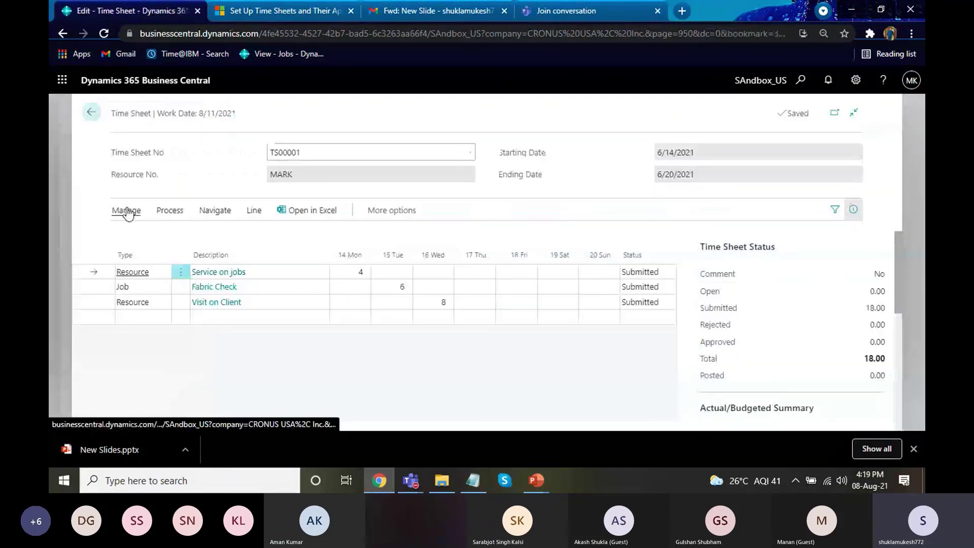
pyautogui.click(178, 212)
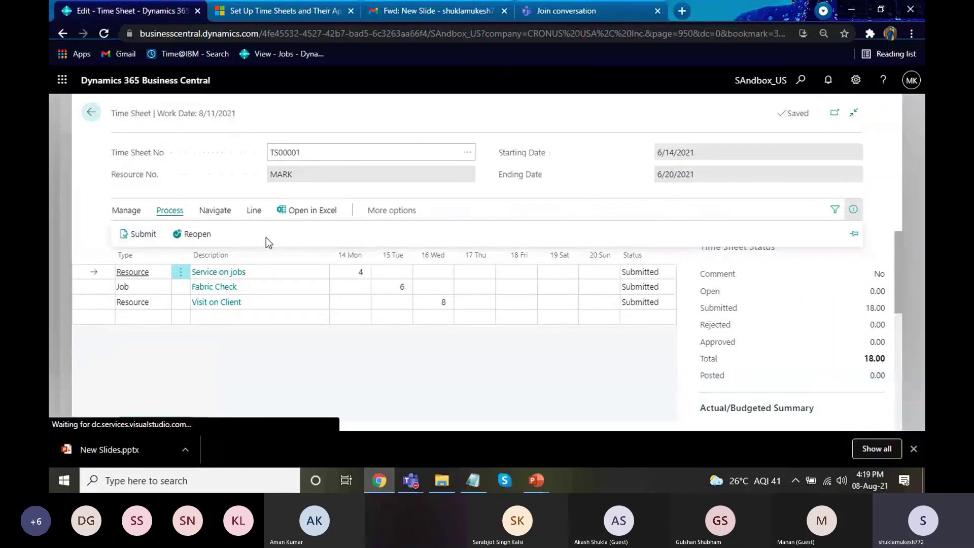
pyautogui.click(89, 107)
pyautogui.click(89, 104)
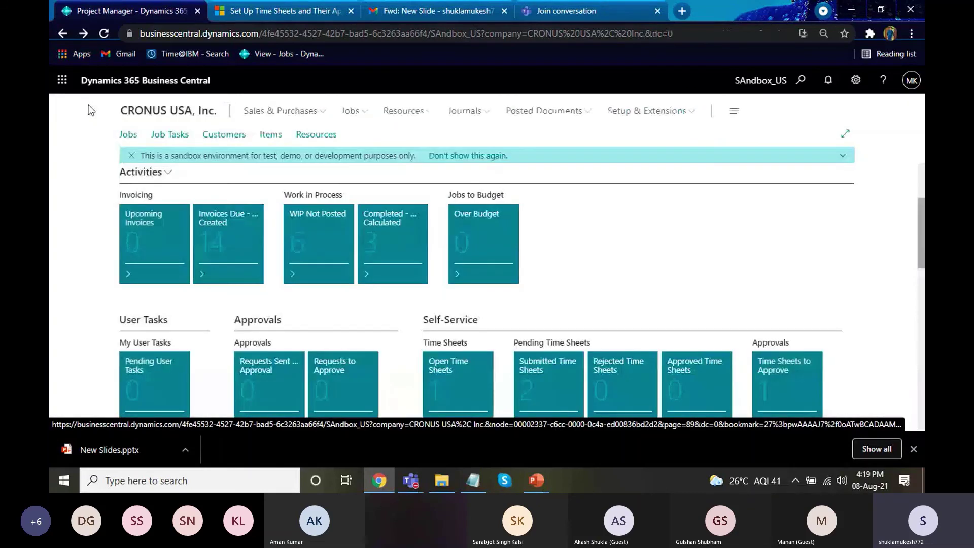
# - Open the card of job J00090 from the Jobs list and show the planning lines of Consulting task 1010
pyautogui.click(353, 110)
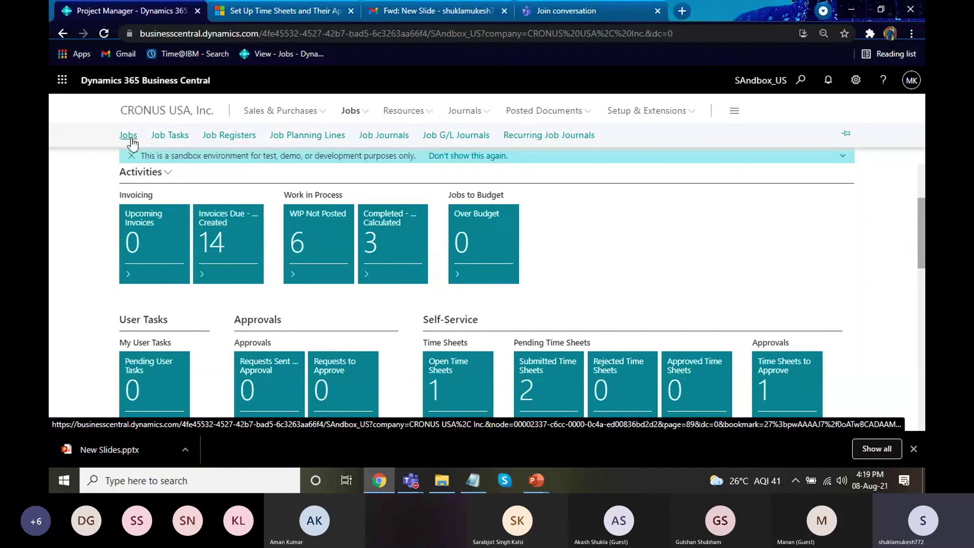
pyautogui.click(300, 244)
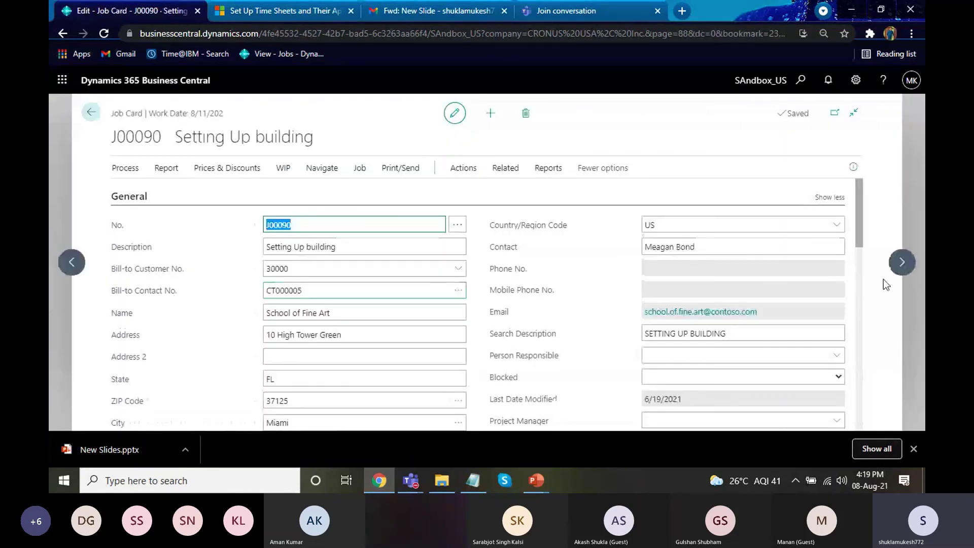
pyautogui.scroll(-4, 884, 279)
pyautogui.click(194, 337)
pyautogui.click(163, 224)
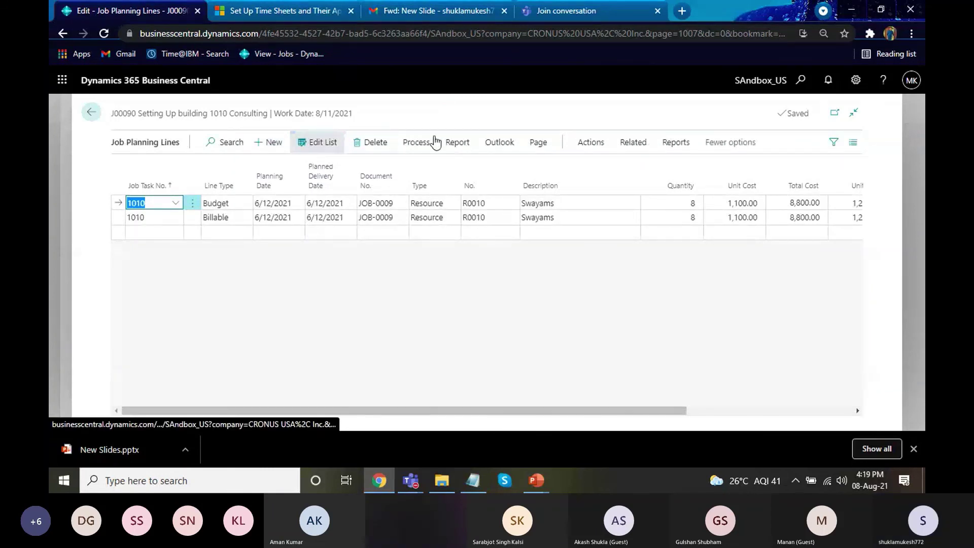
# - In the job journal, suggest lines from time sheets for resource R0010 from 3/1/2021 to 8/2/2021, and return to the Jobs list
pyautogui.click(435, 142)
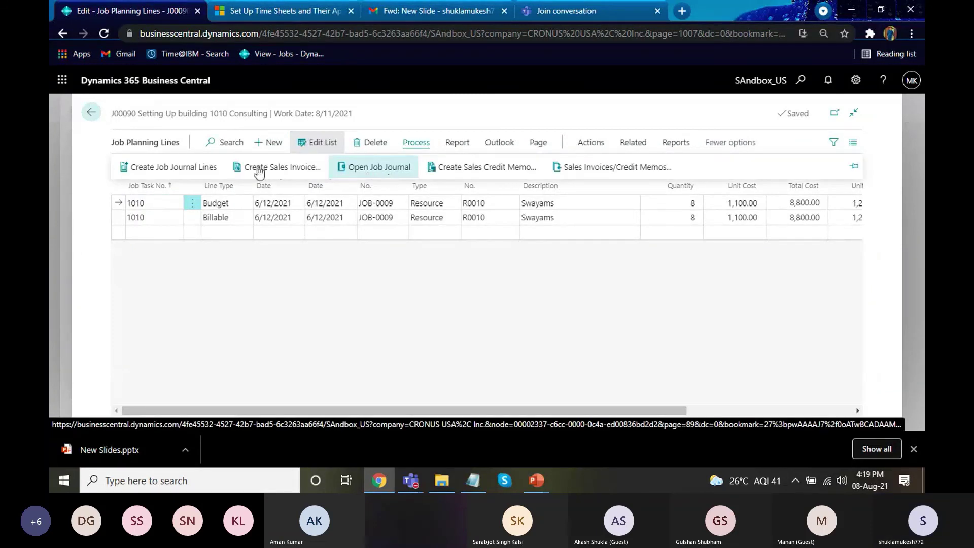
pyautogui.click(364, 170)
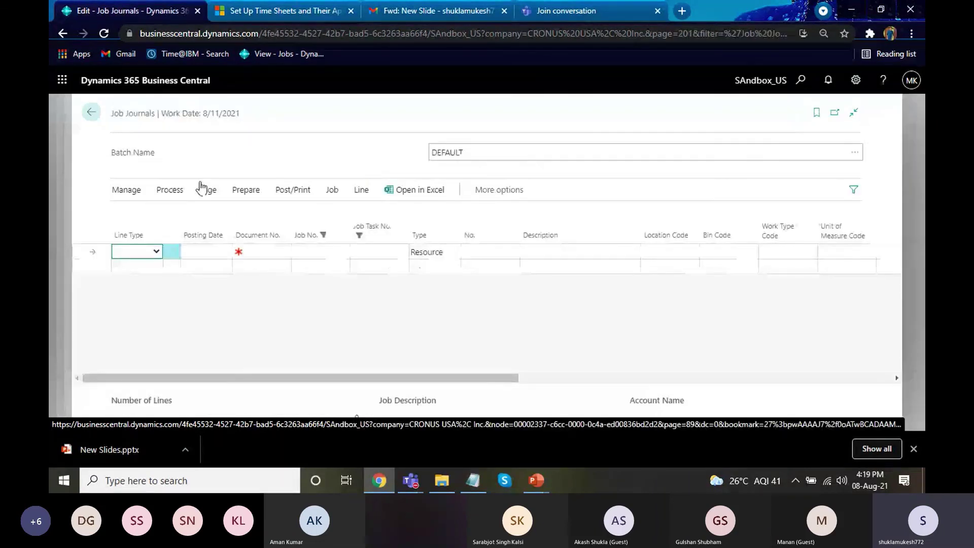
pyautogui.click(162, 191)
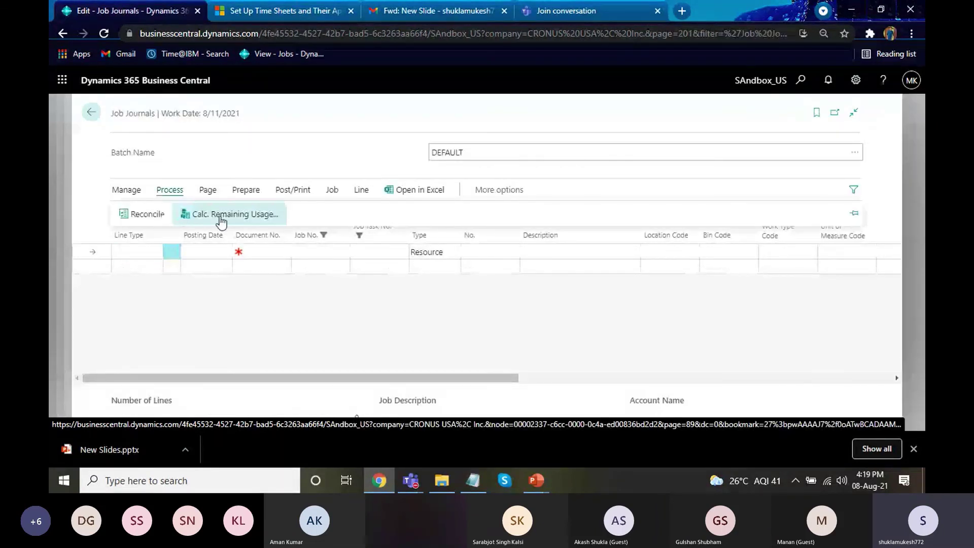
pyautogui.click(253, 194)
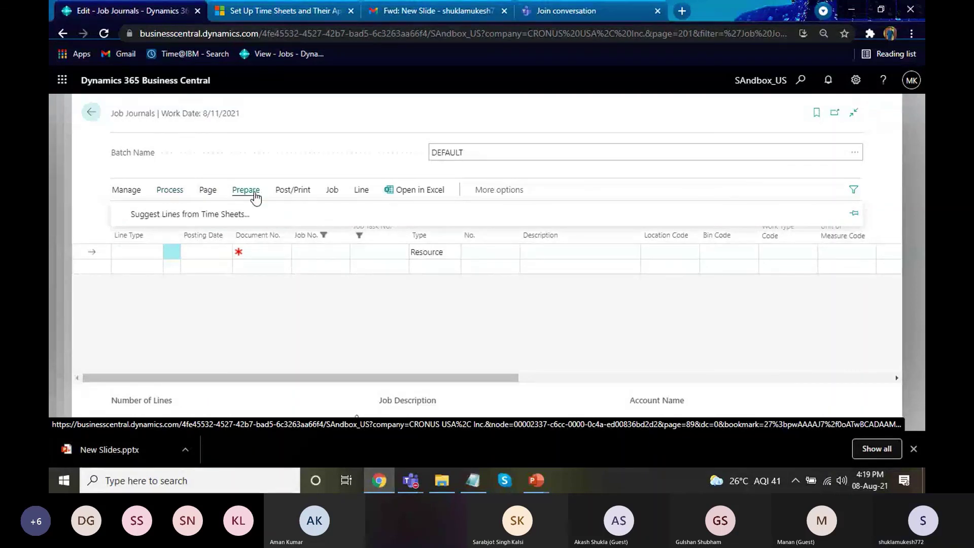
pyautogui.click(200, 214)
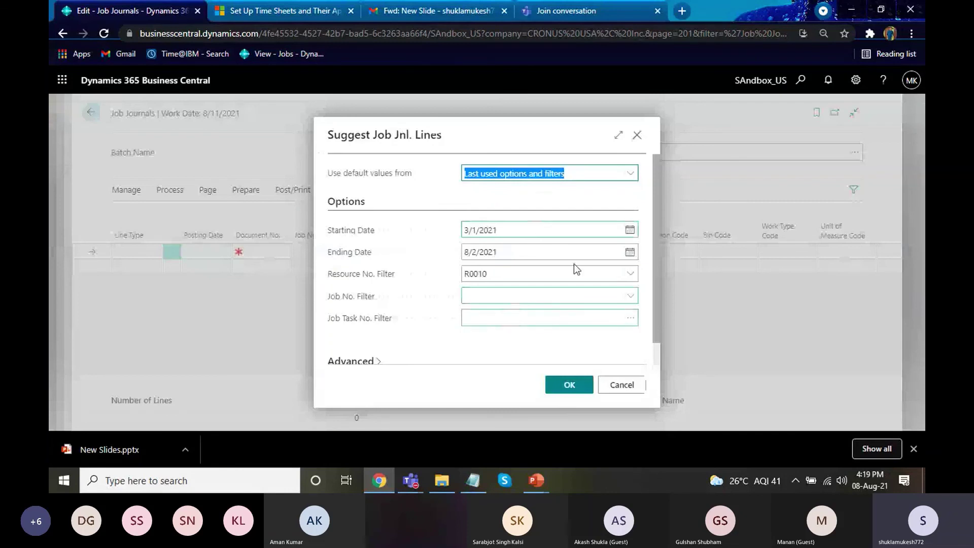
pyautogui.click(579, 387)
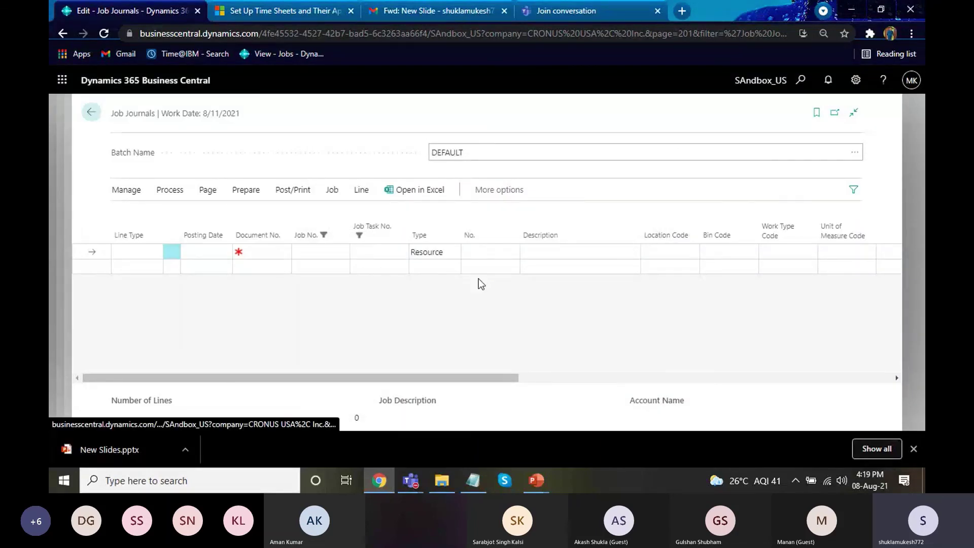
pyautogui.press('Escape')
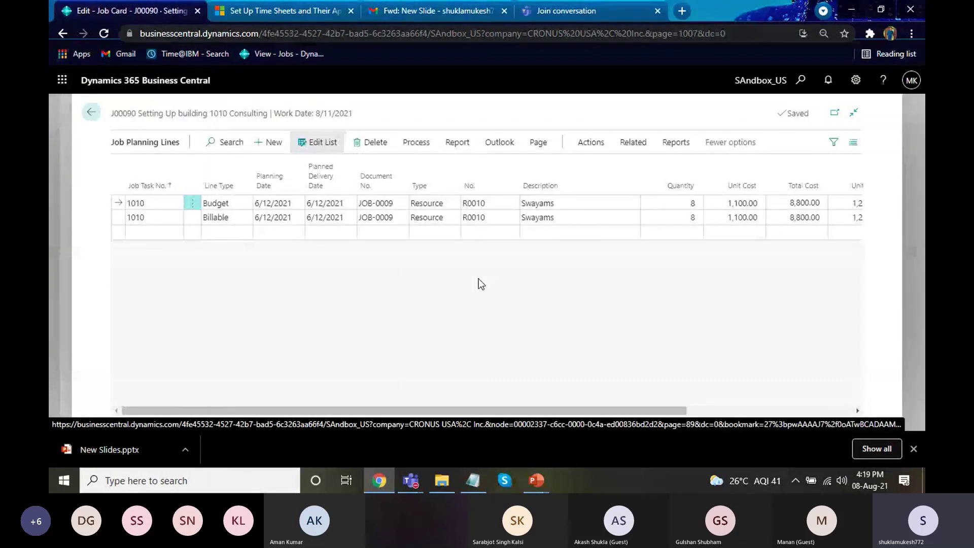
pyautogui.press('Escape')
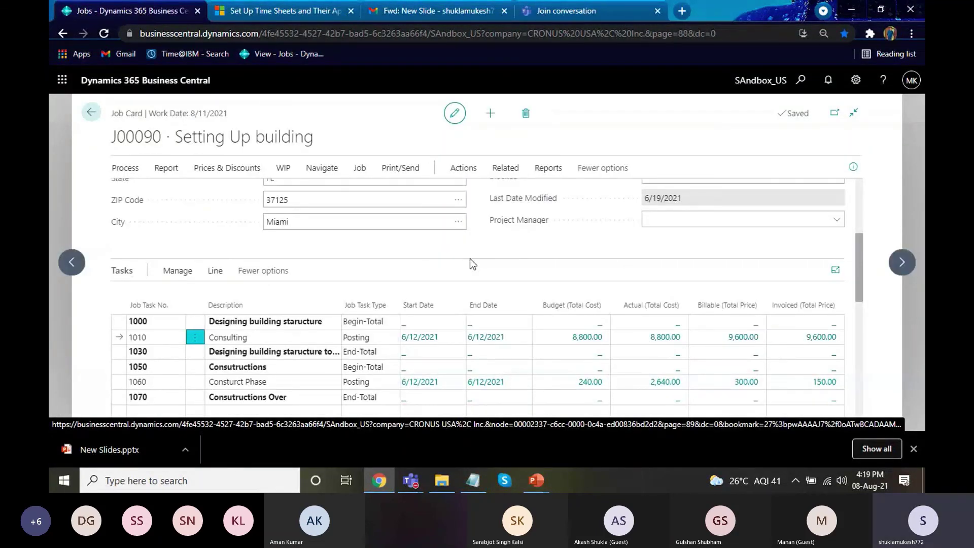
pyautogui.press('Escape')
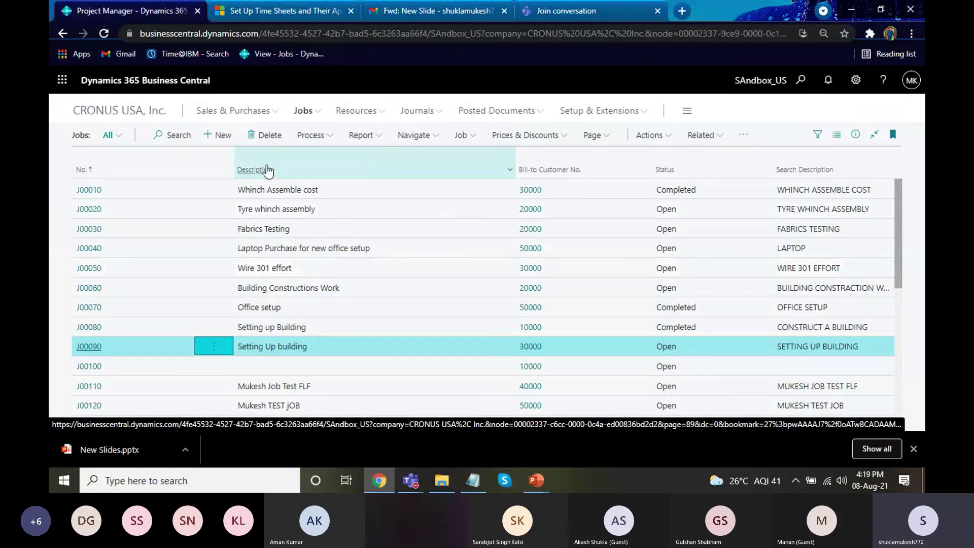
# - Switch to the PowerPoint slide show, advance to the Reporting slide, and return to the Jobs list in Business Central
pyautogui.moveTo(268, 171)
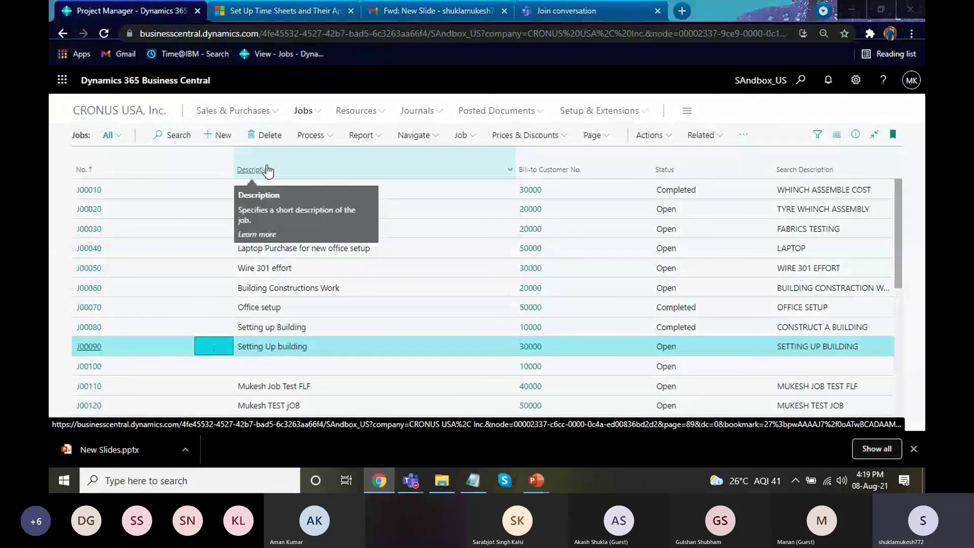
pyautogui.hotkey('alt', 'Tab')
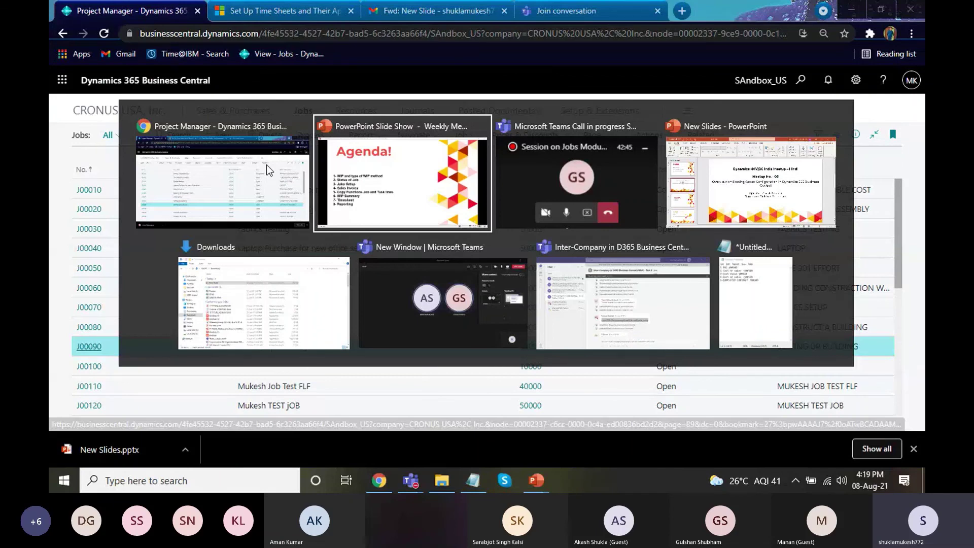
pyautogui.press('Right')
pyautogui.press('Right')
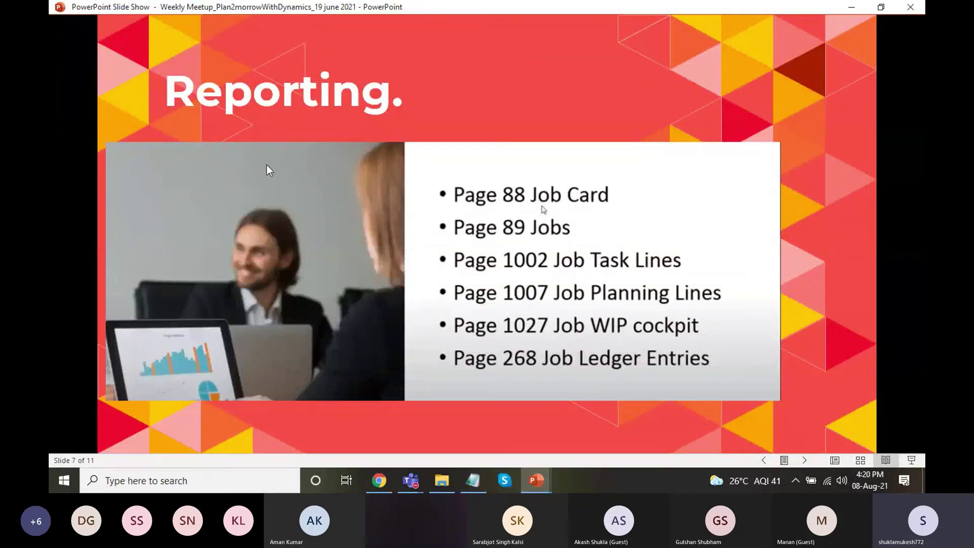
pyautogui.hotkey('alt', 'Tab')
pyautogui.hotkey('alt', 'Tab')
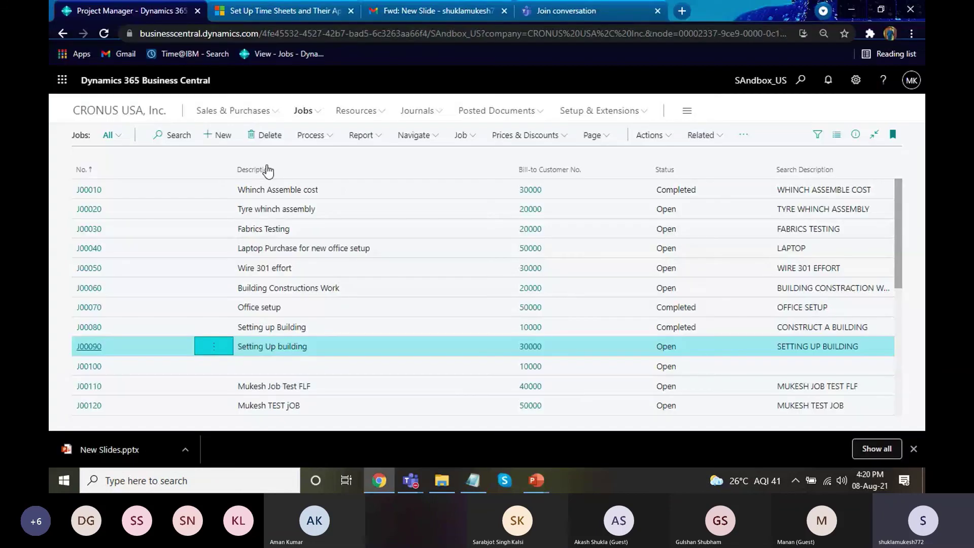
# - Review the reports available for jobs, and switch to the PowerPoint slide show to display the closing Thanks slide
pyautogui.click(363, 136)
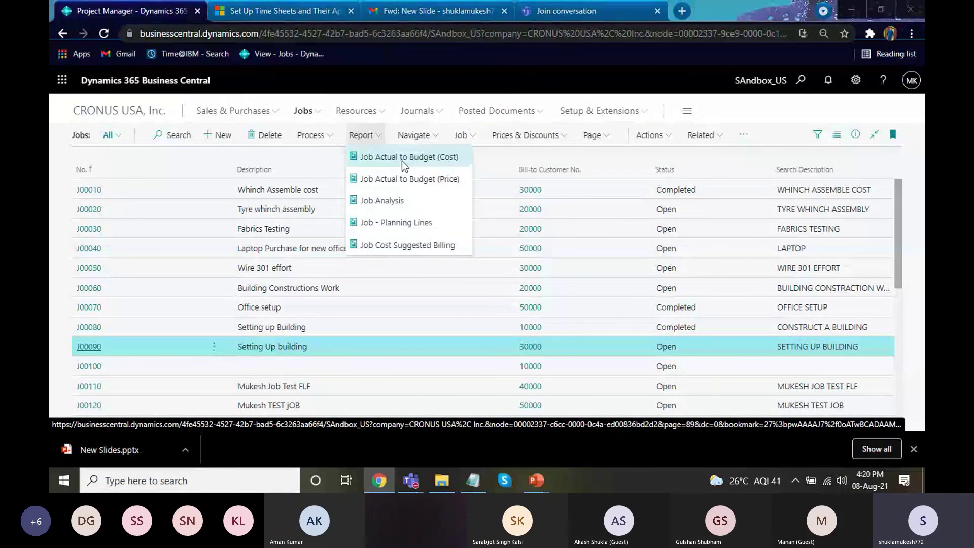
pyautogui.hotkey('alt', 'Tab')
pyautogui.press('Right')
pyautogui.press('Right')
pyautogui.press('Left')
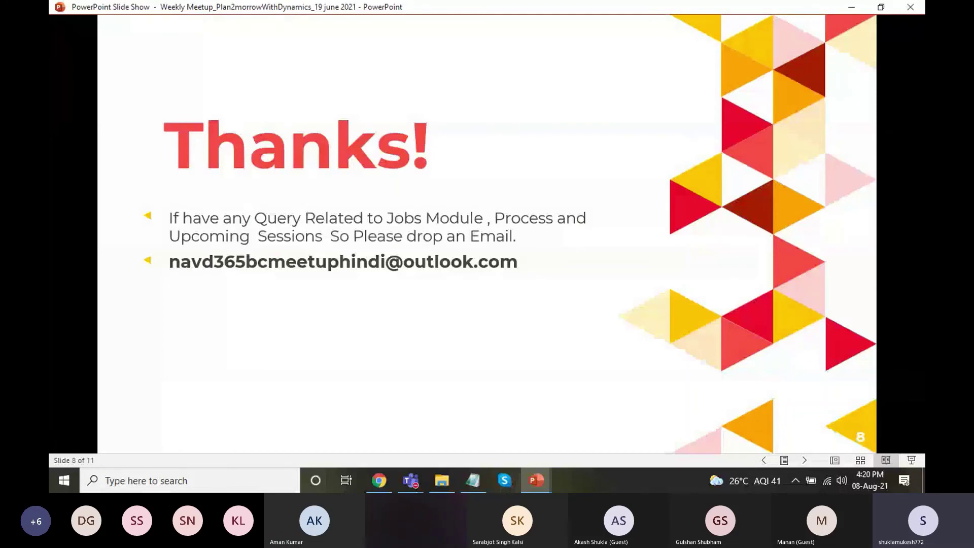